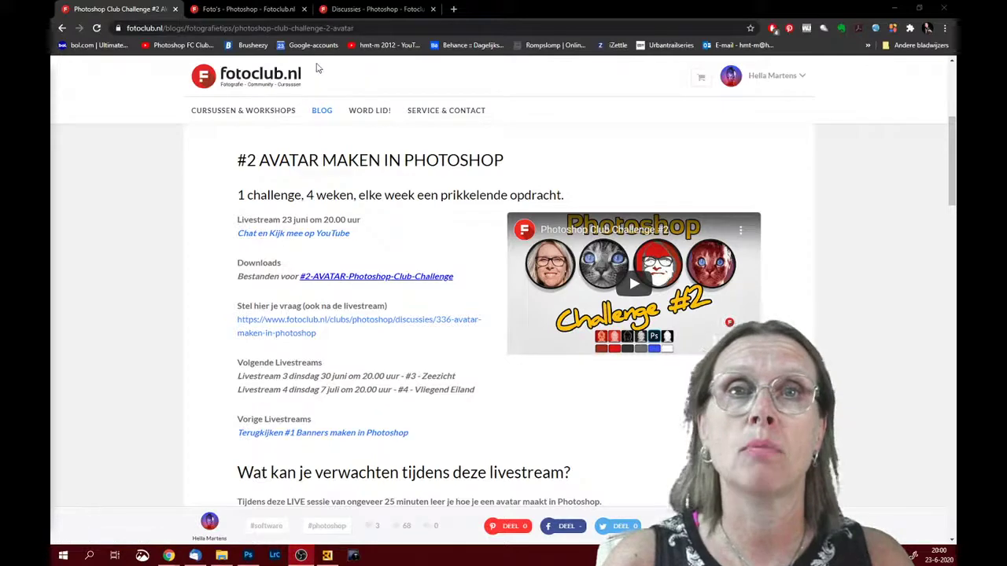
Browse to the Photoshop club's Foto's page on fotoclub.nl and scroll through the 33 member photos
{"action": "left_click", "coordinate": [353, 10]}
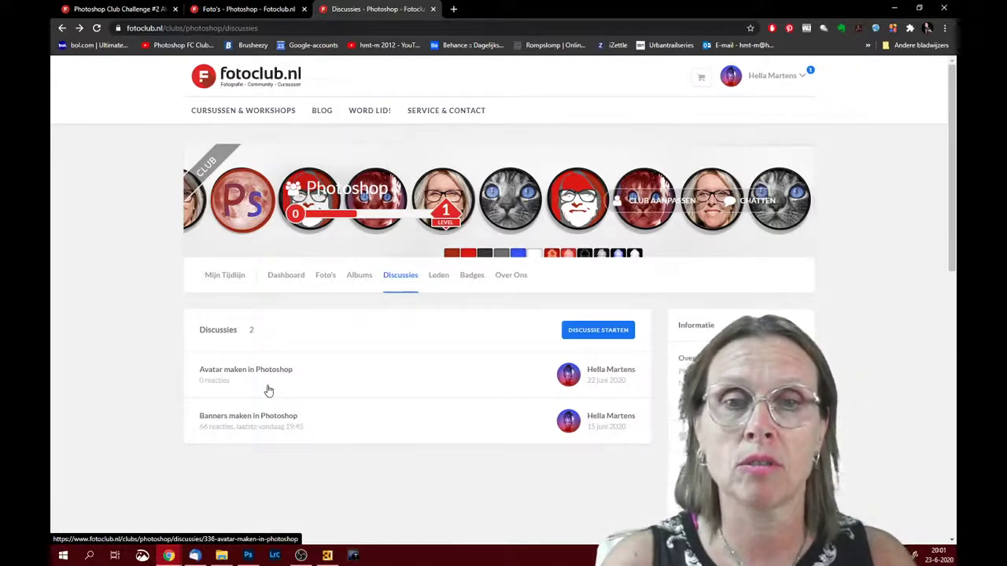
{"action": "left_click", "coordinate": [329, 280]}
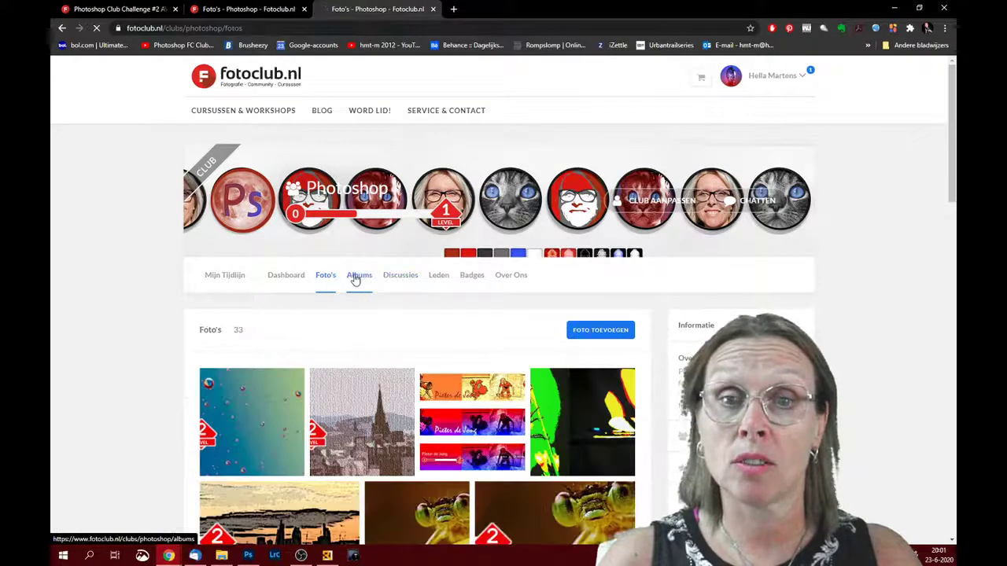
{"action": "left_click", "coordinate": [355, 279]}
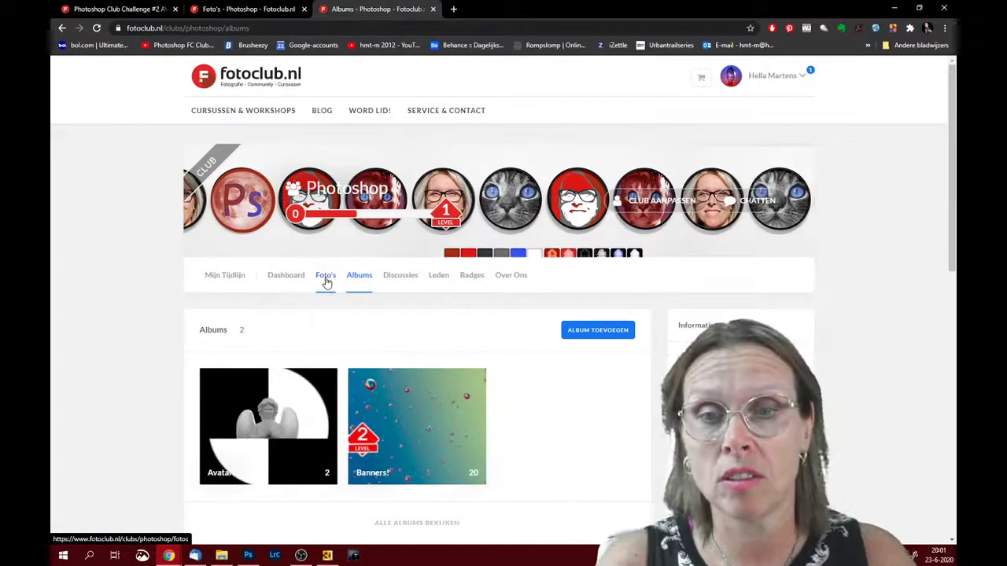
{"action": "left_click", "coordinate": [326, 282]}
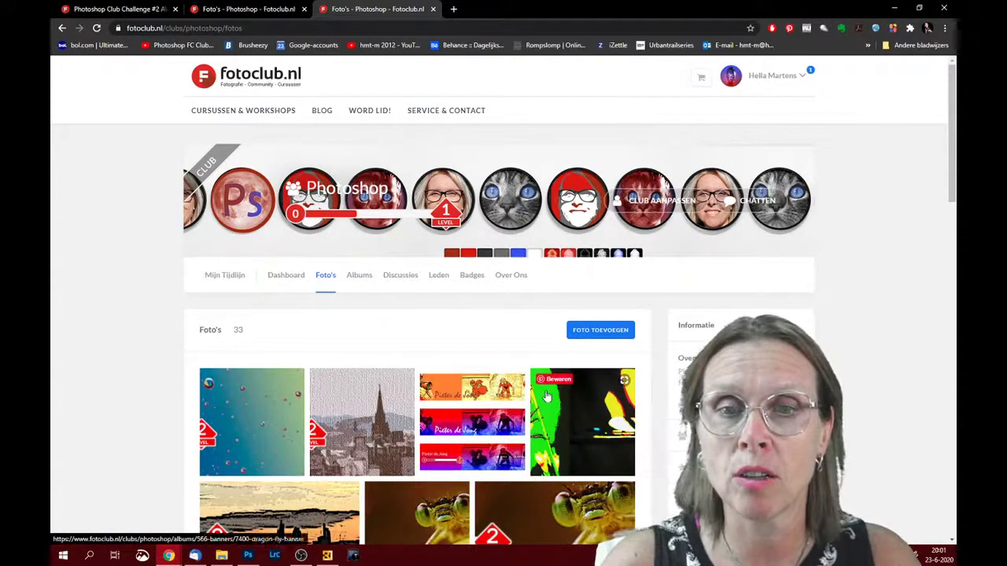
{"action": "left_click_drag", "start_coordinate": [953, 132], "coordinate": [954, 271]}
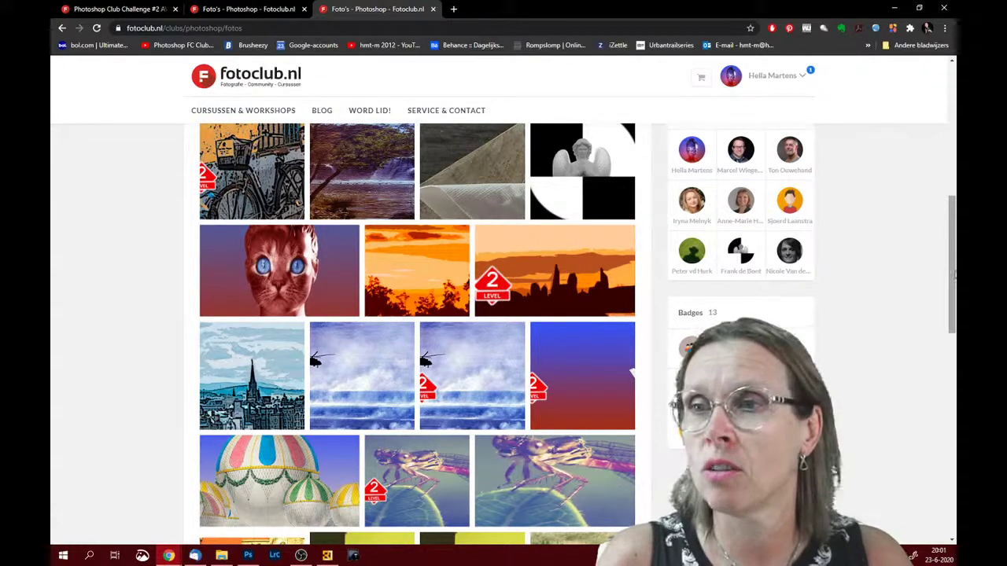
{"action": "left_click_drag", "start_coordinate": [955, 271], "coordinate": [953, 369]}
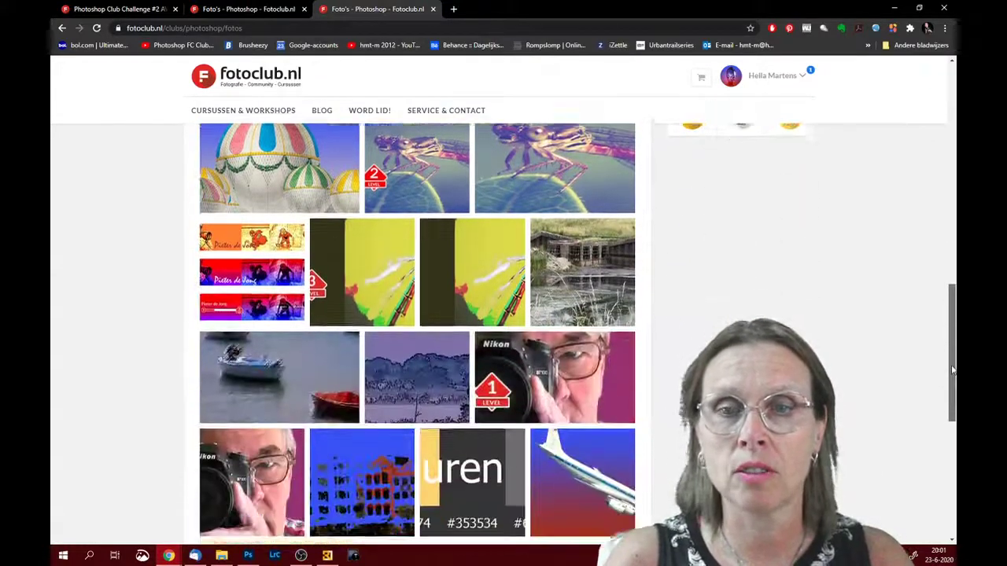
{"action": "left_click_drag", "start_coordinate": [953, 370], "coordinate": [953, 350]}
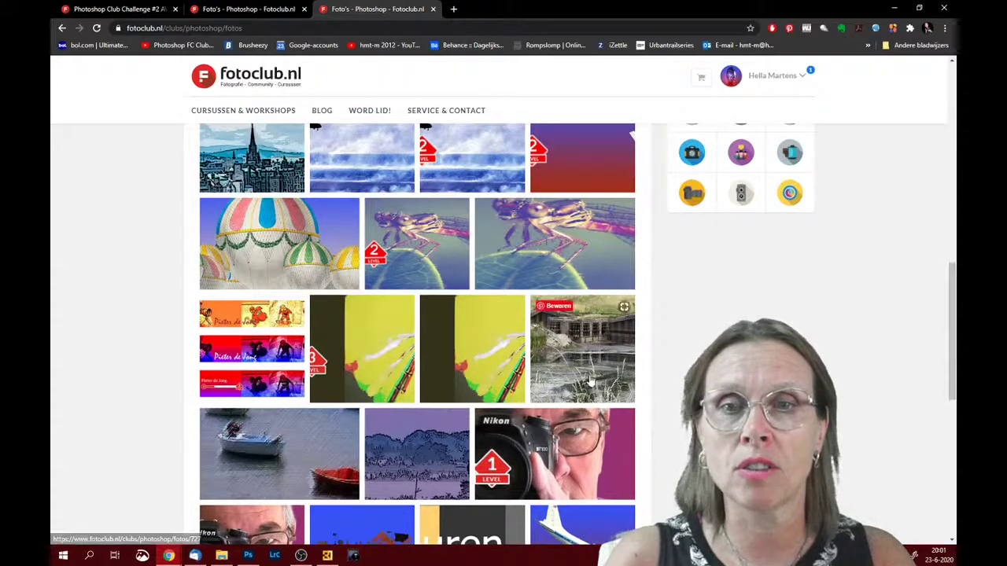
Open the Banner Dragon Flies photo, view it enlarged in the lightbox, then close it
{"action": "left_click", "coordinate": [404, 367]}
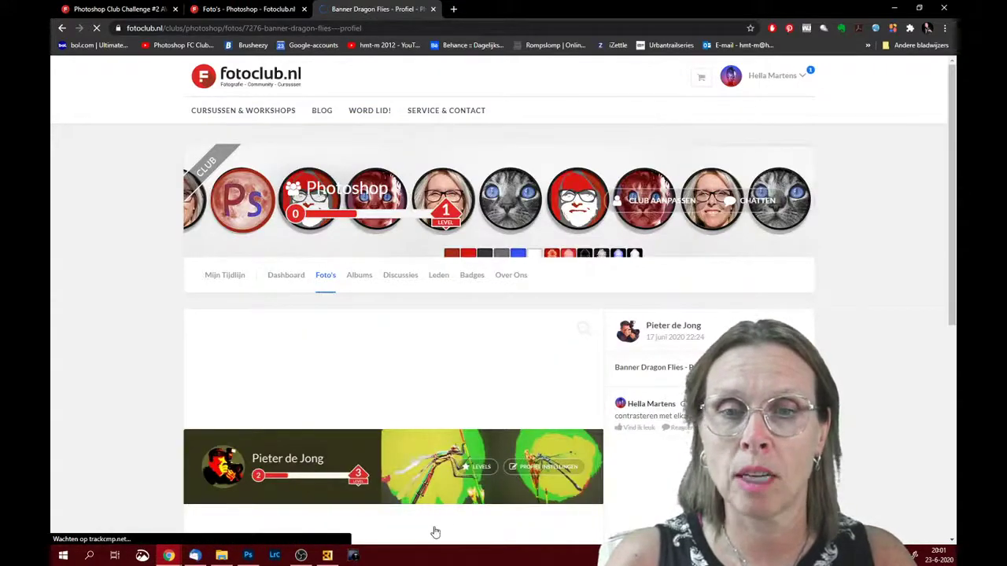
{"action": "left_click", "coordinate": [412, 484]}
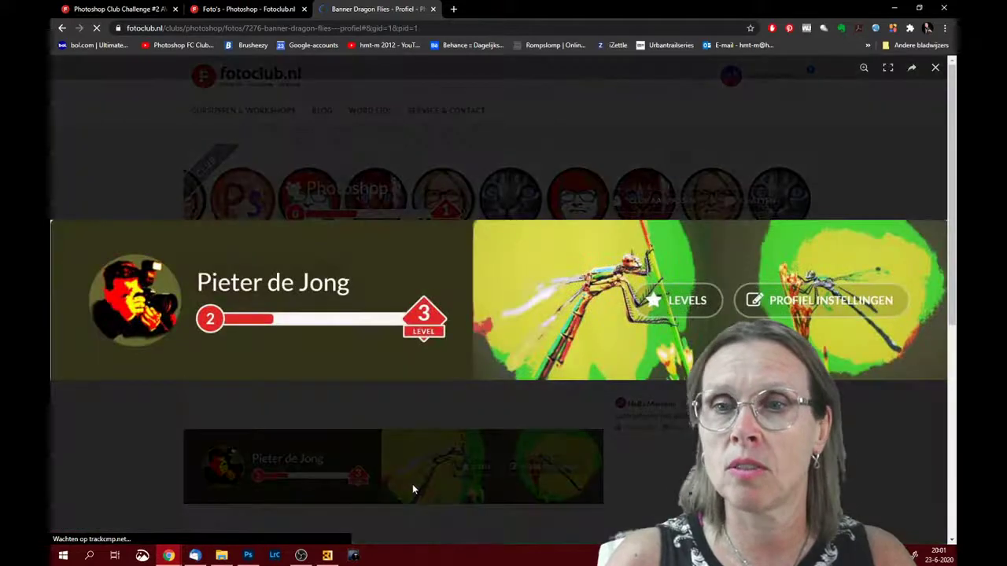
{"action": "left_click", "coordinate": [262, 290]}
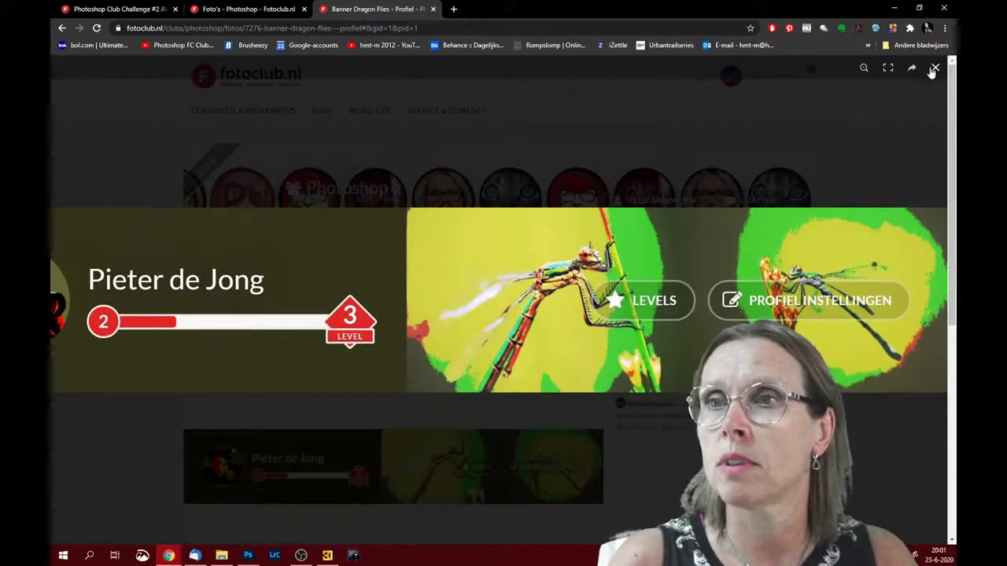
{"action": "left_click", "coordinate": [934, 70]}
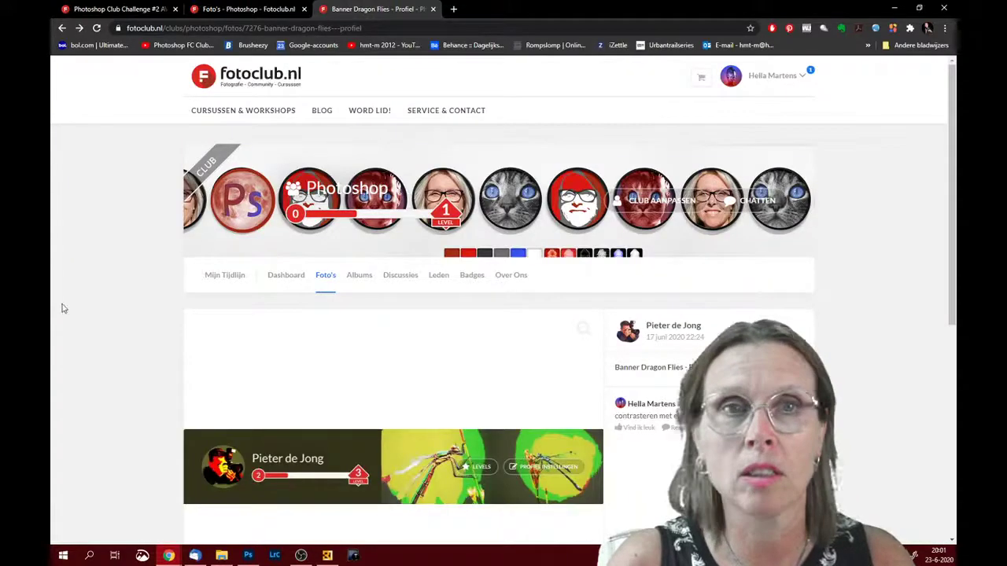
Reopen the Banner Dragon Flies photo, then return to the '#2 Avatar maken in Photoshop' blog post
{"action": "left_click", "coordinate": [62, 28]}
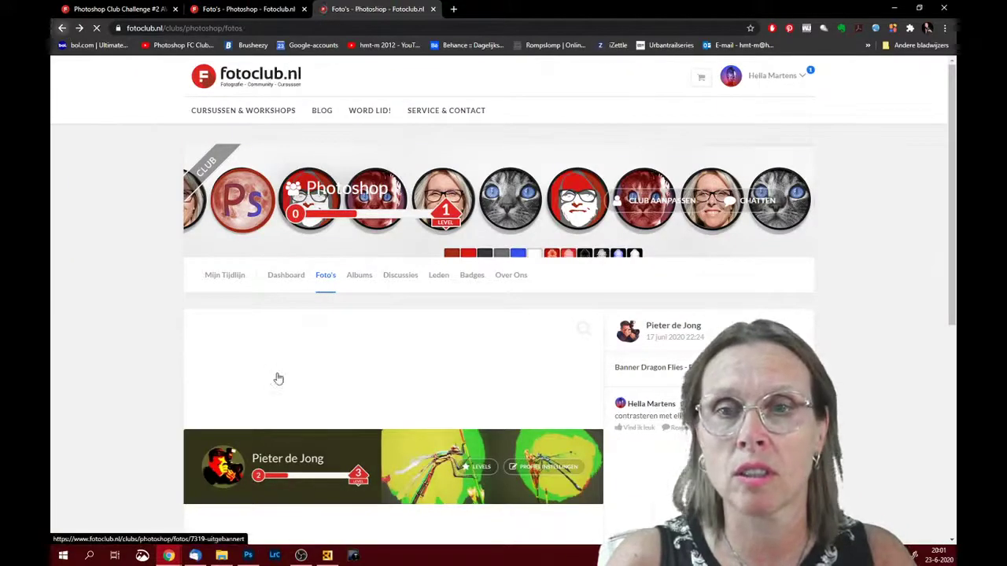
{"action": "left_click", "coordinate": [494, 382]}
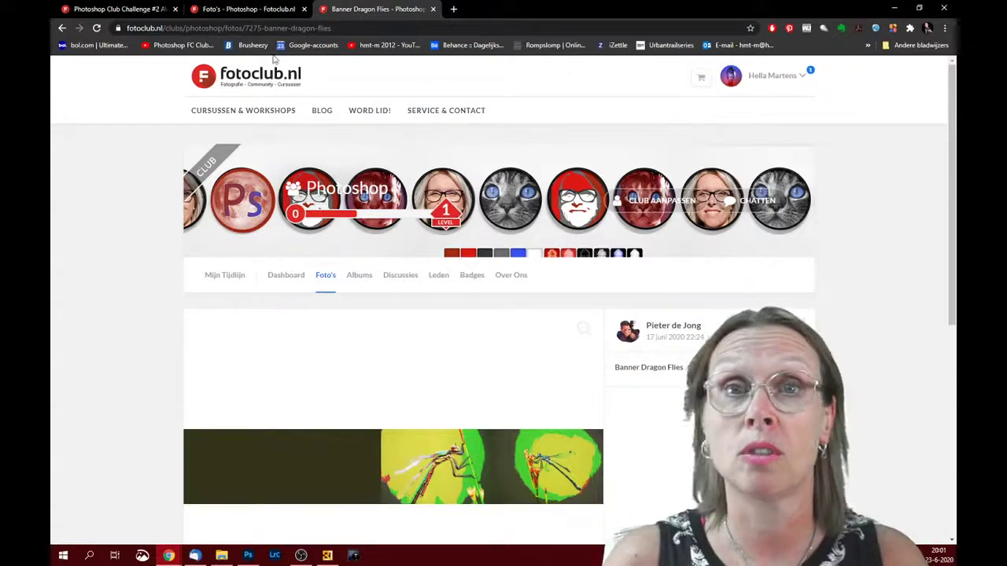
{"action": "left_click", "coordinate": [135, 8]}
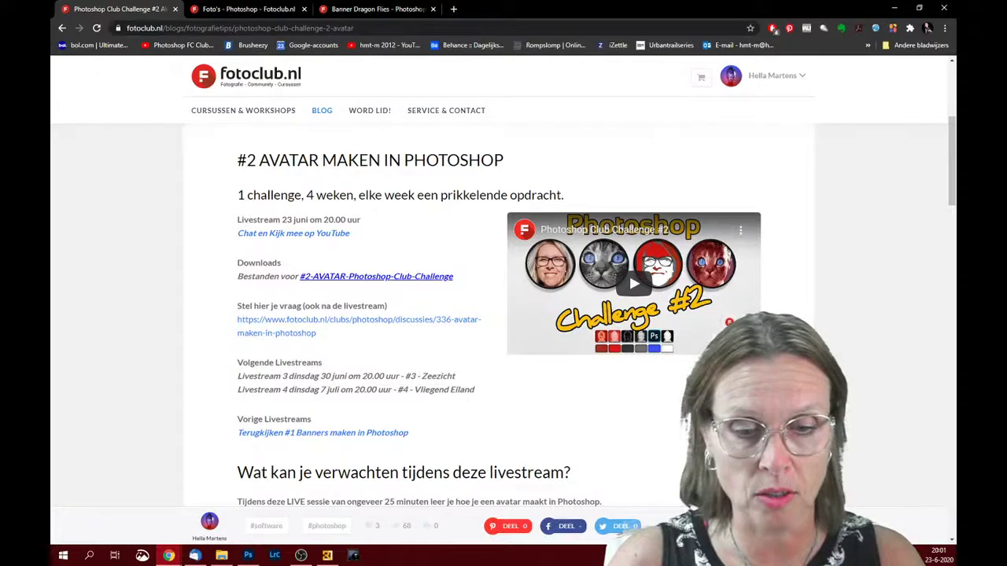
Switch to Photoshop's start screen, then to the #2-AVATAR-Photoshop-Club-Challenge folder in Explorer
{"action": "key", "text": "alt+Tab"}
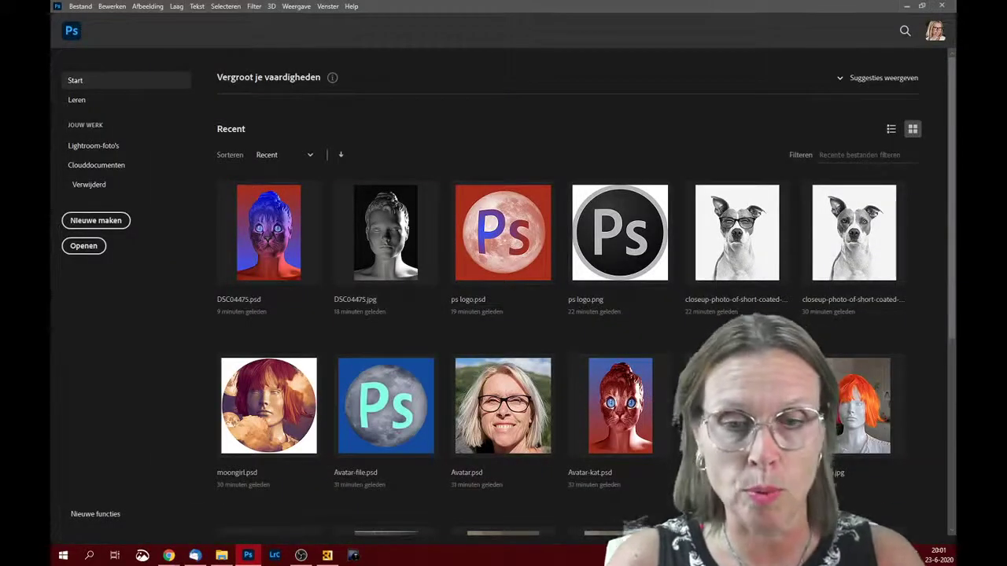
{"action": "key", "text": "alt+Tab"}
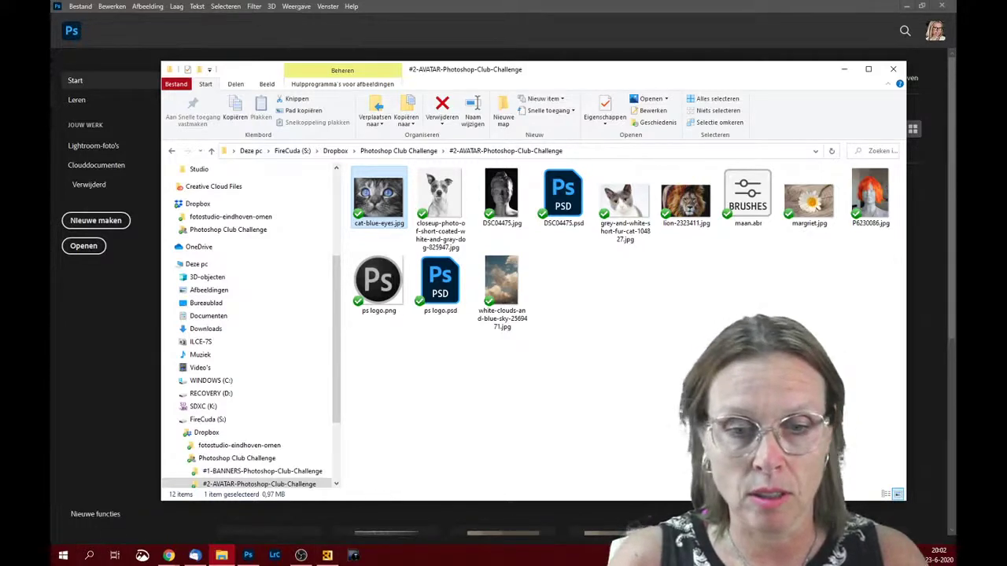
Drag P6230086.jpg, the orange-wigged mannequin photo, from Explorer into Photoshop to open it
{"action": "left_click", "coordinate": [301, 556]}
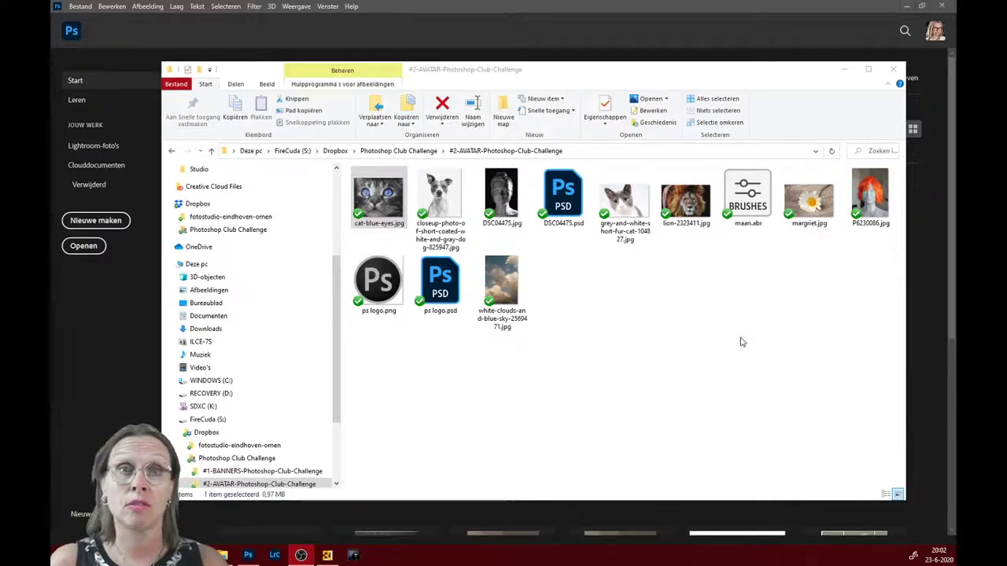
{"action": "left_click", "coordinate": [80, 6]}
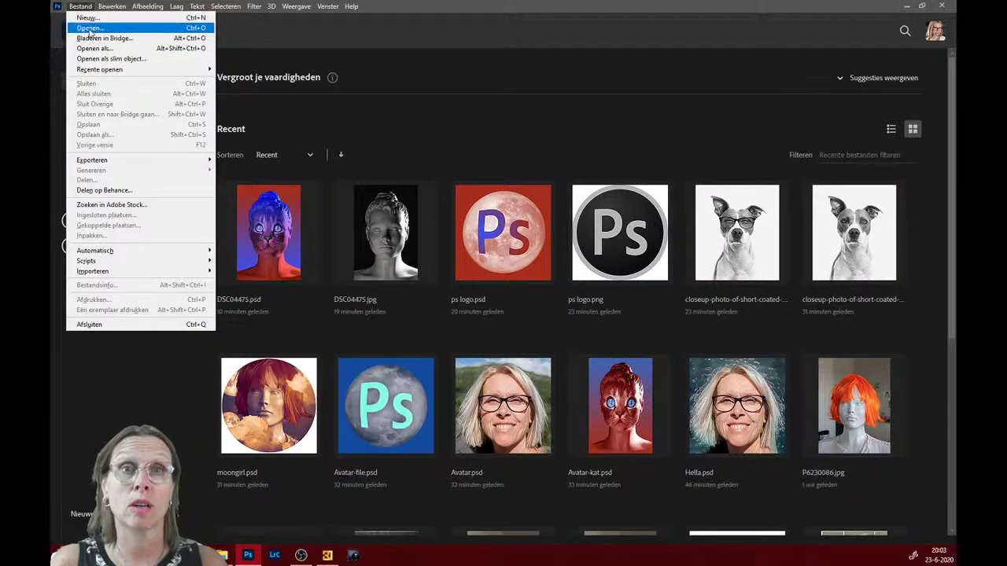
{"action": "left_click", "coordinate": [139, 388]}
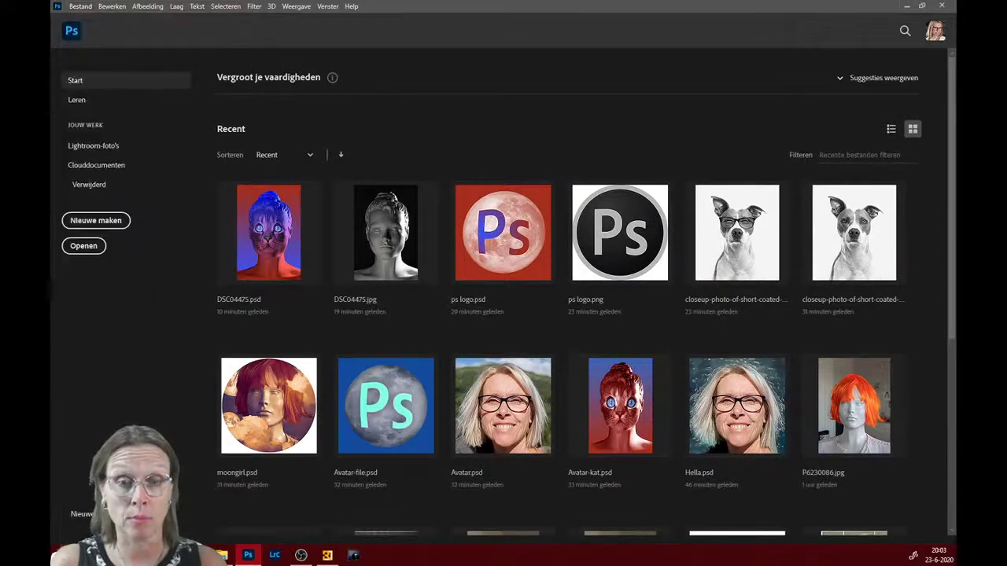
{"action": "left_click", "coordinate": [222, 556]}
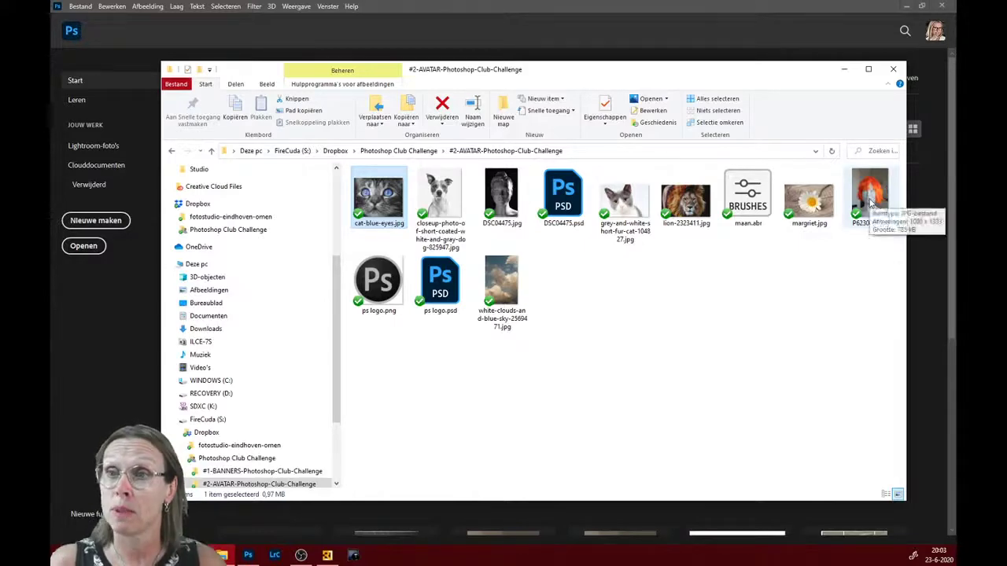
{"action": "left_click_drag", "start_coordinate": [871, 203], "coordinate": [516, 319]}
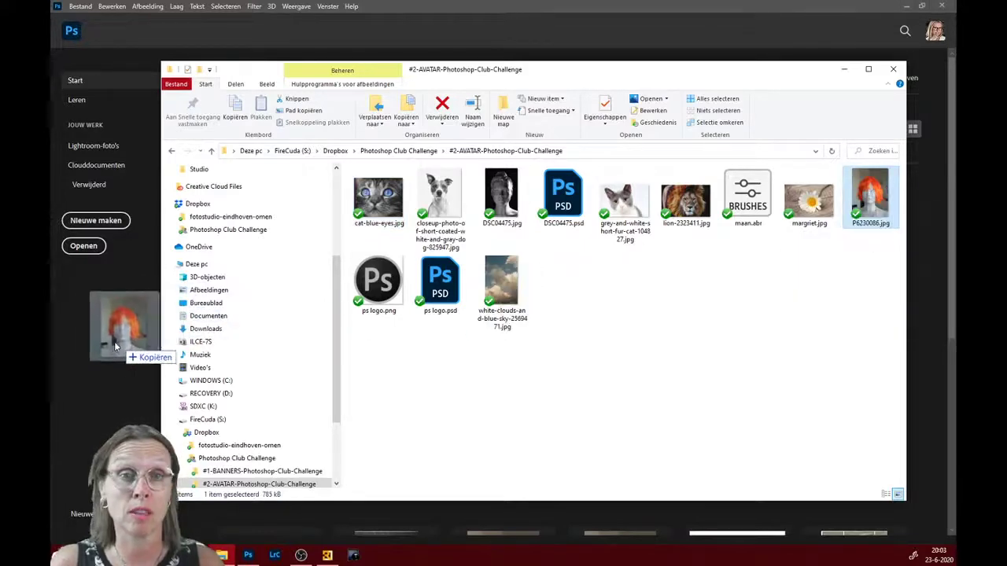
{"action": "left_click_drag", "start_coordinate": [515, 319], "coordinate": [107, 342]}
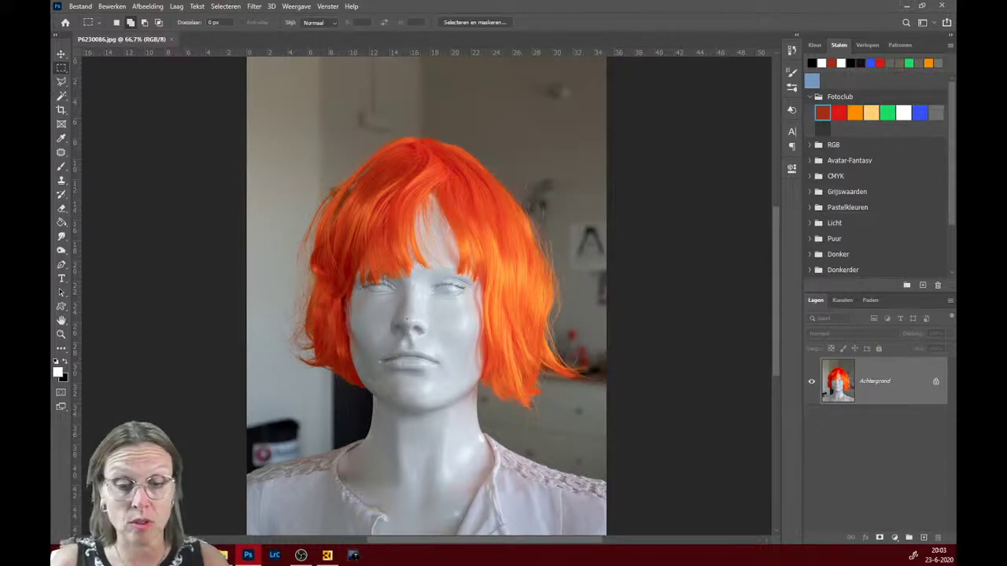
{"action": "key", "text": "alt+Tab"}
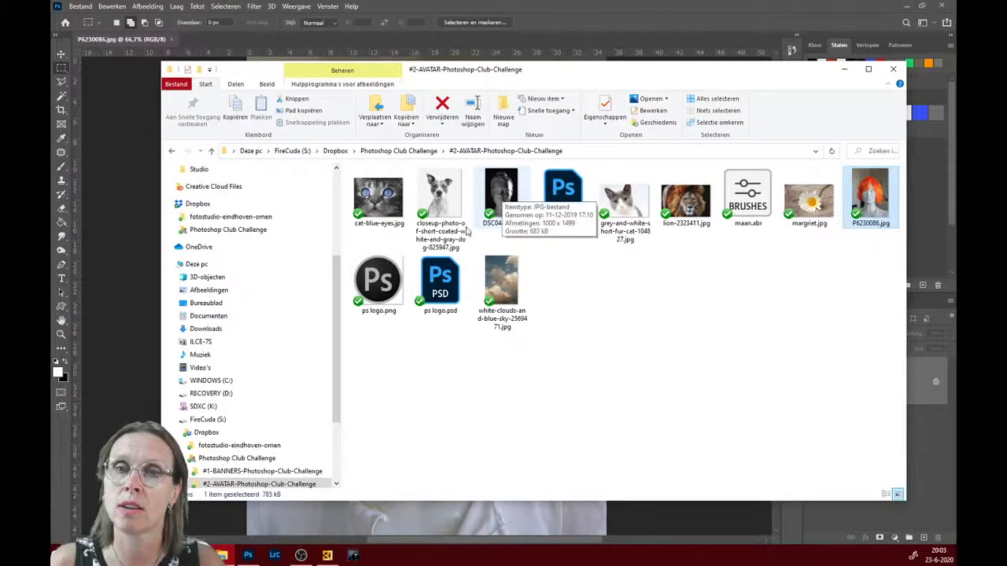
{"action": "left_click", "coordinate": [845, 69]}
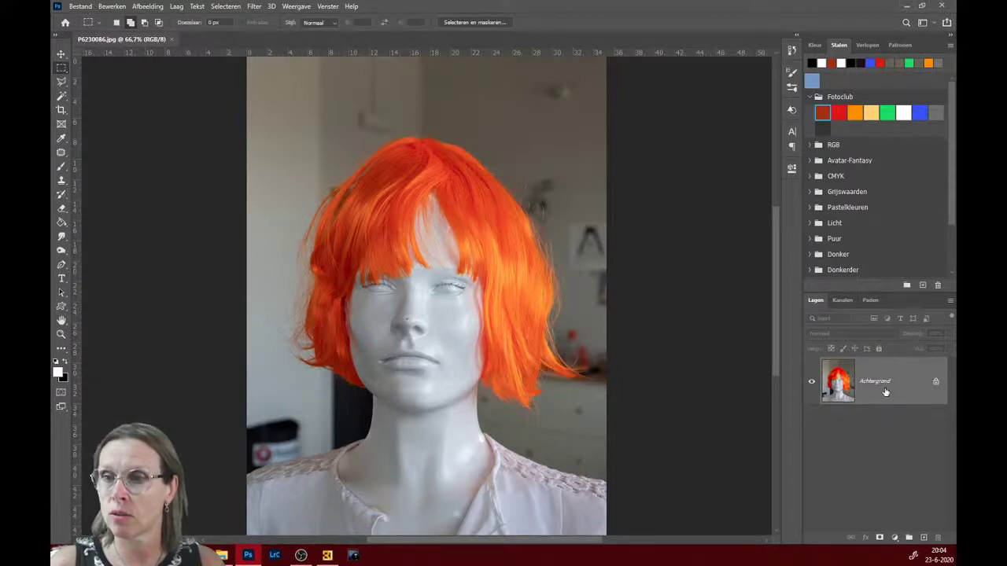
Duplicate Achtergrond as 'Achtergrond kopiëren' and unlock the original into 'Laag 0'
{"action": "left_click_drag", "start_coordinate": [886, 392], "coordinate": [925, 538]}
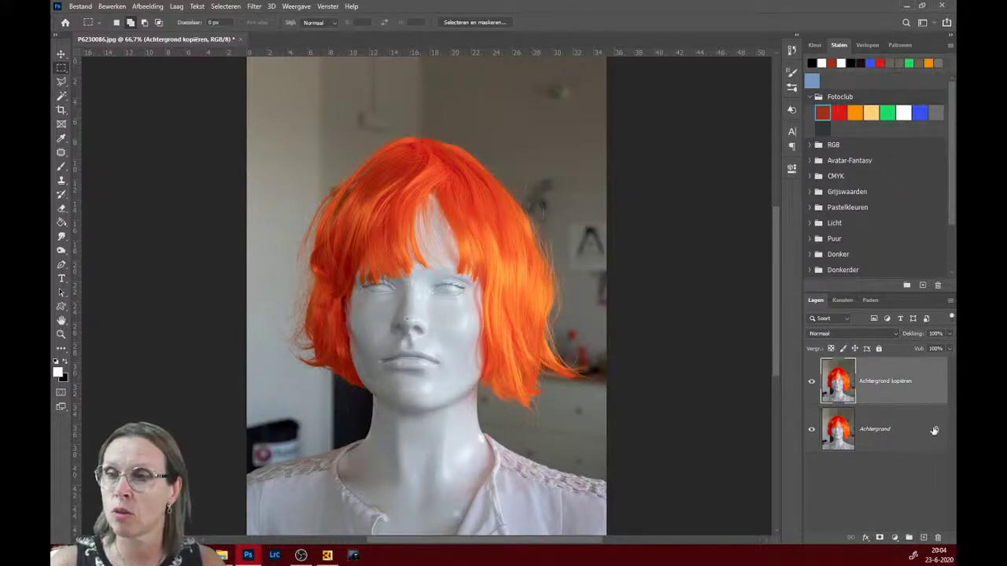
{"action": "left_click", "coordinate": [935, 433]}
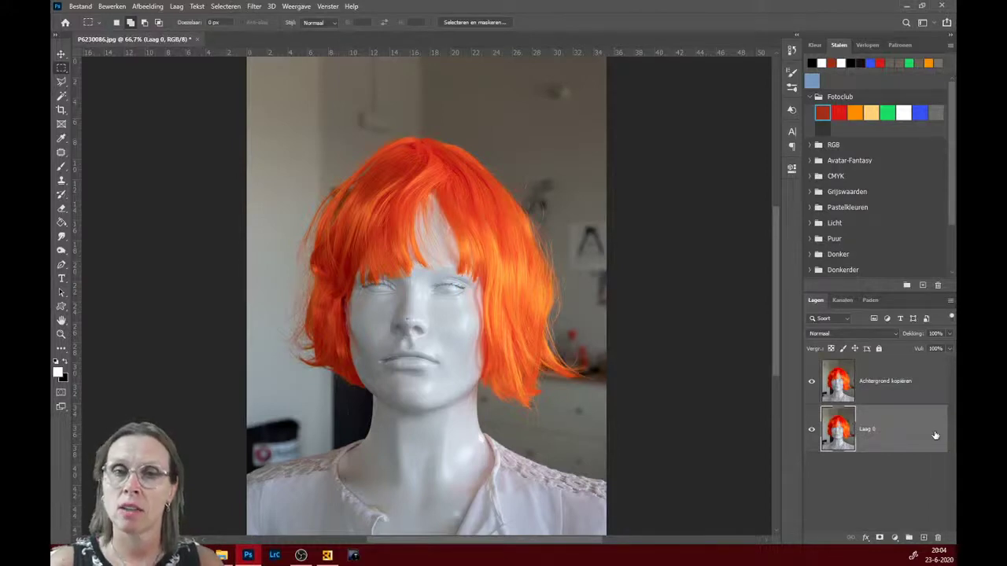
{"action": "left_click", "coordinate": [889, 381]}
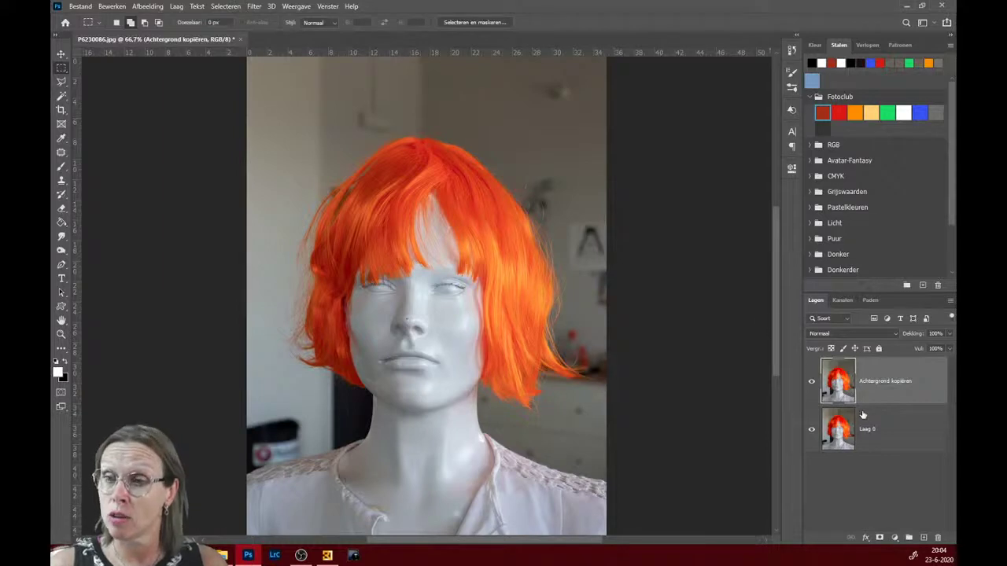
{"action": "left_click", "coordinate": [888, 429]}
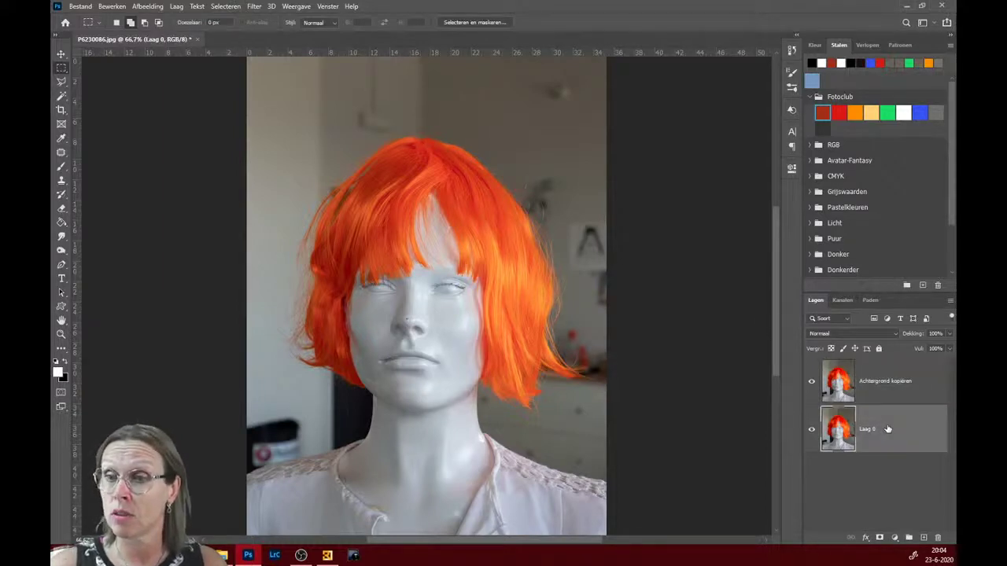
Add a solid colour fill layer using the wall tone #6d685e sampled from the photo
{"action": "left_click", "coordinate": [894, 538]}
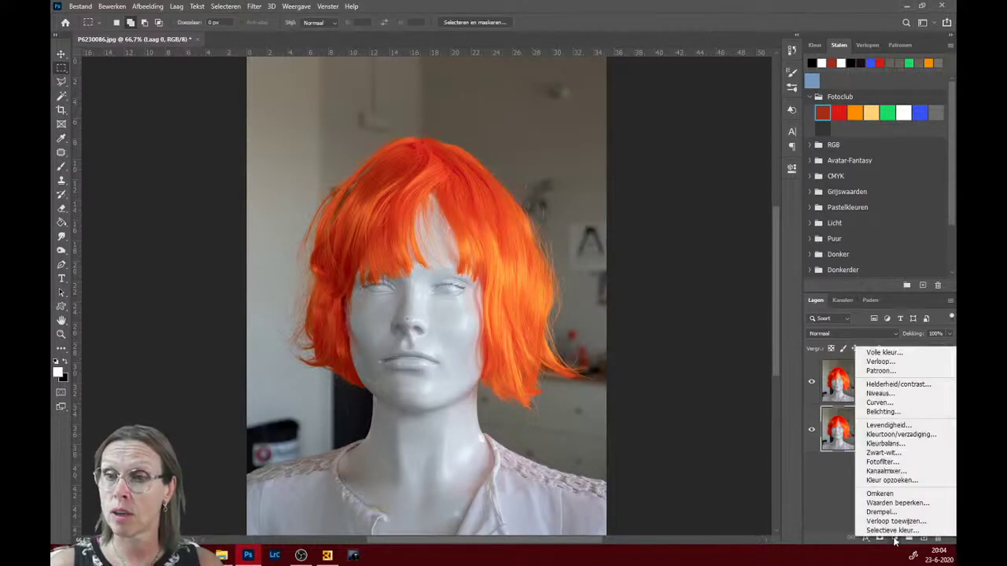
{"action": "left_click", "coordinate": [882, 352]}
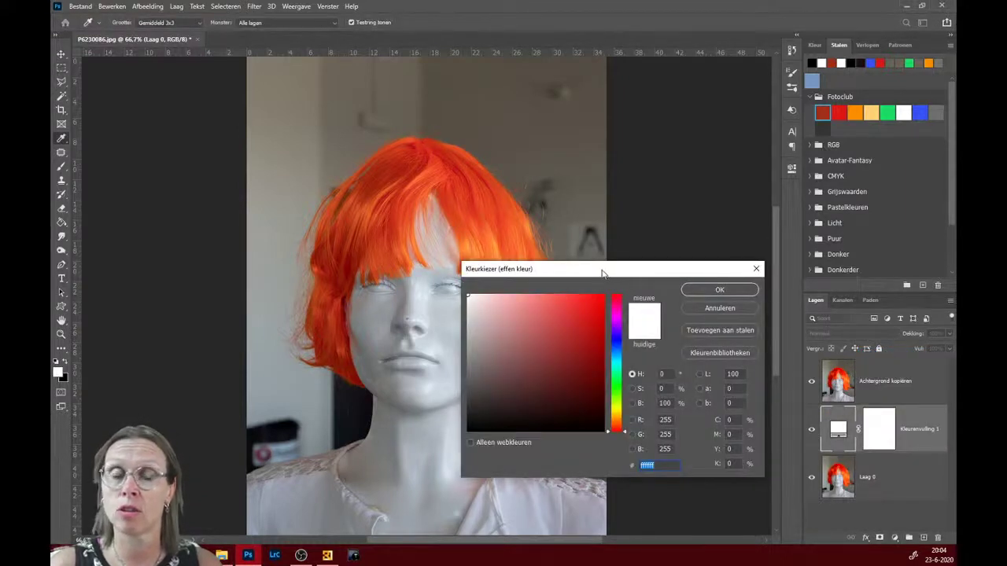
{"action": "left_click_drag", "start_coordinate": [603, 273], "coordinate": [584, 302]}
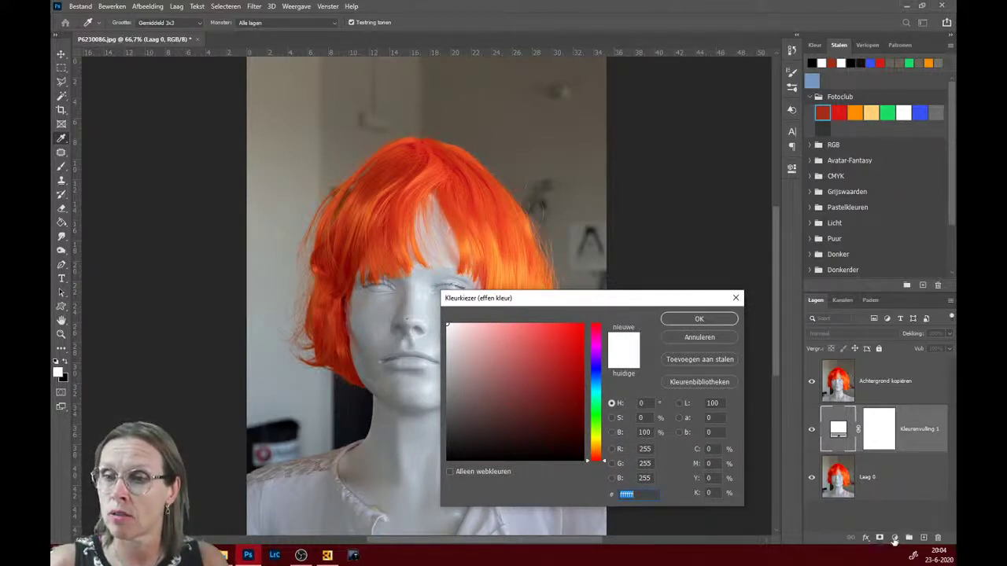
{"action": "left_click", "coordinate": [176, 6]}
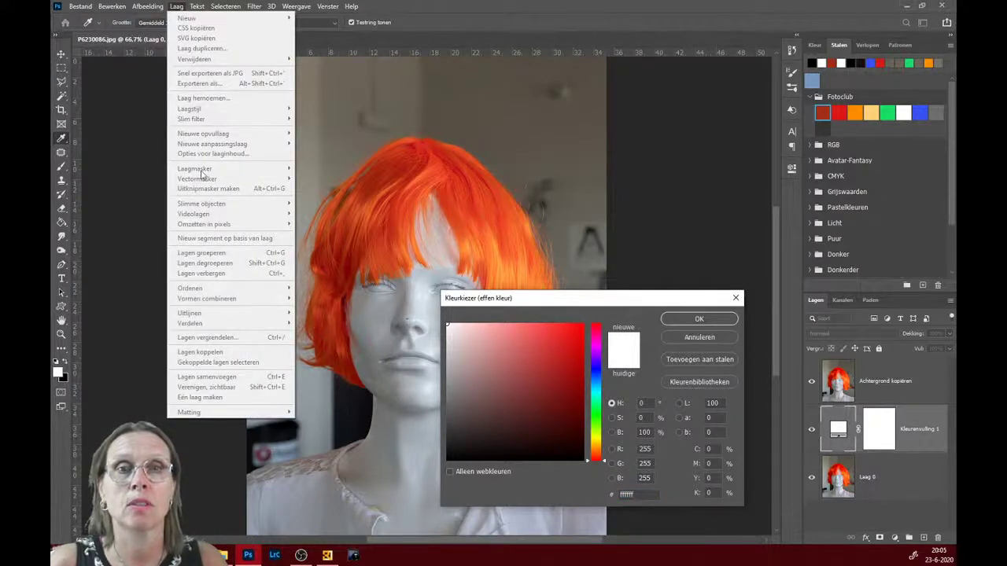
{"action": "left_click", "coordinate": [648, 175]}
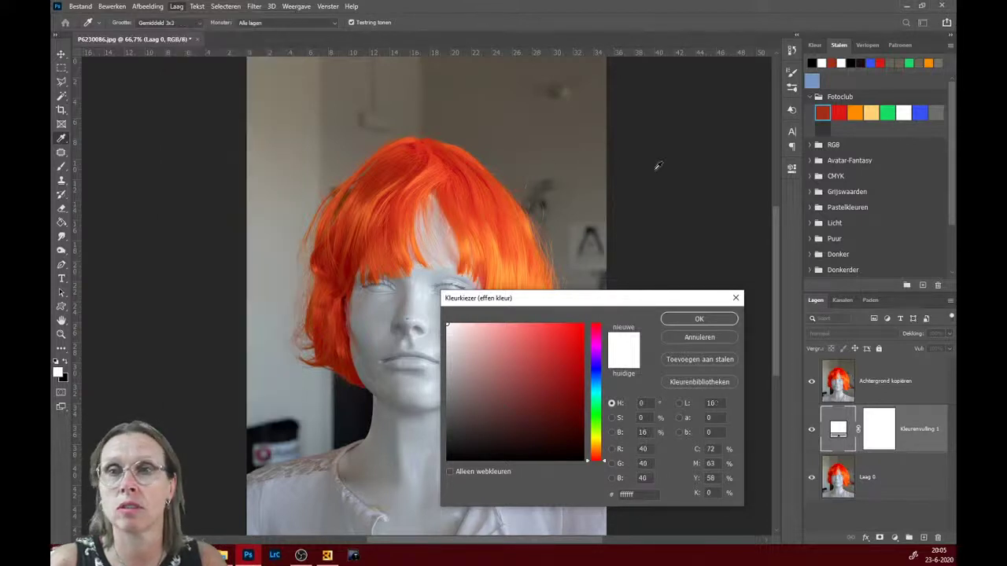
{"action": "left_click", "coordinate": [658, 166]}
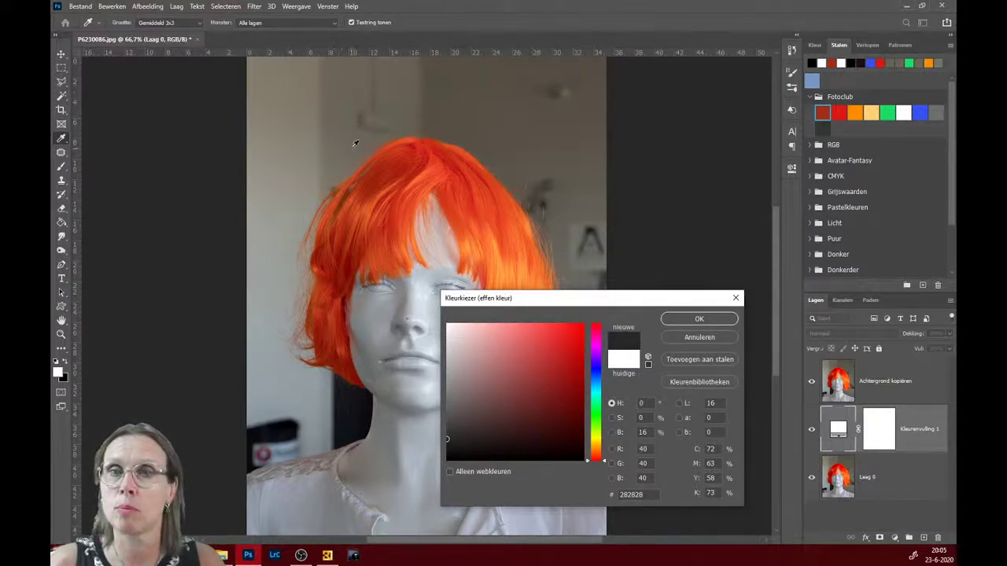
{"action": "left_click", "coordinate": [356, 141]}
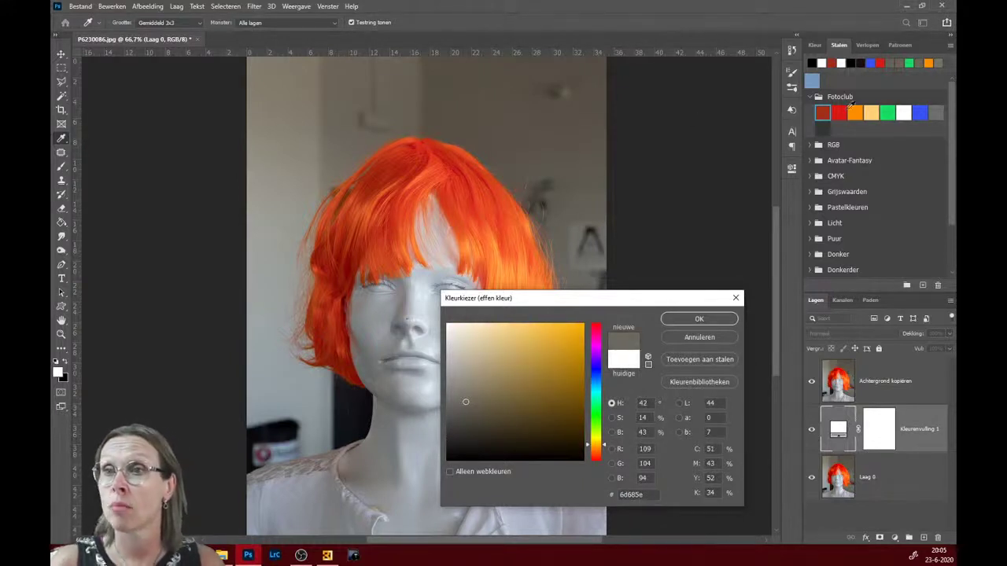
{"action": "left_click", "coordinate": [699, 319]}
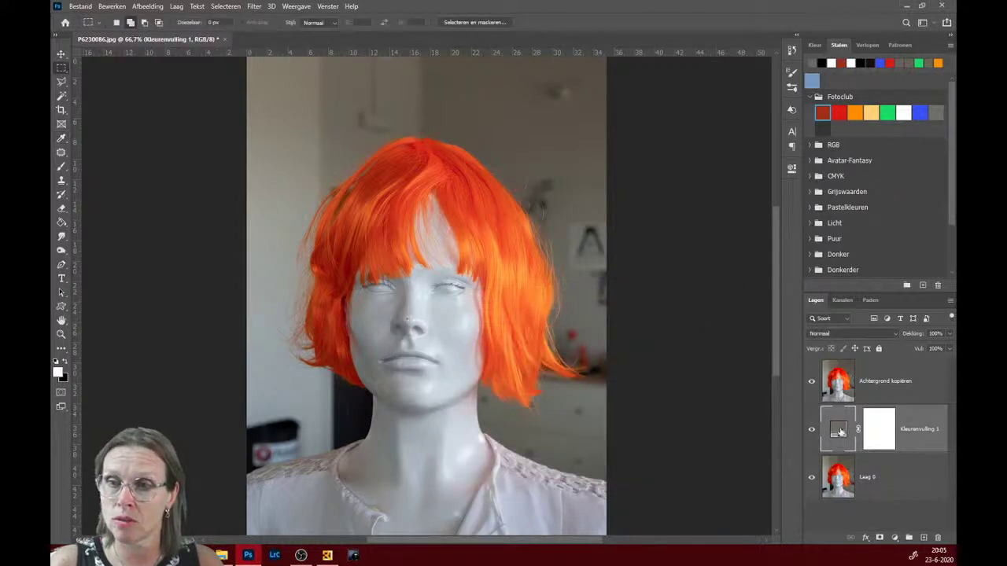
Toggle the top photo layer's visibility and recheck the fill colour, keeping the grey
{"action": "left_click", "coordinate": [812, 384]}
{"action": "left_click", "coordinate": [812, 382]}
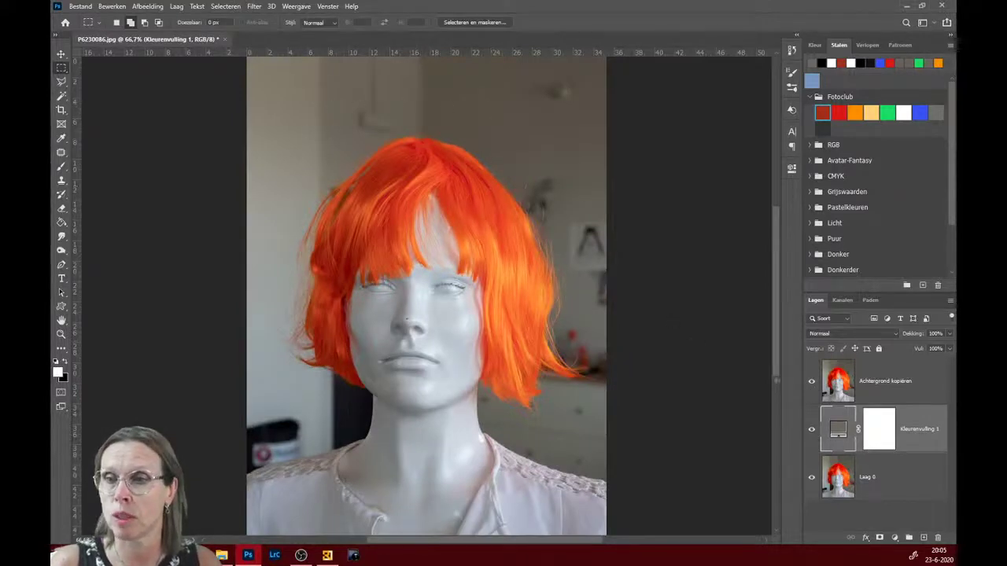
{"action": "double_click", "coordinate": [838, 431]}
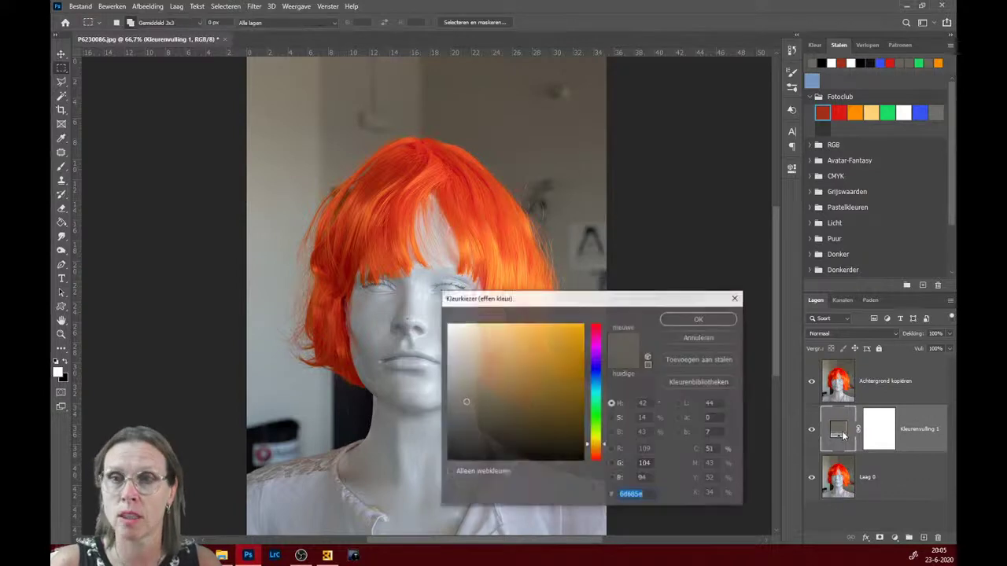
{"action": "left_click", "coordinate": [710, 320]}
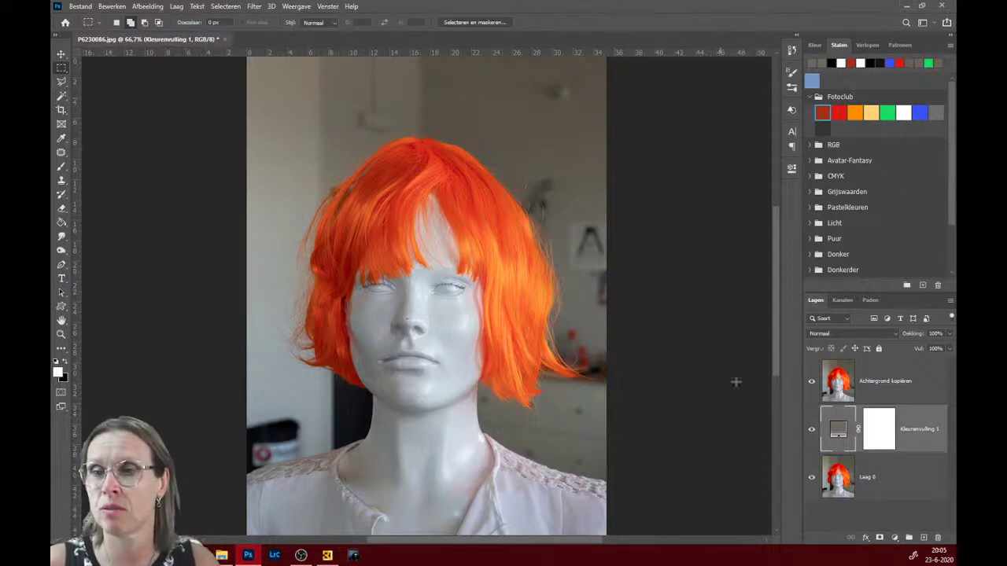
Rename the top photo layer 'Achtergrond kopiëren' to 'portret'
{"action": "left_click", "coordinate": [844, 376]}
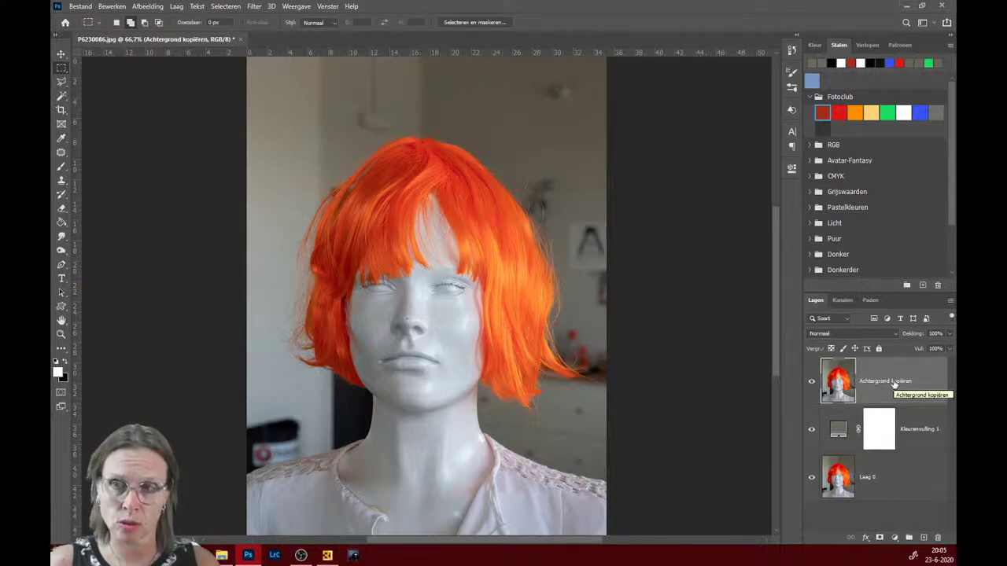
{"action": "double_click", "coordinate": [894, 382]}
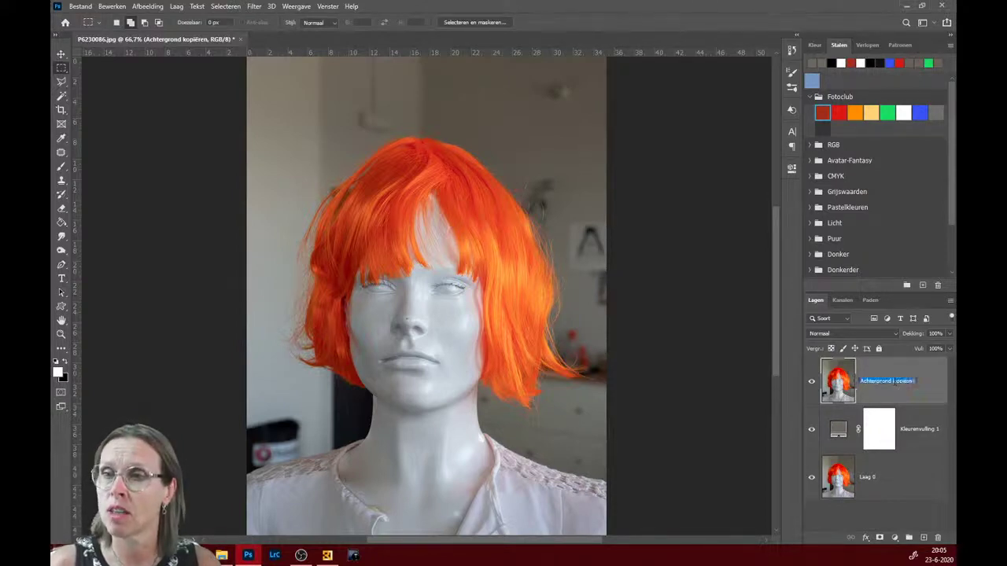
{"action": "type", "text": "oo"}
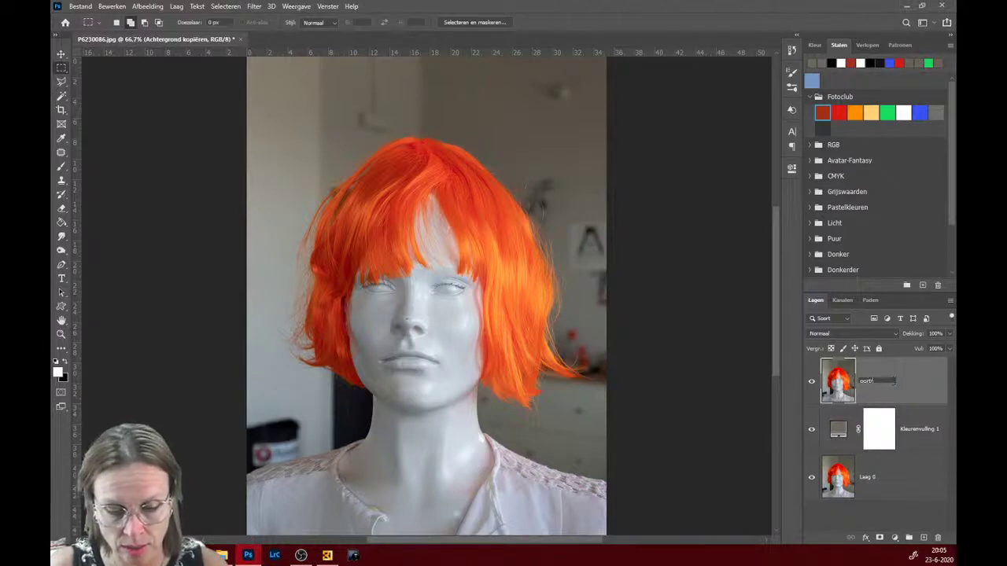
{"action": "type", "text": "t"}
{"action": "key", "text": "Return"}
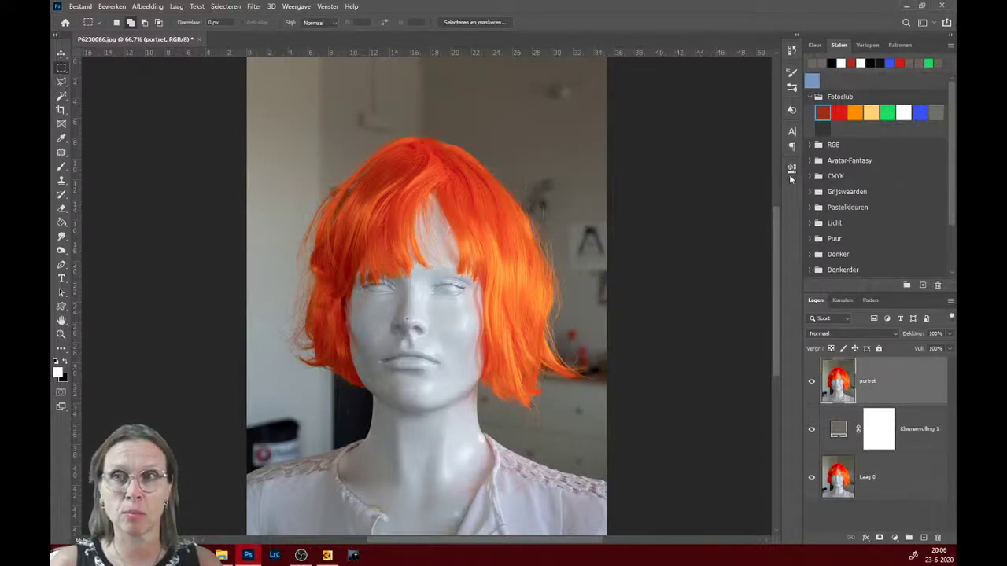
Run the Achtergrond verwijderen quick action from Eigenschappen to mask the mannequin on 'portret'
{"action": "left_click", "coordinate": [327, 7]}
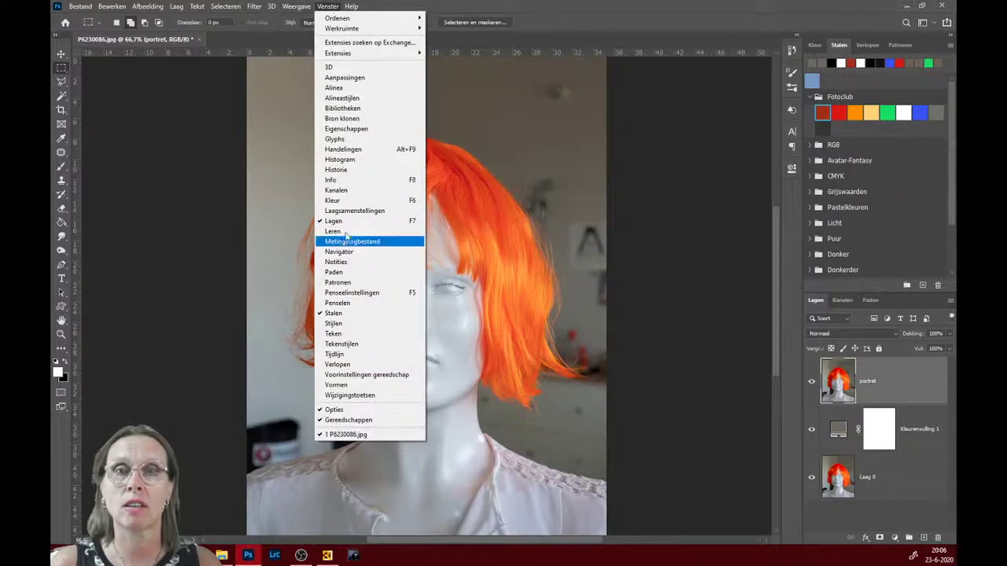
{"action": "left_click", "coordinate": [345, 128]}
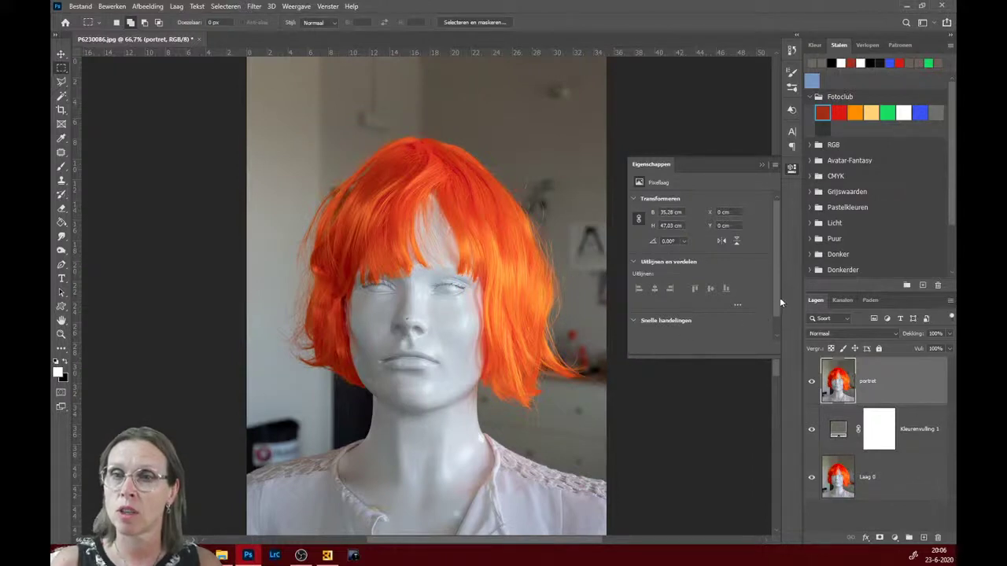
{"action": "left_click_drag", "start_coordinate": [779, 310], "coordinate": [779, 328]}
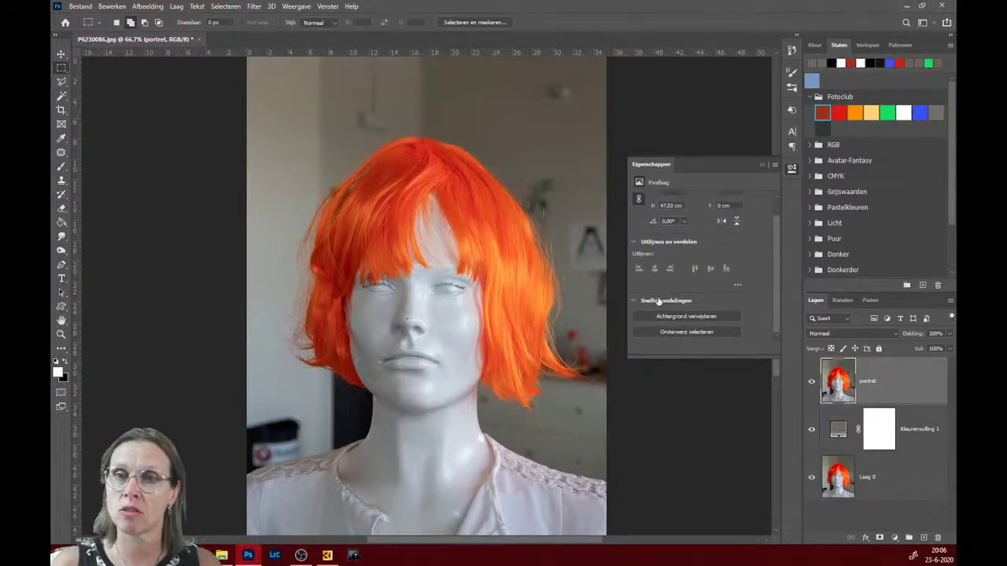
{"action": "left_click", "coordinate": [687, 317]}
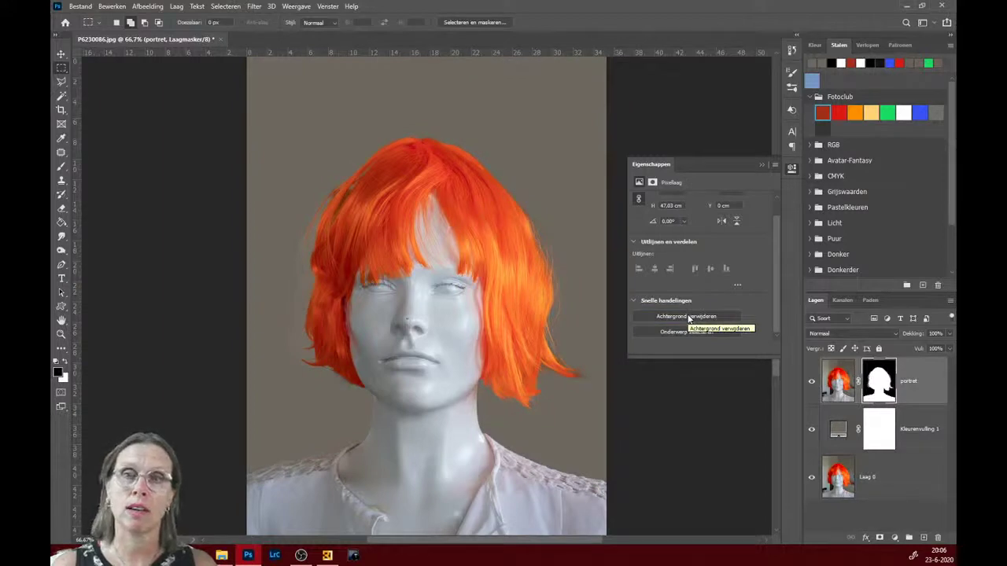
{"action": "left_click", "coordinate": [759, 165]}
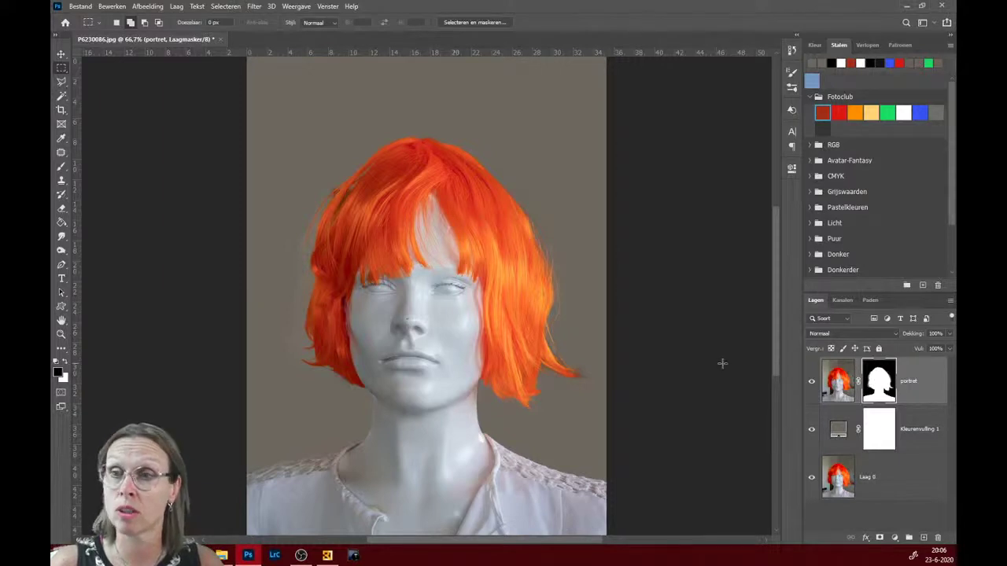
{"action": "left_click", "coordinate": [879, 383], "text": "alt"}
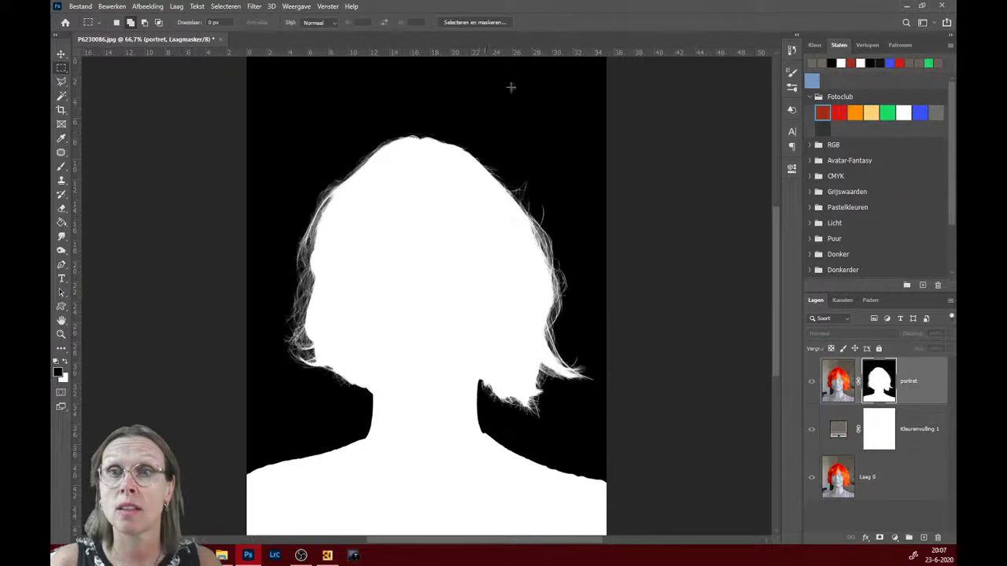
{"action": "left_click", "coordinate": [834, 383]}
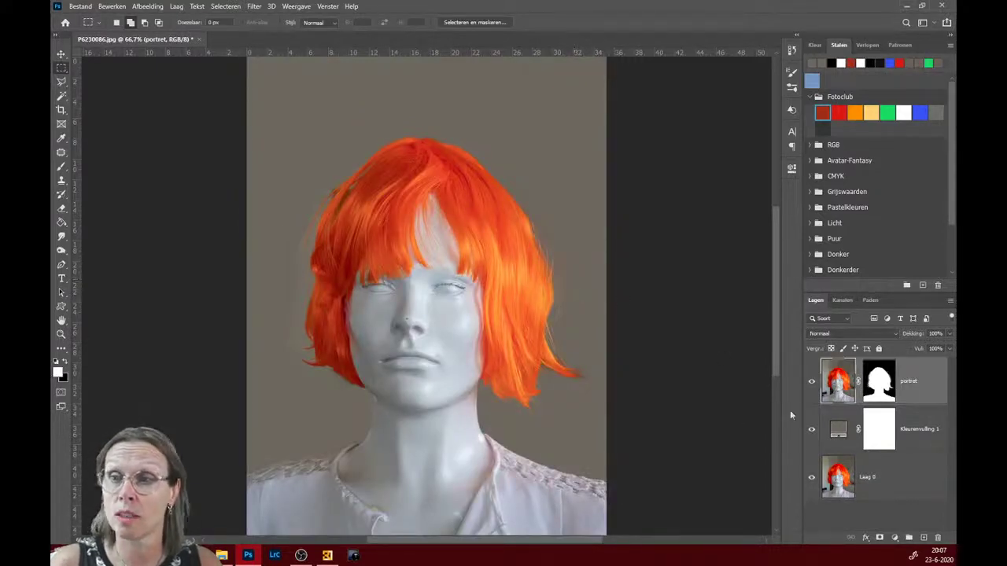
{"action": "left_click", "coordinate": [837, 430]}
{"action": "left_click", "coordinate": [838, 113]}
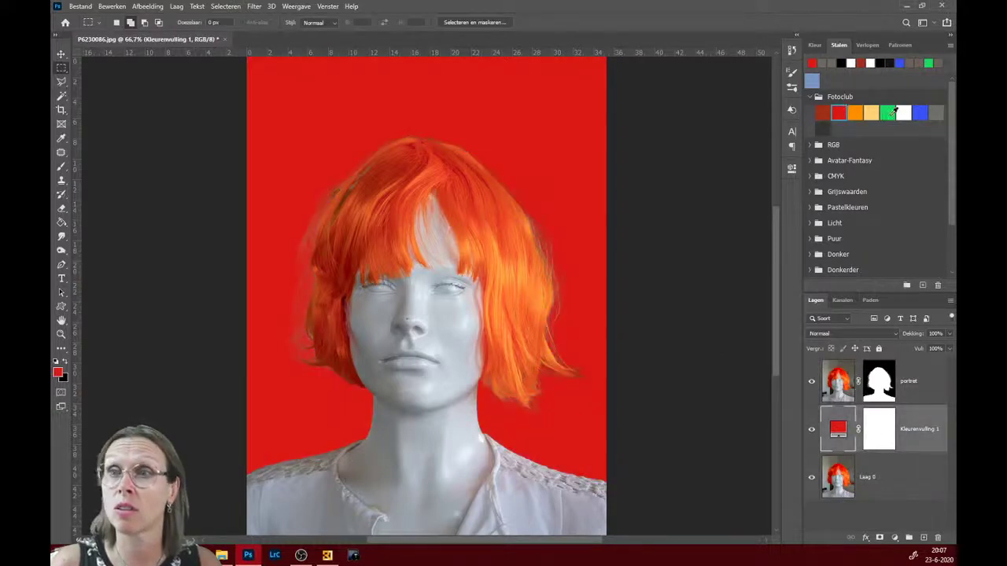
{"action": "left_click", "coordinate": [888, 113]}
{"action": "left_click", "coordinate": [903, 112]}
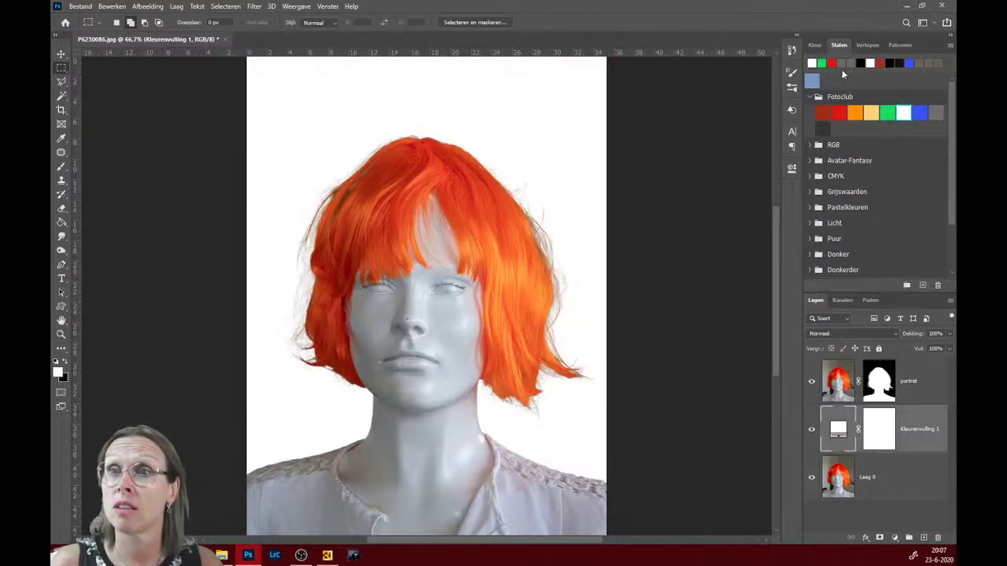
{"action": "left_click", "coordinate": [851, 63]}
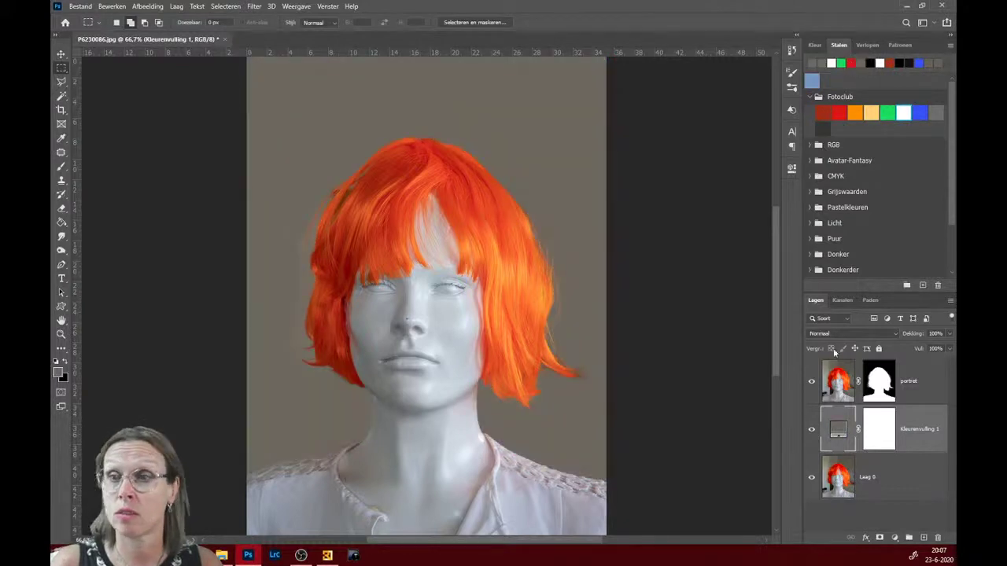
{"action": "left_click", "coordinate": [839, 385]}
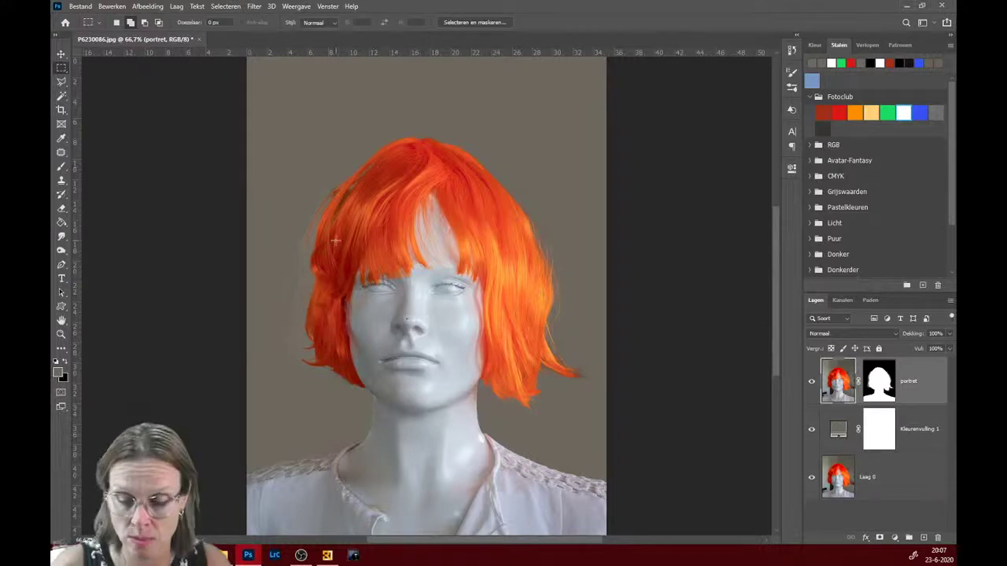
Zoom in on the face and scroll up to the top of the orange wig
{"action": "key", "text": "ctrl+plus"}
{"action": "key", "text": "ctrl+plus"}
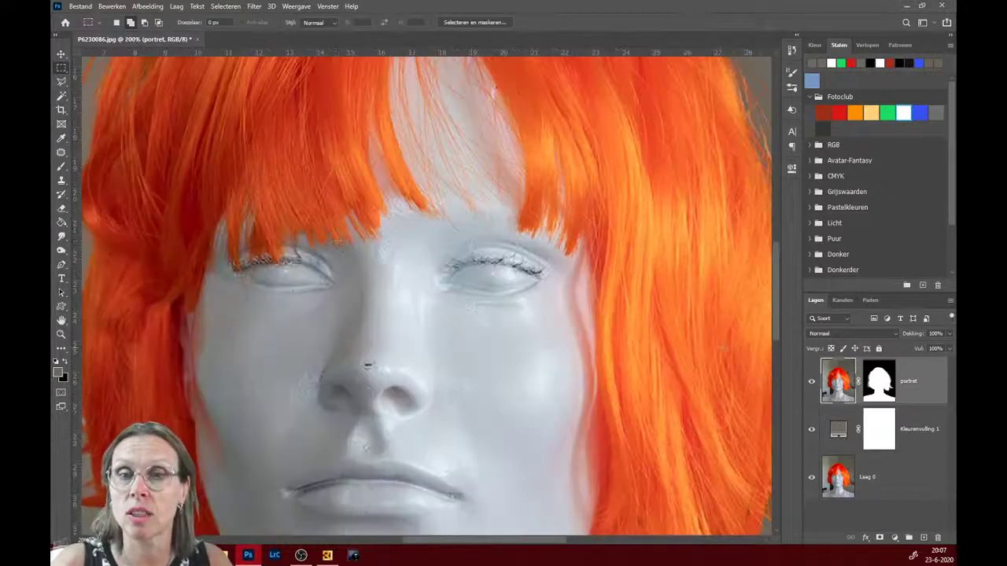
{"action": "left_click_drag", "start_coordinate": [776, 318], "coordinate": [780, 305]}
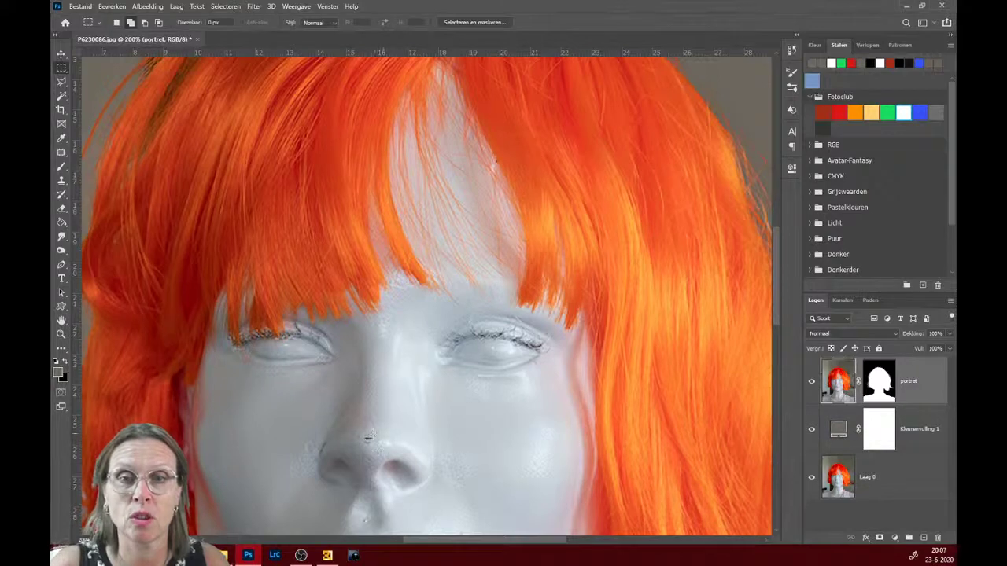
{"action": "left_click_drag", "start_coordinate": [778, 284], "coordinate": [779, 248]}
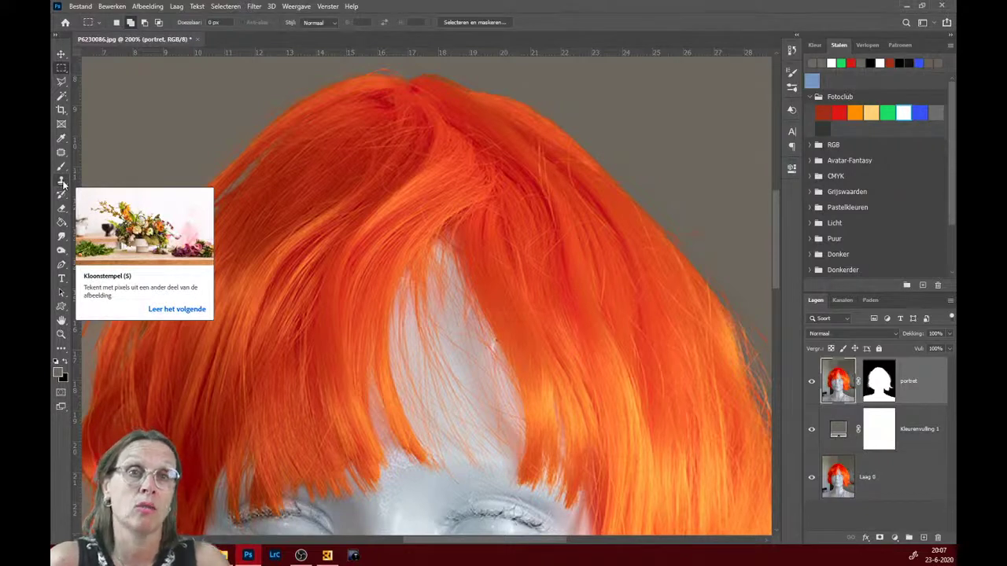
With an enlarged Clone Stamp brush, paint over stray strands along the upper-left wig edge
{"action": "left_click", "coordinate": [62, 181]}
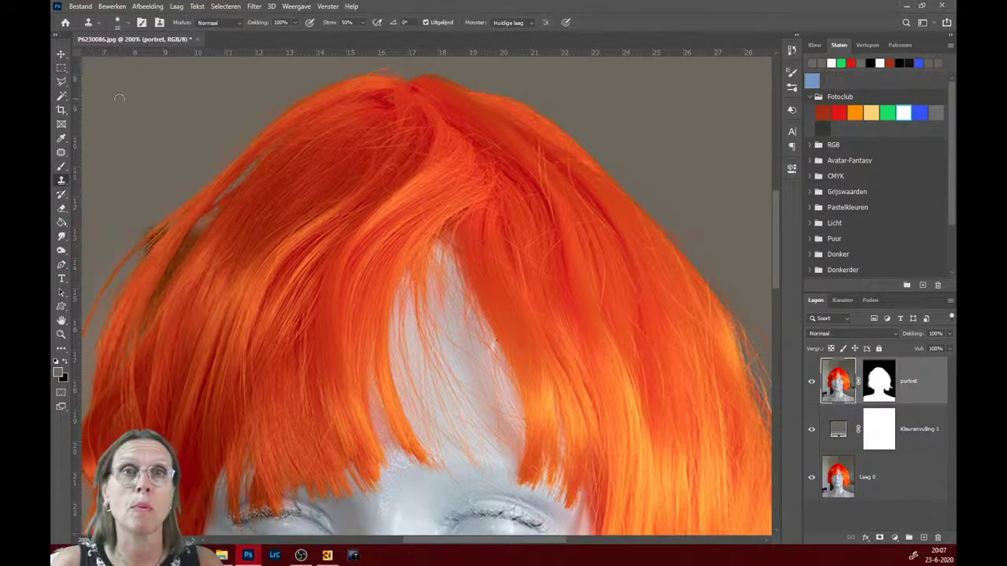
{"action": "left_click", "coordinate": [132, 25]}
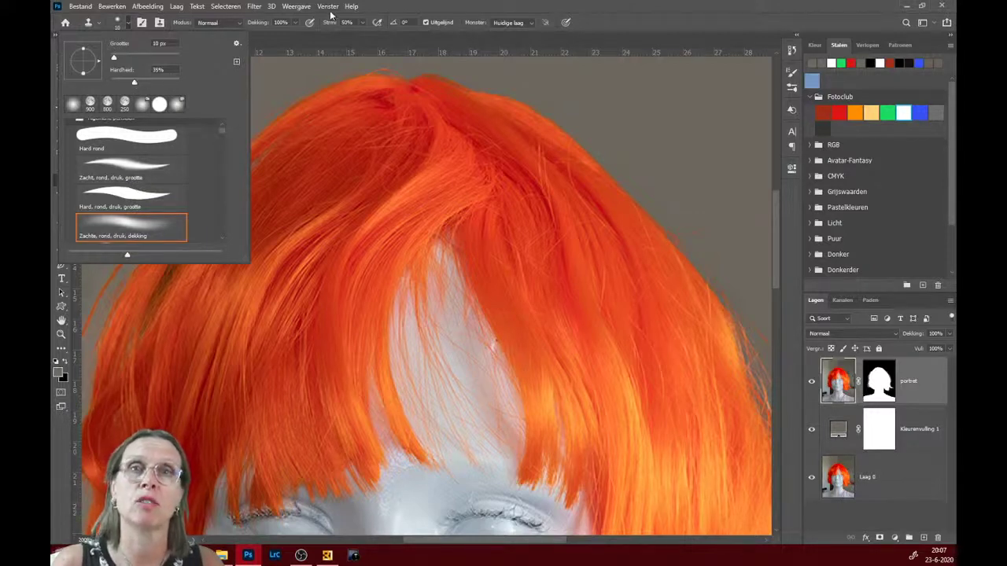
{"action": "left_click", "coordinate": [330, 35]}
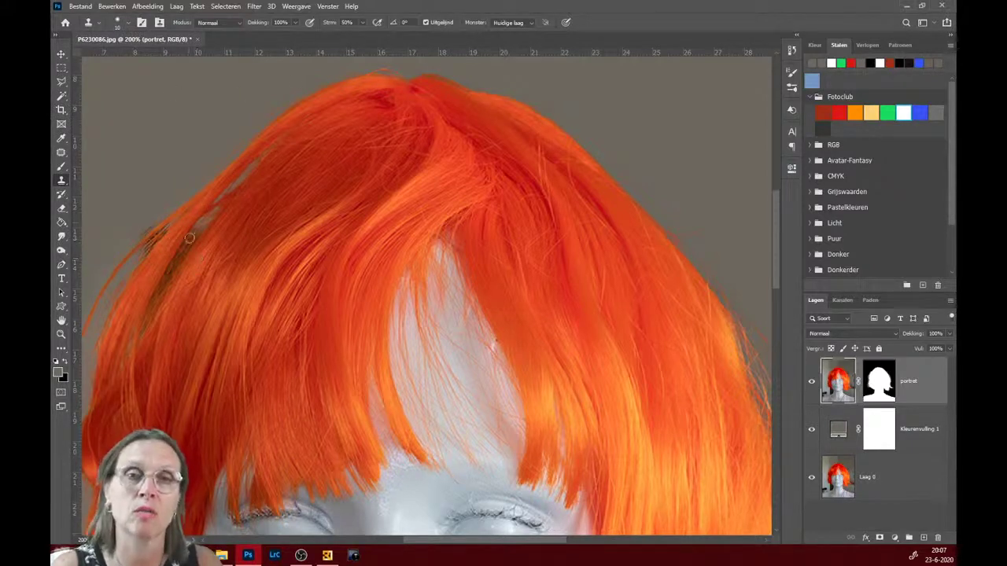
{"action": "key", "text": "]"}
{"action": "key", "text": "]"}
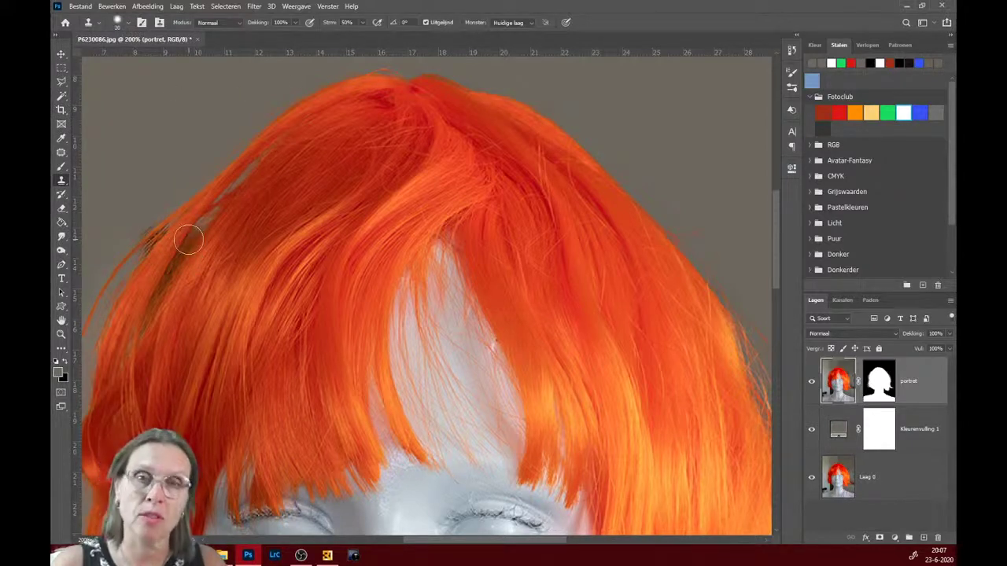
{"action": "left_click_drag", "start_coordinate": [189, 239], "coordinate": [236, 191]}
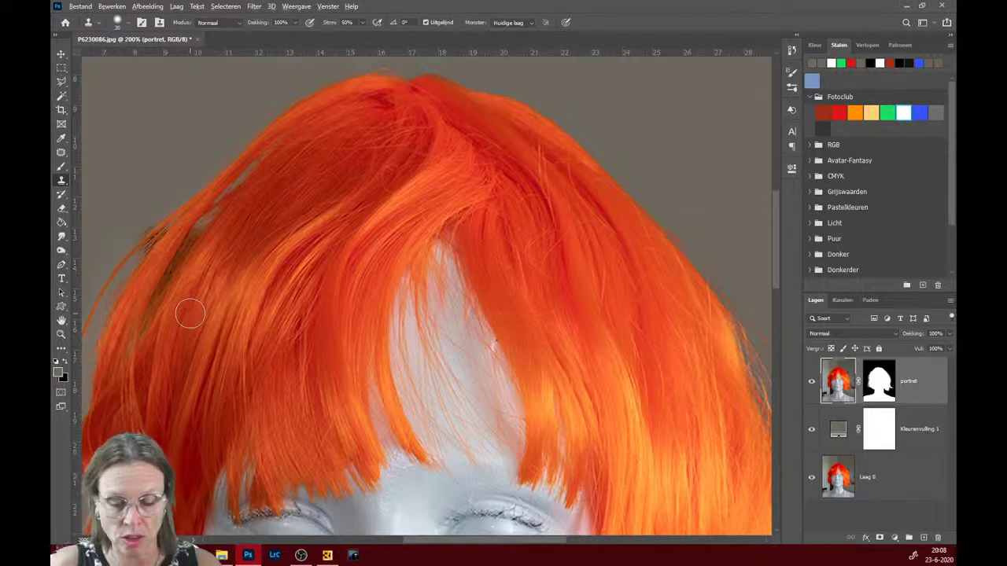
Clone orange hair over the dark strands along the wig's upper-left edge
{"action": "left_click", "coordinate": [189, 314], "text": "alt"}
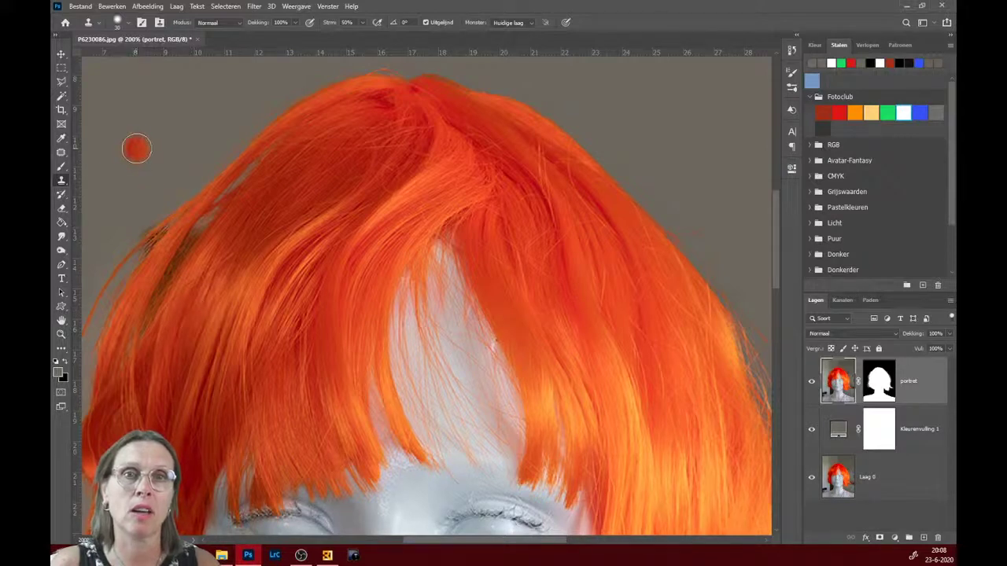
{"action": "mouse_move", "coordinate": [162, 260]}
{"action": "left_mouse_down"}
{"action": "mouse_move", "coordinate": [160, 288]}
{"action": "mouse_move", "coordinate": [197, 314]}
{"action": "mouse_move", "coordinate": [159, 300]}
{"action": "mouse_move", "coordinate": [165, 285]}
{"action": "mouse_move", "coordinate": [156, 295]}
{"action": "left_mouse_up"}
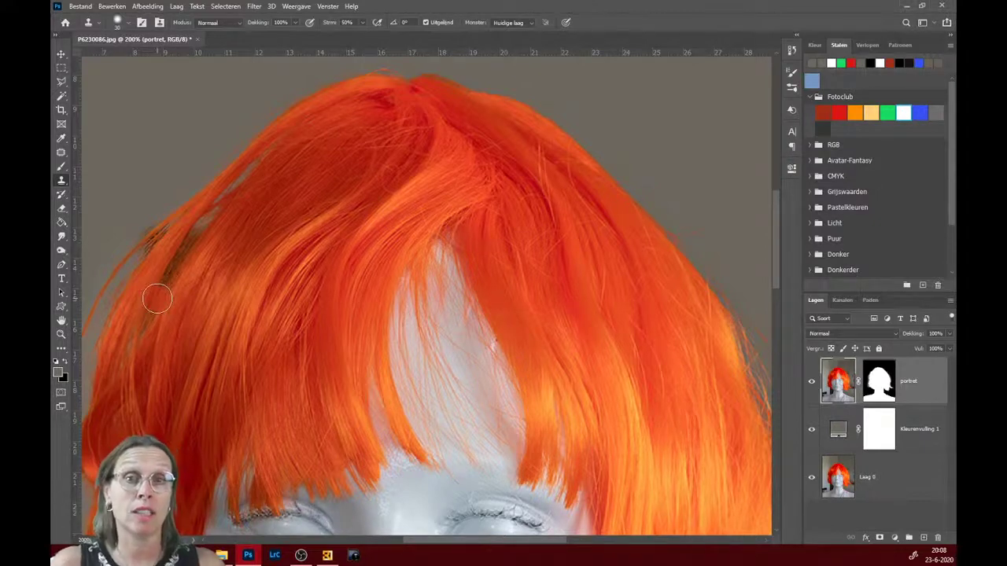
{"action": "left_click", "coordinate": [158, 299]}
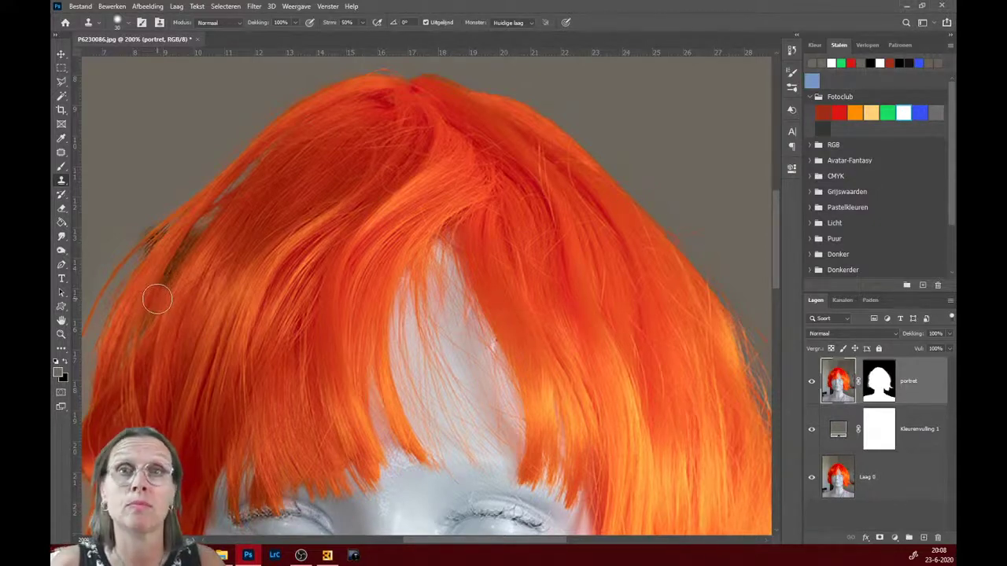
{"action": "left_click", "coordinate": [167, 296]}
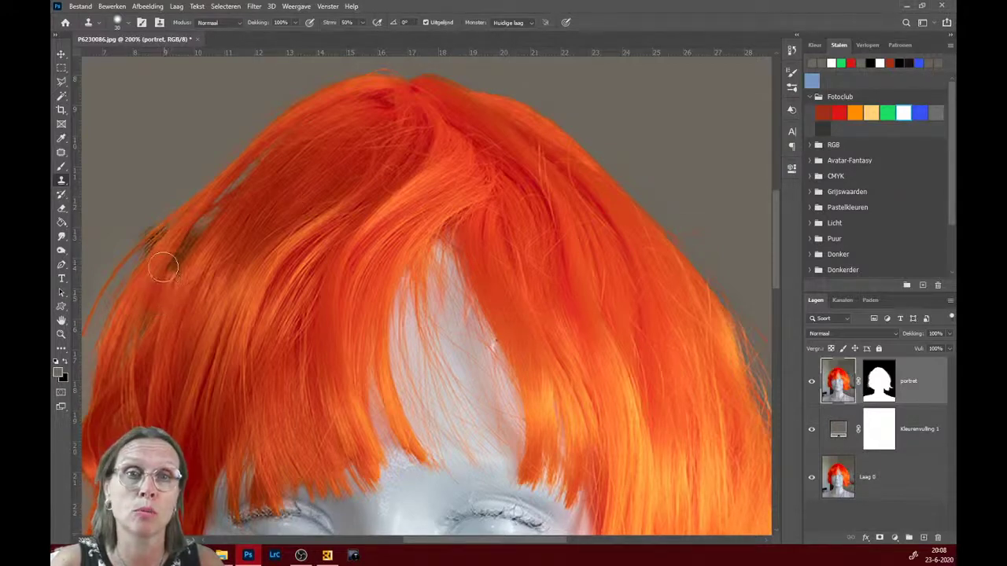
{"action": "mouse_move", "coordinate": [165, 284]}
{"action": "left_mouse_down"}
{"action": "mouse_move", "coordinate": [268, 162]}
{"action": "mouse_move", "coordinate": [170, 271]}
{"action": "left_mouse_up"}
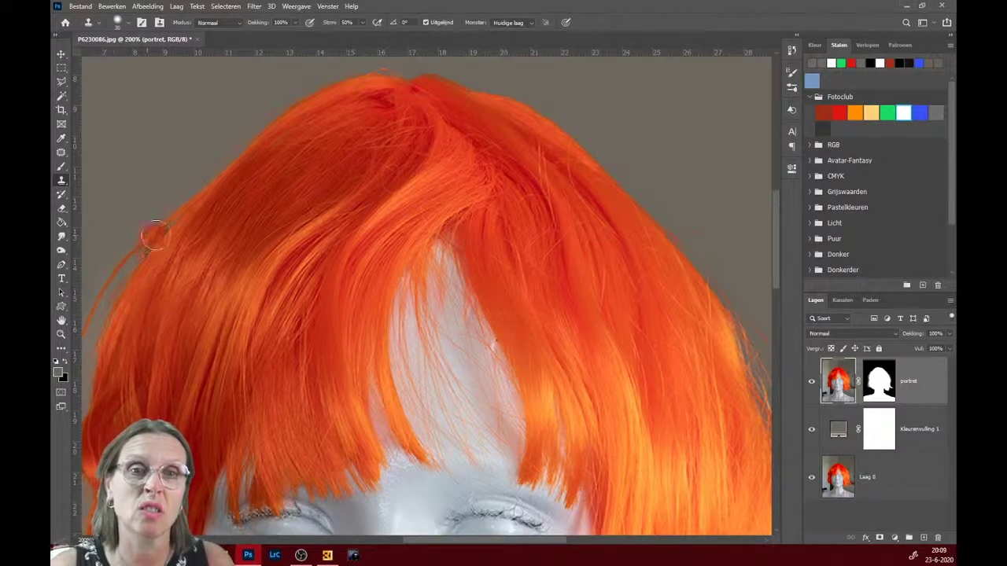
Shrink the clone brush to 10 px and cover stray hair strands with cloned grey background
{"action": "key", "text": "bracketleft"}
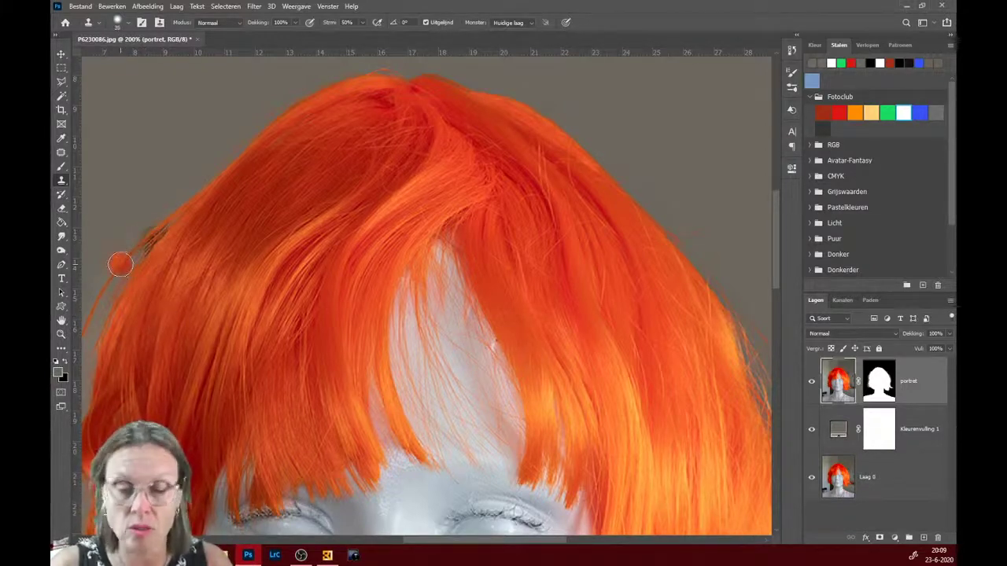
{"action": "key", "text": "bracketleft"}
{"action": "key", "text": "bracketleft"}
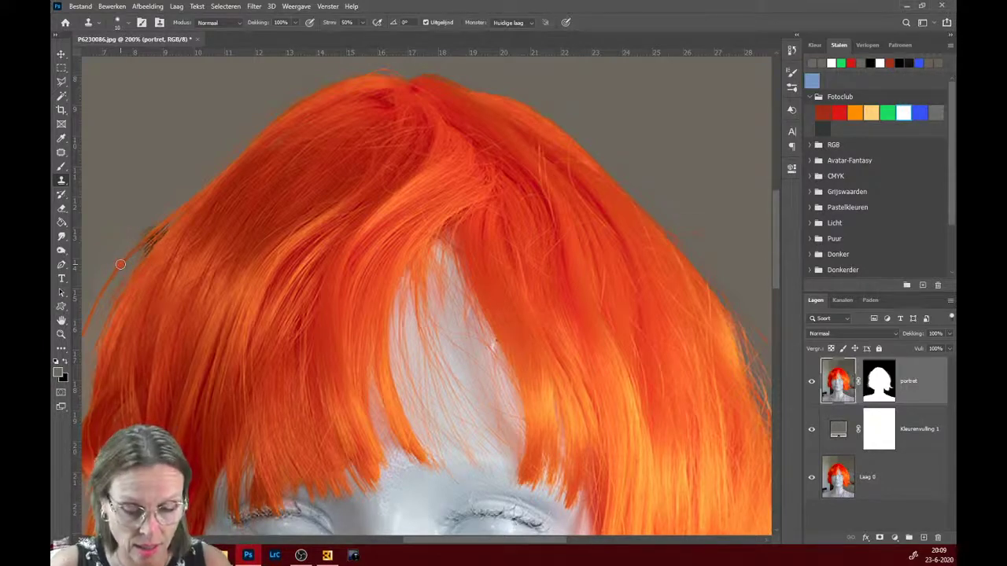
{"action": "left_click", "coordinate": [120, 264], "text": "alt"}
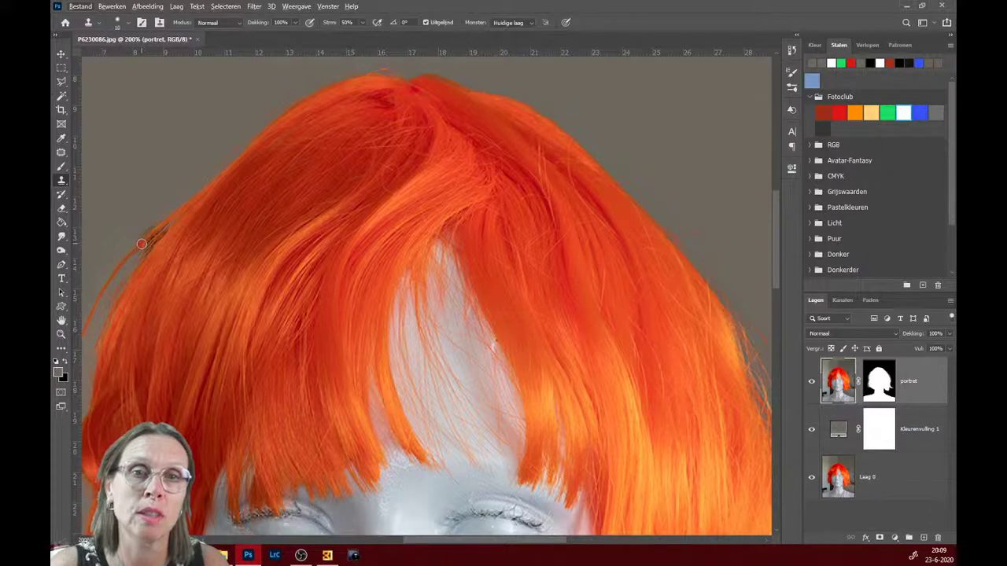
{"action": "left_click_drag", "start_coordinate": [146, 240], "coordinate": [151, 235]}
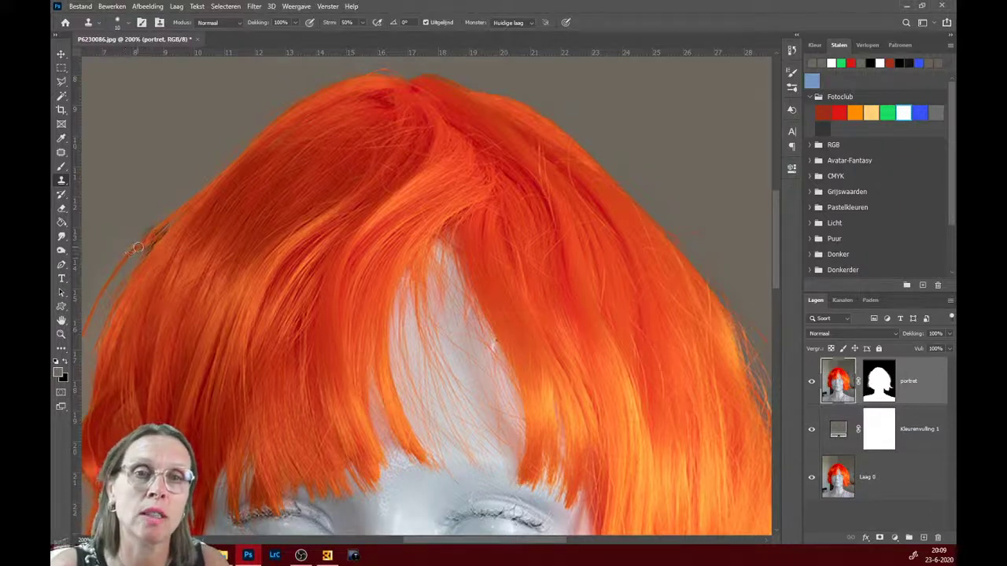
{"action": "left_click", "coordinate": [140, 246]}
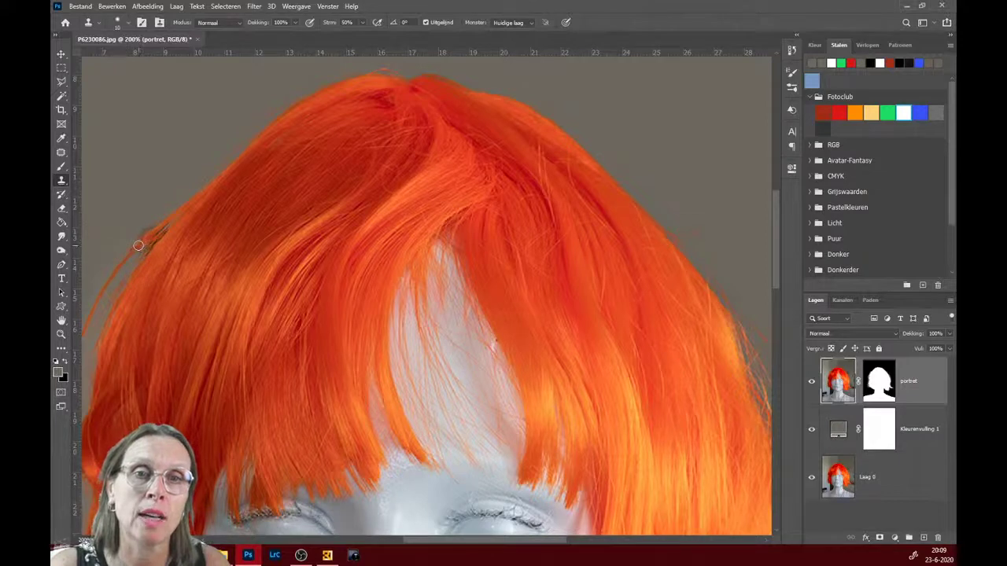
{"action": "left_click_drag", "start_coordinate": [139, 245], "coordinate": [151, 234]}
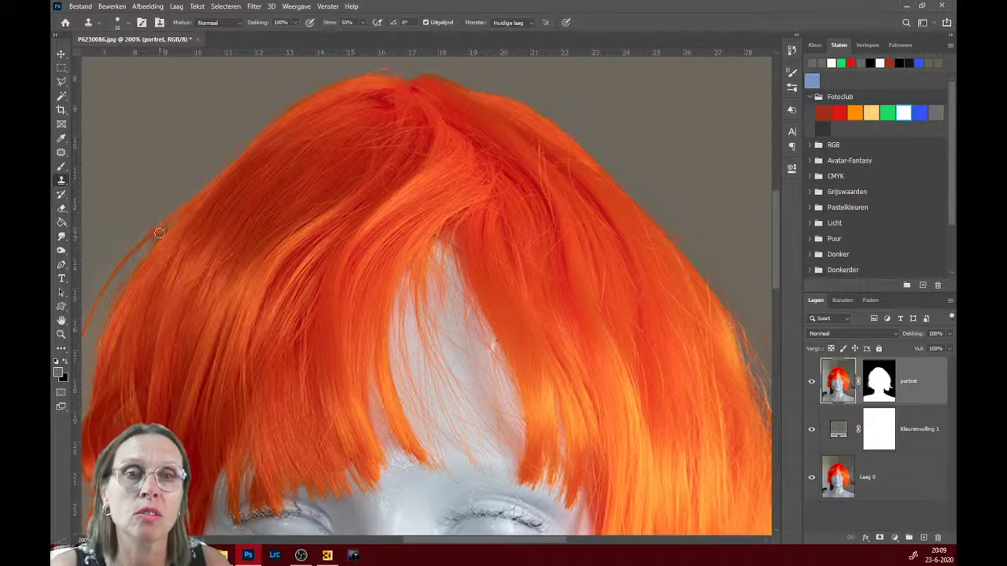
{"action": "left_click_drag", "start_coordinate": [161, 228], "coordinate": [151, 244]}
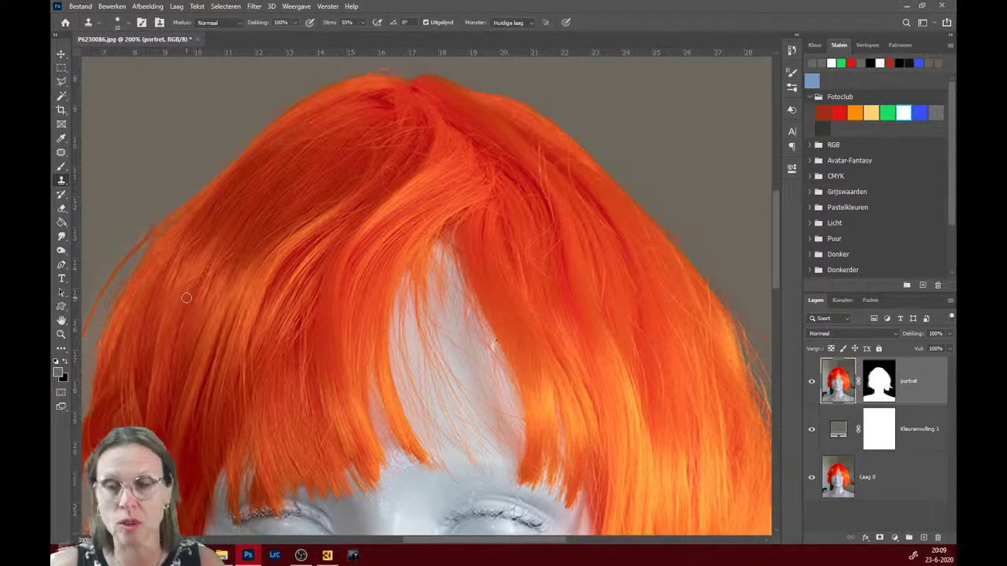
Revert the last few clone strokes to an earlier Clone Stamp history state
{"action": "left_click", "coordinate": [792, 49]}
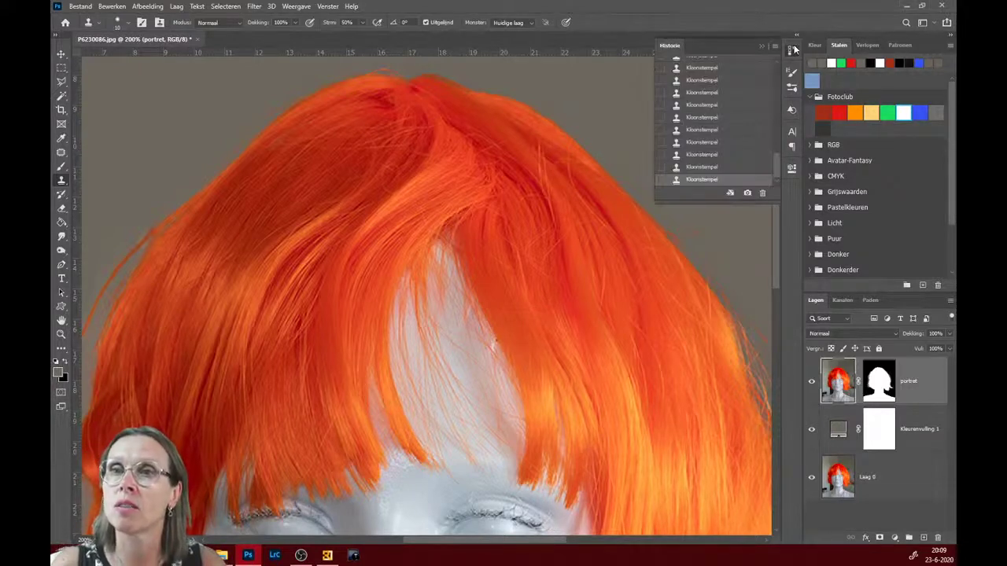
{"action": "left_click", "coordinate": [704, 80]}
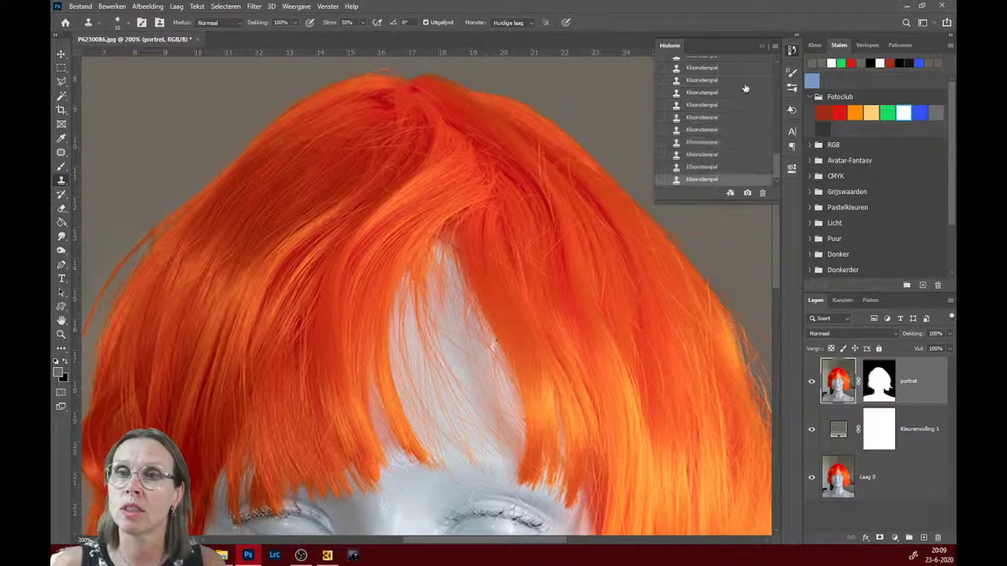
{"action": "left_click", "coordinate": [761, 47]}
Fit the portrait on screen and add 'white-clouds-and-blue-sky-2569471.jpg' as a new layer
{"action": "key", "text": "ctrl+0"}
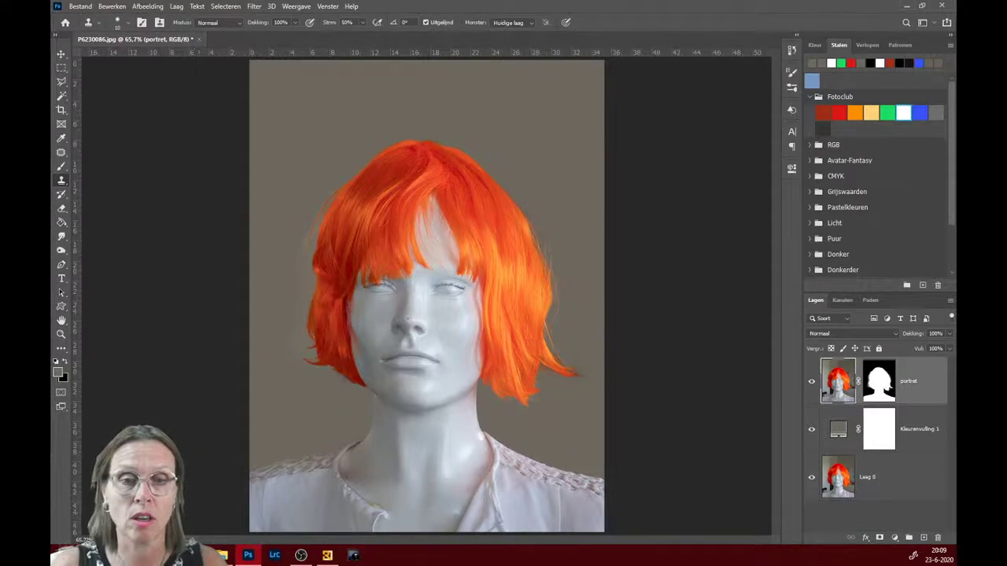
{"action": "left_click", "coordinate": [224, 555]}
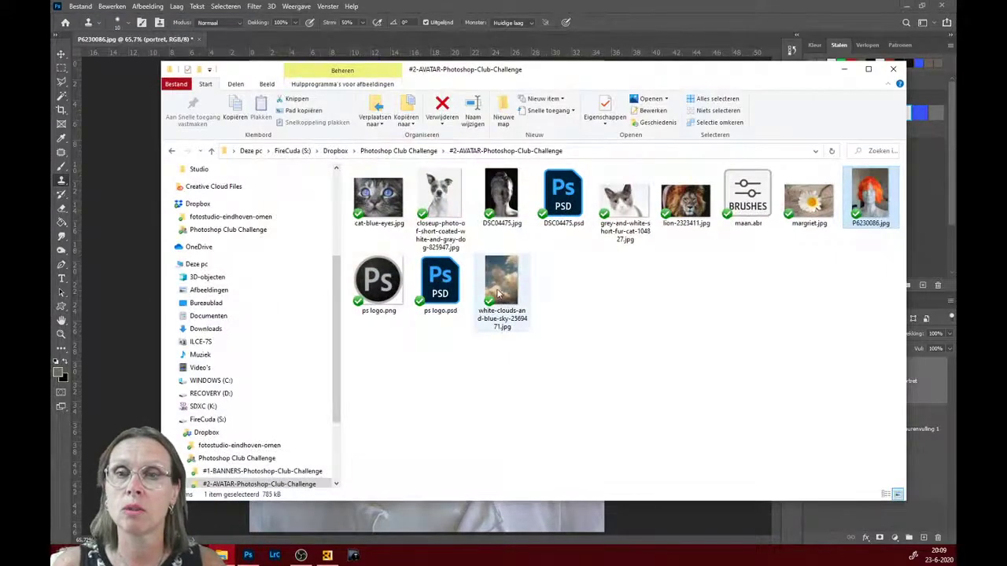
{"action": "mouse_move", "coordinate": [501, 287]}
{"action": "left_mouse_down"}
{"action": "mouse_move", "coordinate": [249, 250]}
{"action": "mouse_move", "coordinate": [117, 202]}
{"action": "left_mouse_up"}
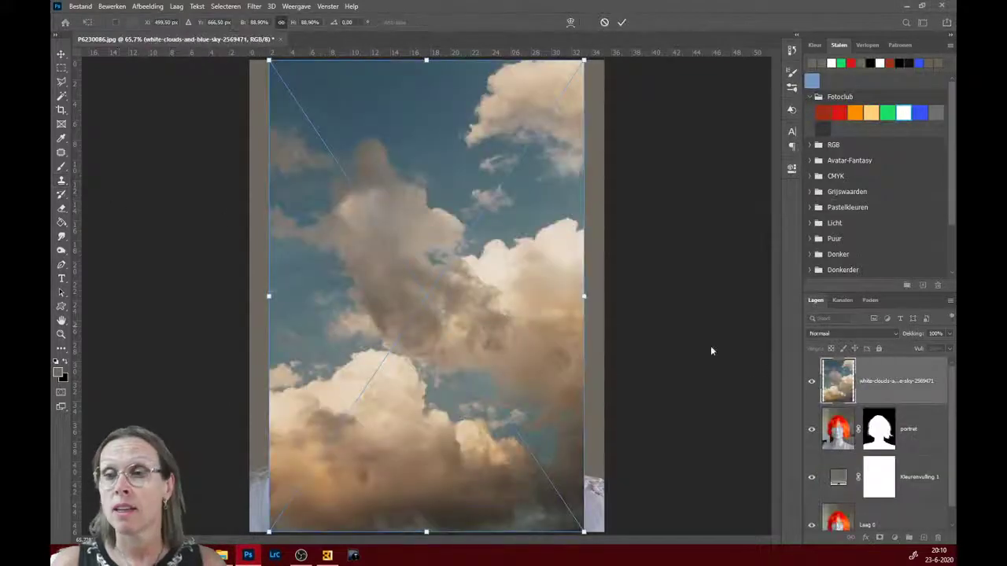
Move the clouds layer below 'portret' and stretch it wider on both sides
{"action": "left_click_drag", "start_coordinate": [900, 403], "coordinate": [910, 470]}
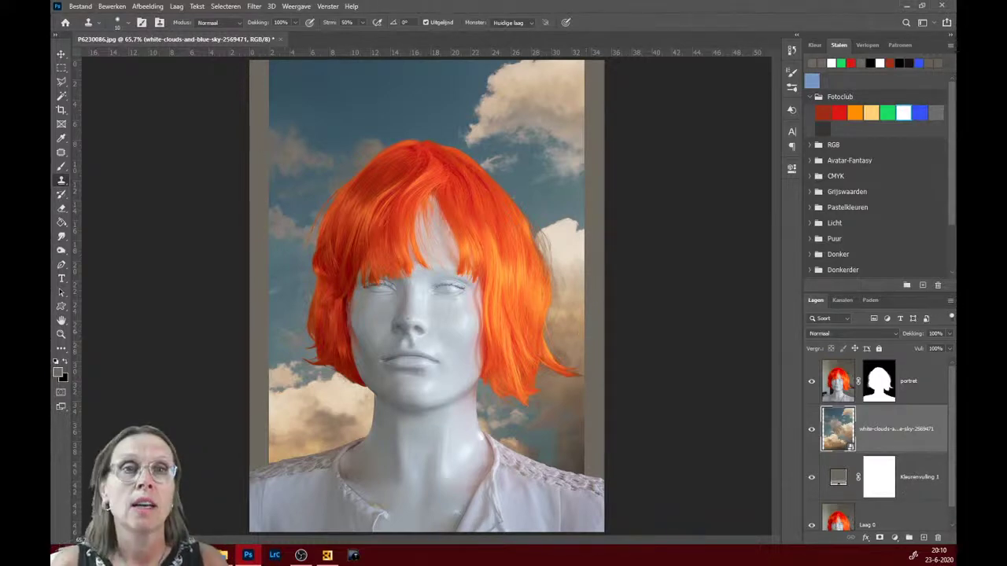
{"action": "left_click", "coordinate": [62, 53]}
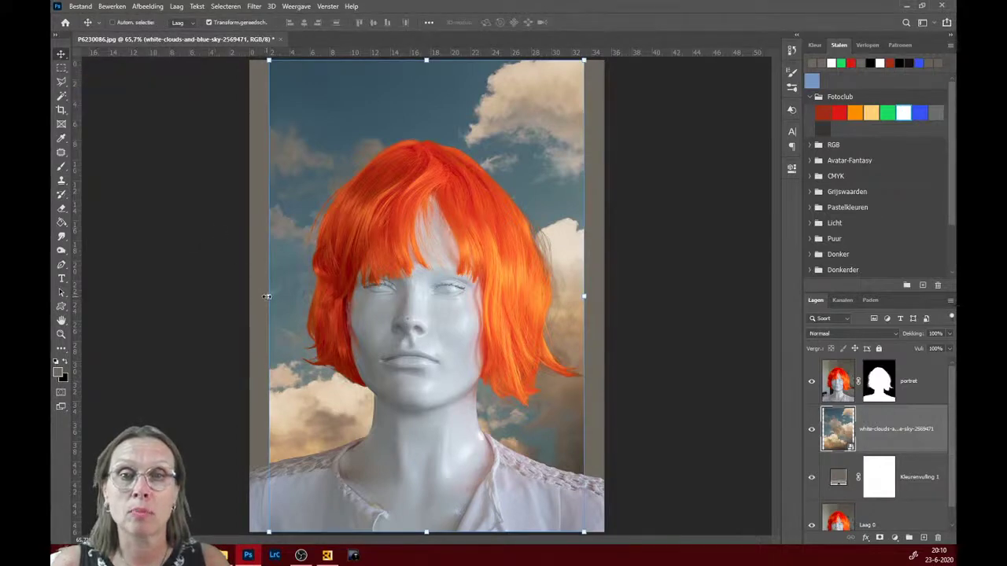
{"action": "left_click_drag", "start_coordinate": [268, 296], "coordinate": [241, 297]}
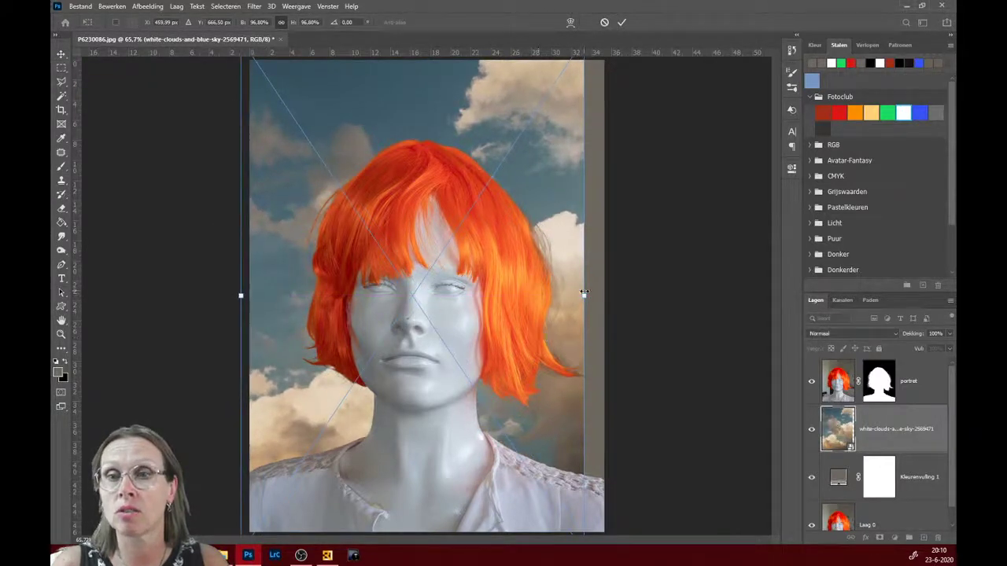
{"action": "left_click_drag", "start_coordinate": [584, 293], "coordinate": [672, 296]}
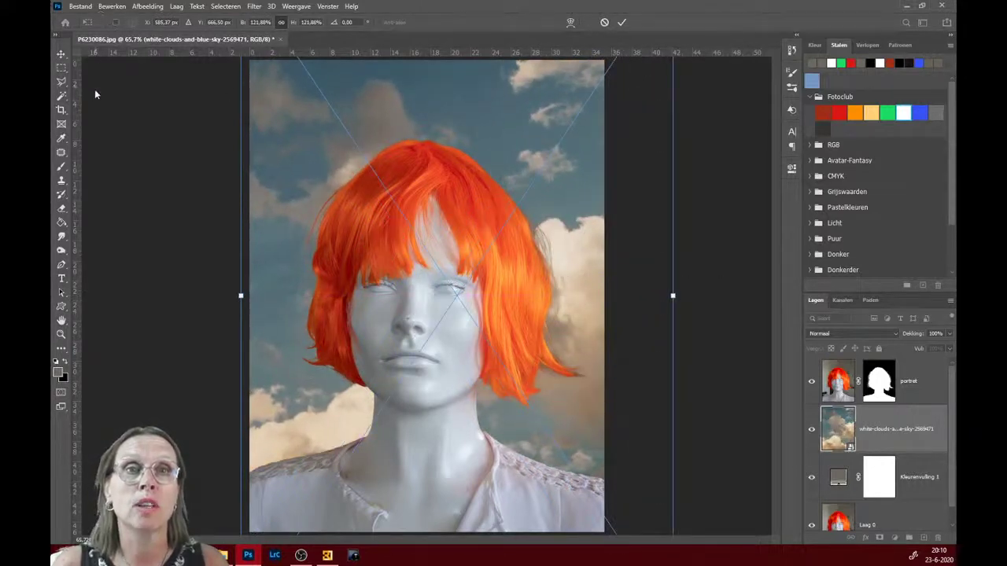
{"action": "key", "text": "Return"}
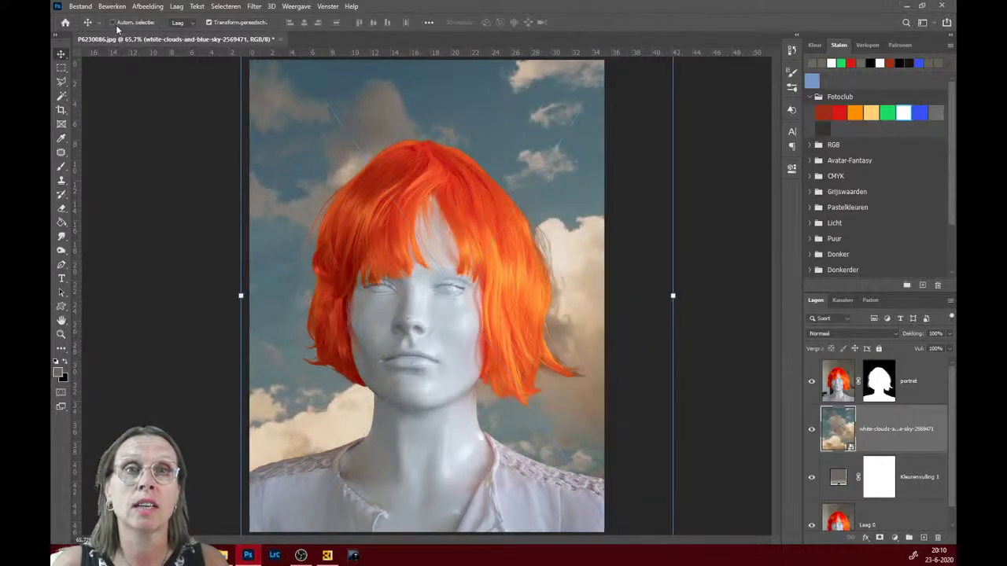
Stretch the clouds slightly further left, nudge them left, and commit at about 125%
{"action": "left_click", "coordinate": [209, 22]}
{"action": "left_click", "coordinate": [209, 22]}
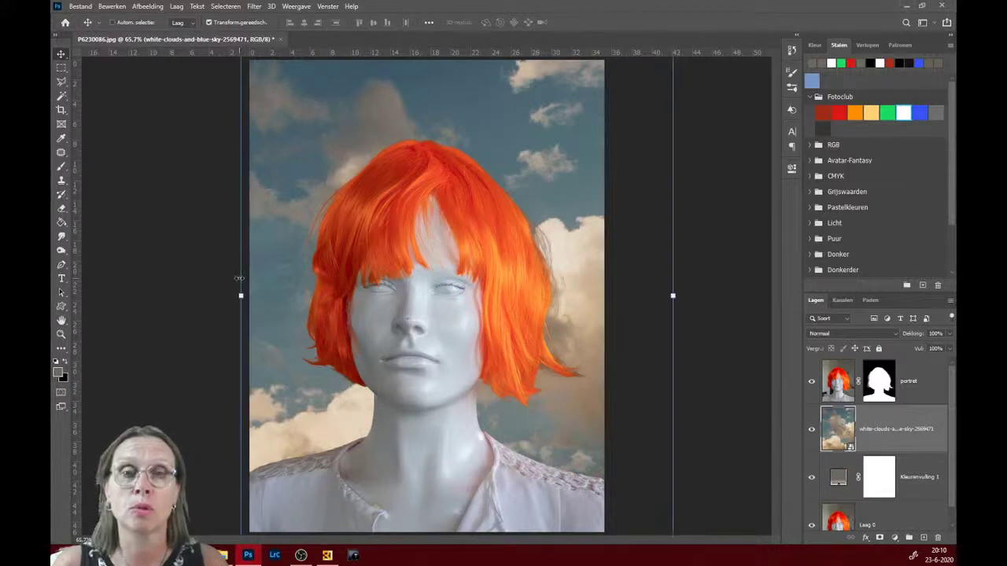
{"action": "left_click_drag", "start_coordinate": [240, 296], "coordinate": [229, 296]}
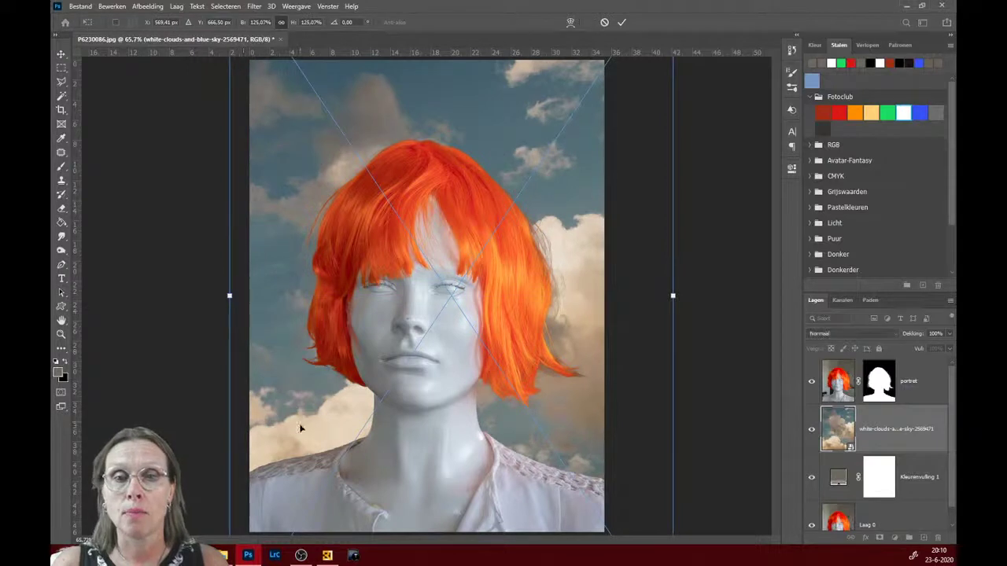
{"action": "left_click_drag", "start_coordinate": [299, 428], "coordinate": [291, 435]}
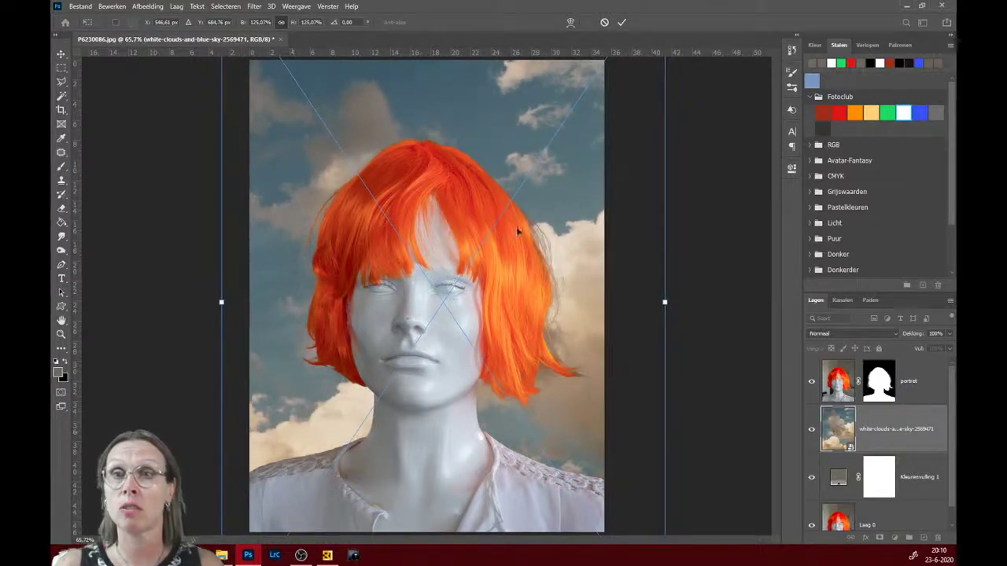
{"action": "left_click", "coordinate": [622, 22]}
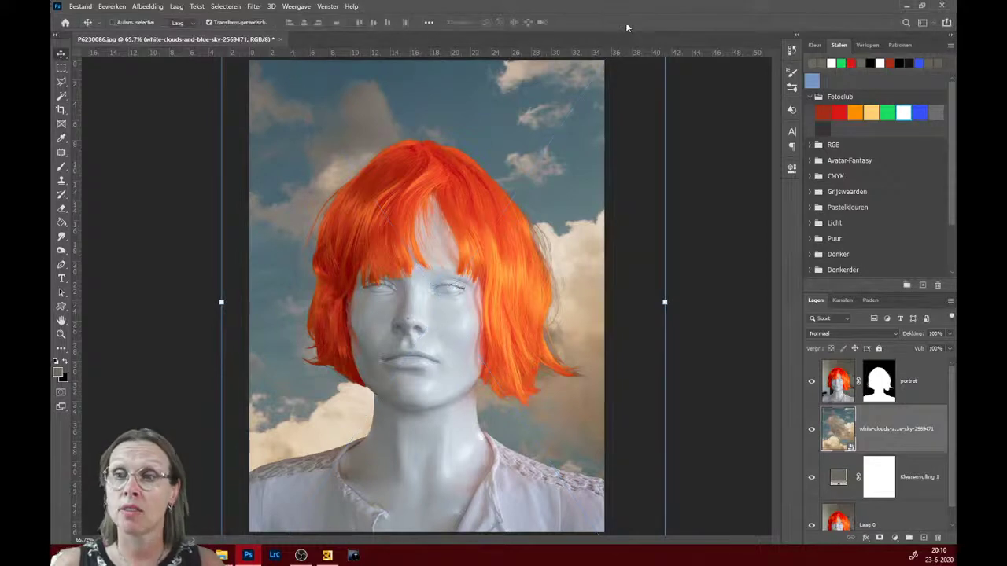
Duplicate the clouds layer and place the 'kopiëren' copy above 'portret'
{"action": "left_click", "coordinate": [814, 383]}
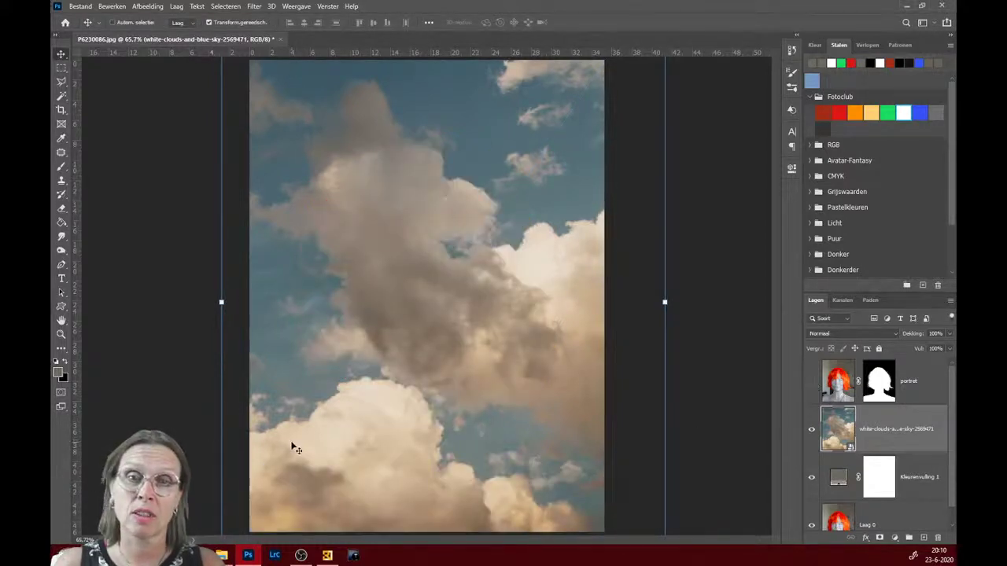
{"action": "left_click", "coordinate": [811, 386]}
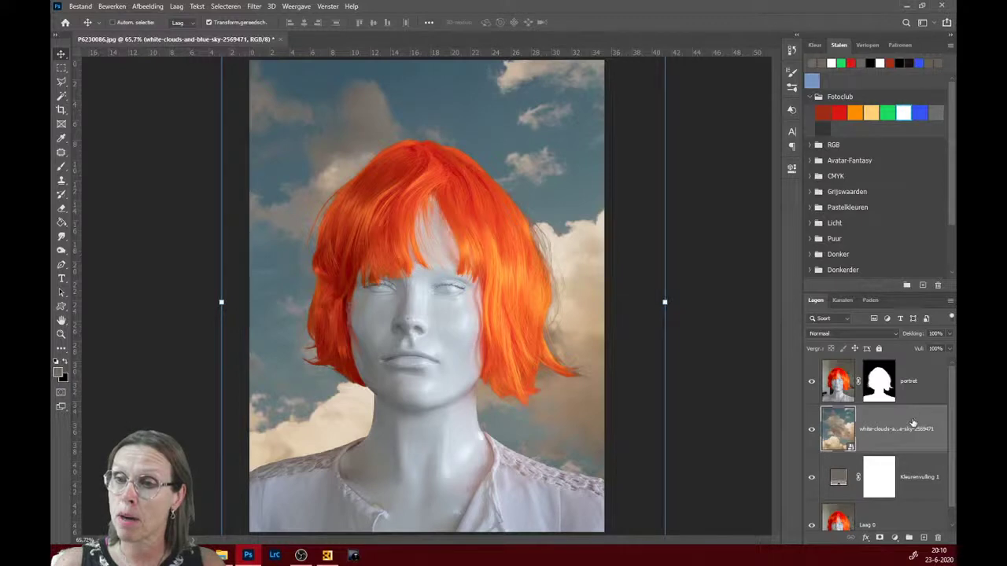
{"action": "left_click_drag", "start_coordinate": [913, 423], "coordinate": [924, 537]}
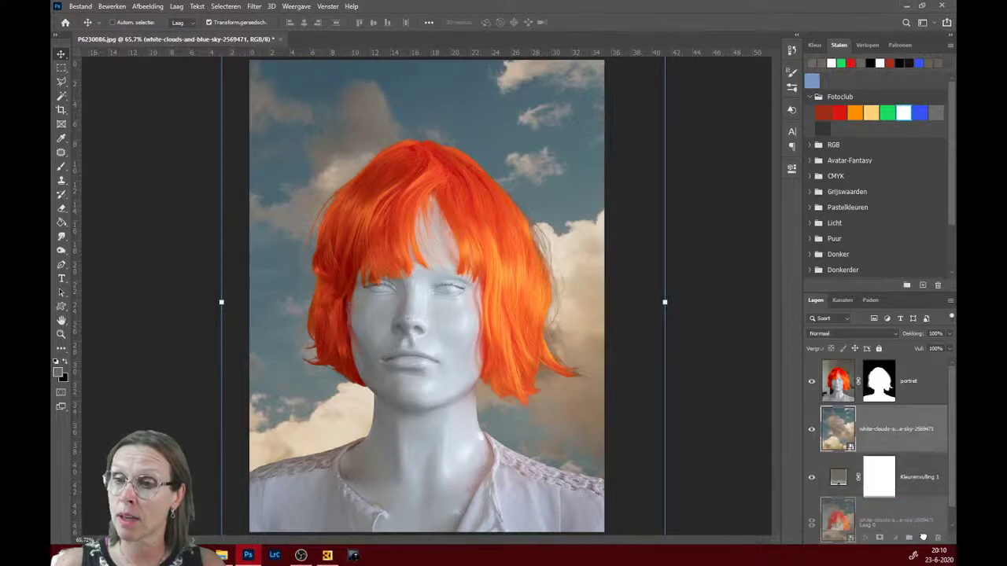
{"action": "left_click_drag", "start_coordinate": [924, 537], "coordinate": [923, 537]}
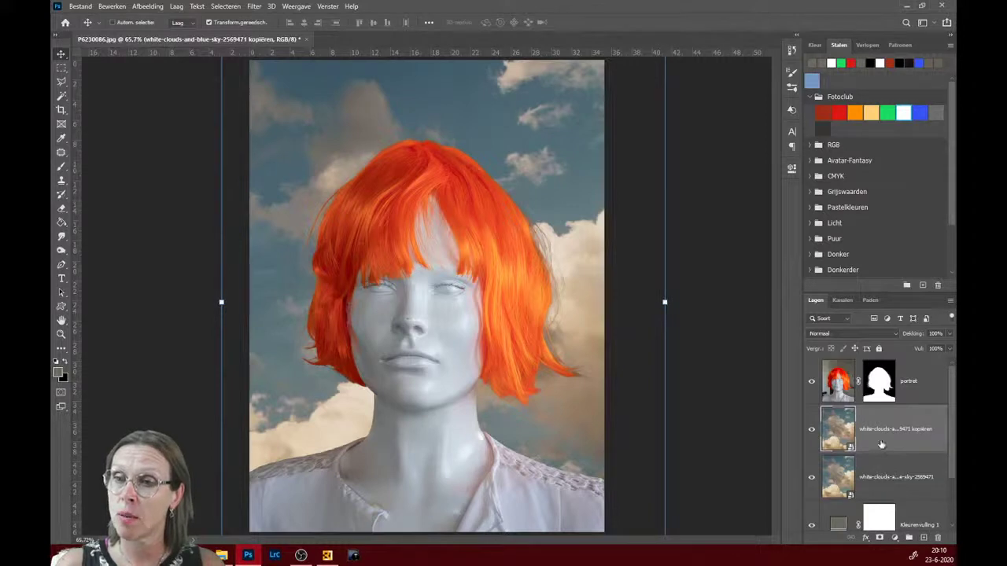
{"action": "left_click_drag", "start_coordinate": [881, 444], "coordinate": [884, 375]}
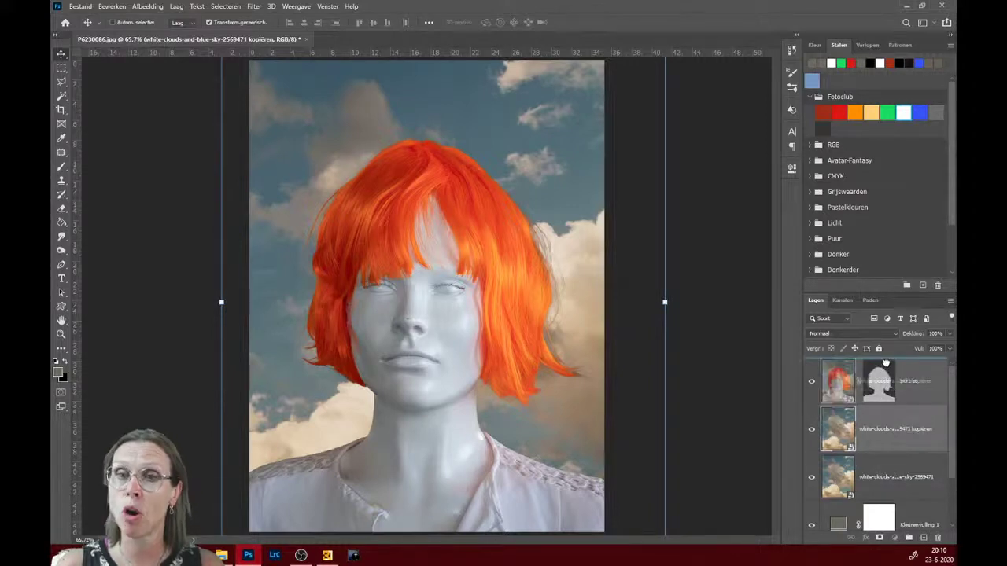
{"action": "left_click_drag", "start_coordinate": [886, 364], "coordinate": [887, 367]}
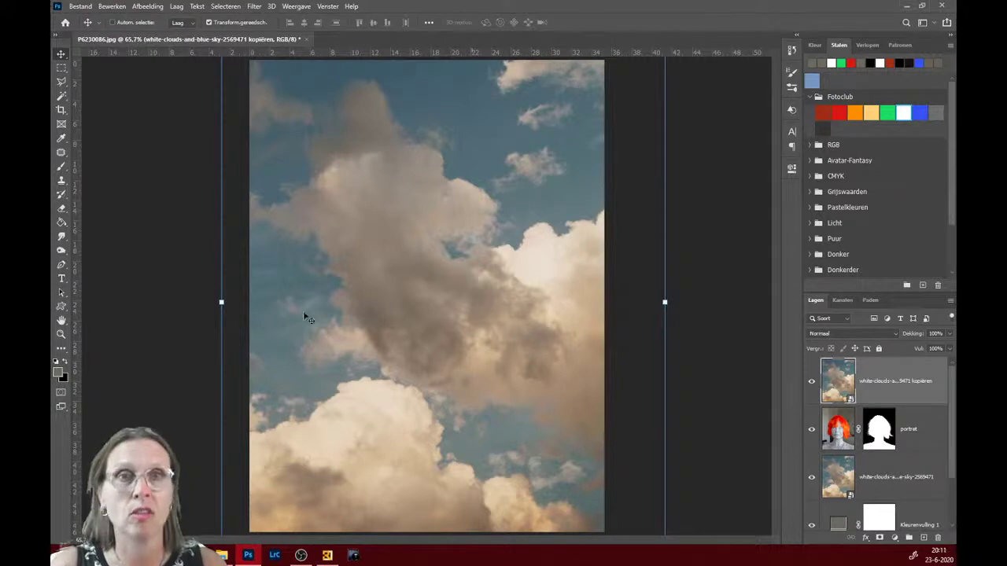
Paint a Quick Selection in add mode over the lower bank of clouds
{"action": "left_click", "coordinate": [62, 98]}
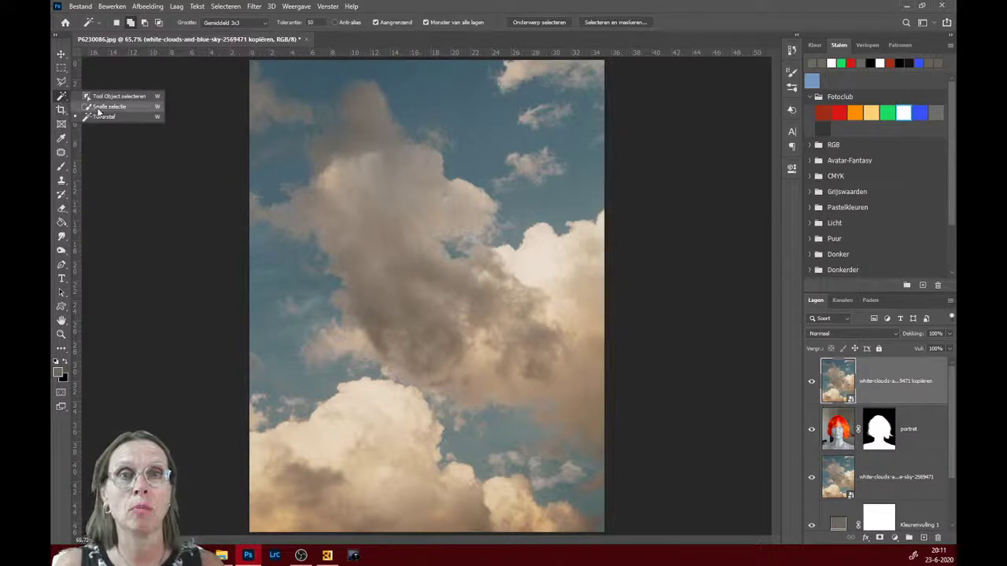
{"action": "left_click", "coordinate": [99, 108]}
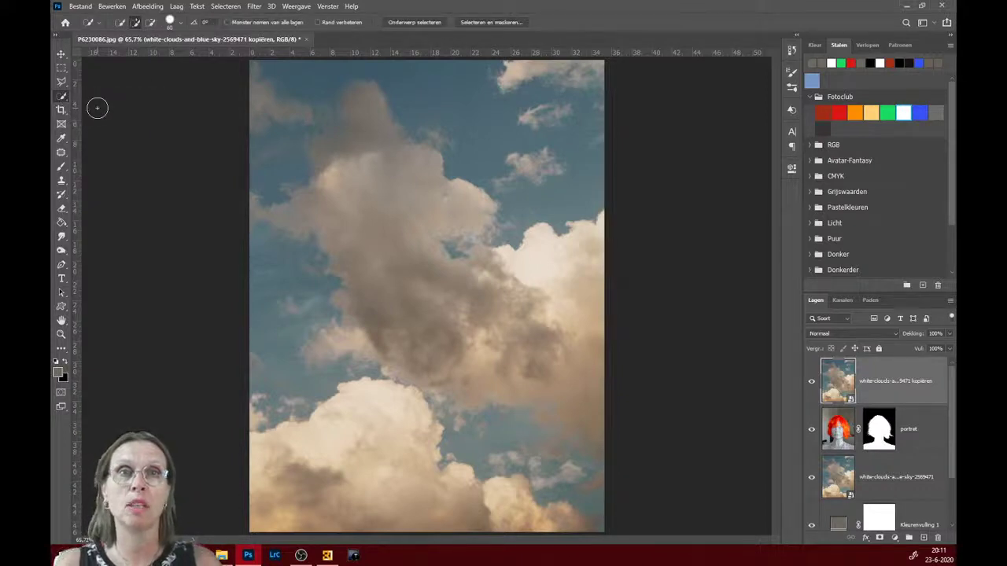
{"action": "left_click", "coordinate": [135, 23]}
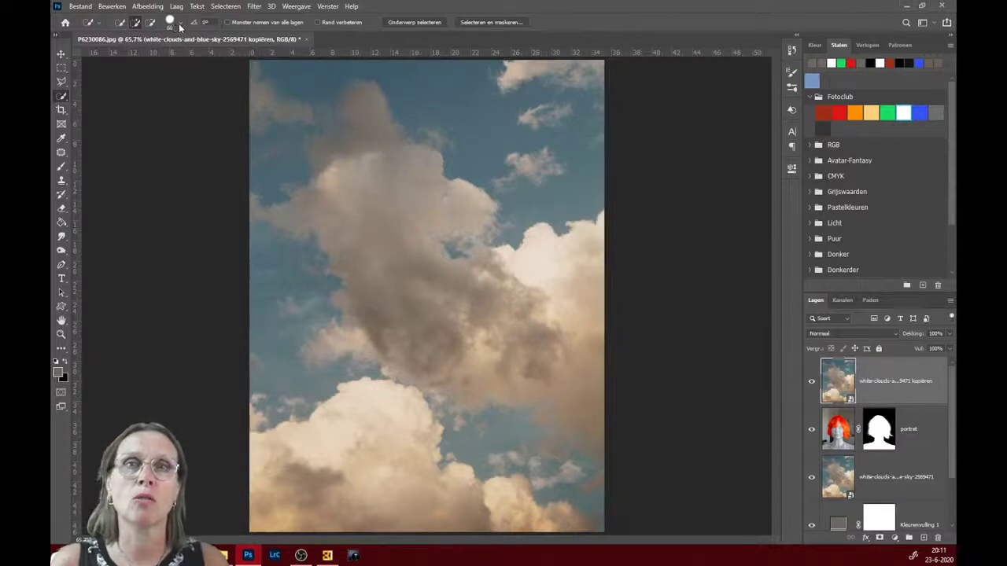
{"action": "left_click", "coordinate": [180, 26]}
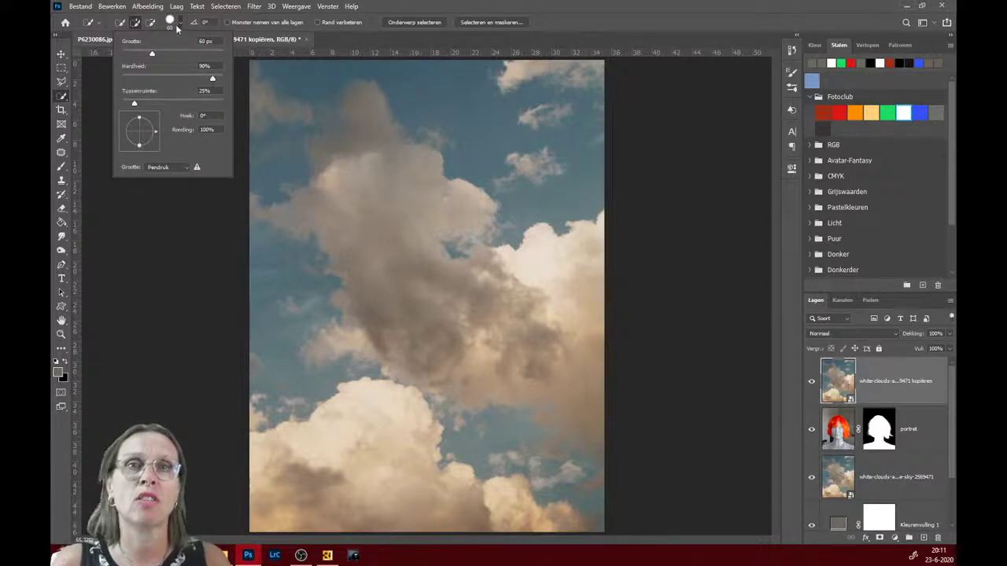
{"action": "left_click", "coordinate": [189, 318]}
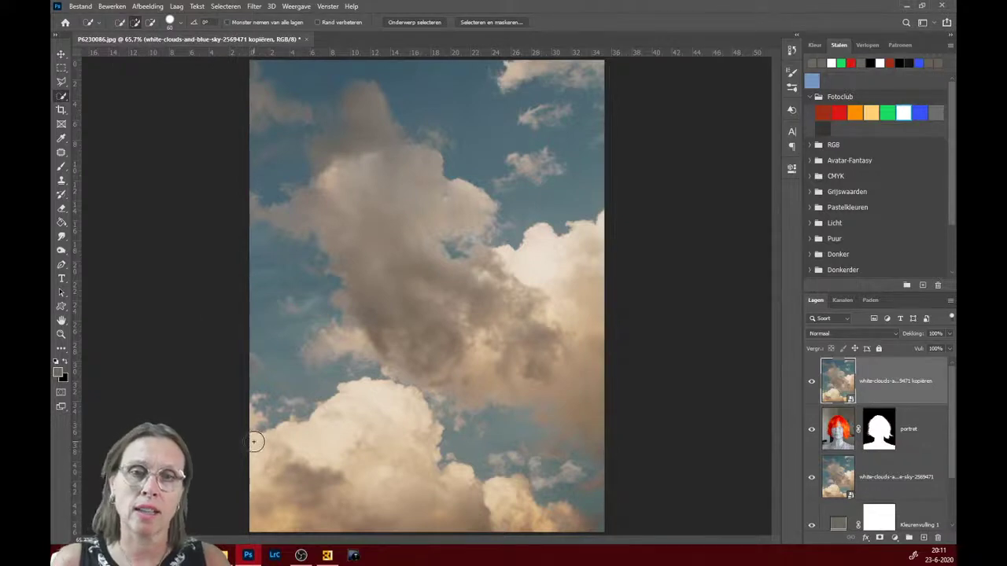
{"action": "mouse_move", "coordinate": [254, 442]}
{"action": "left_mouse_down"}
{"action": "mouse_move", "coordinate": [339, 410]}
{"action": "mouse_move", "coordinate": [416, 496]}
{"action": "mouse_move", "coordinate": [490, 492]}
{"action": "mouse_move", "coordinate": [543, 519]}
{"action": "mouse_move", "coordinate": [567, 521]}
{"action": "mouse_move", "coordinate": [576, 507]}
{"action": "mouse_move", "coordinate": [587, 527]}
{"action": "left_mouse_up"}
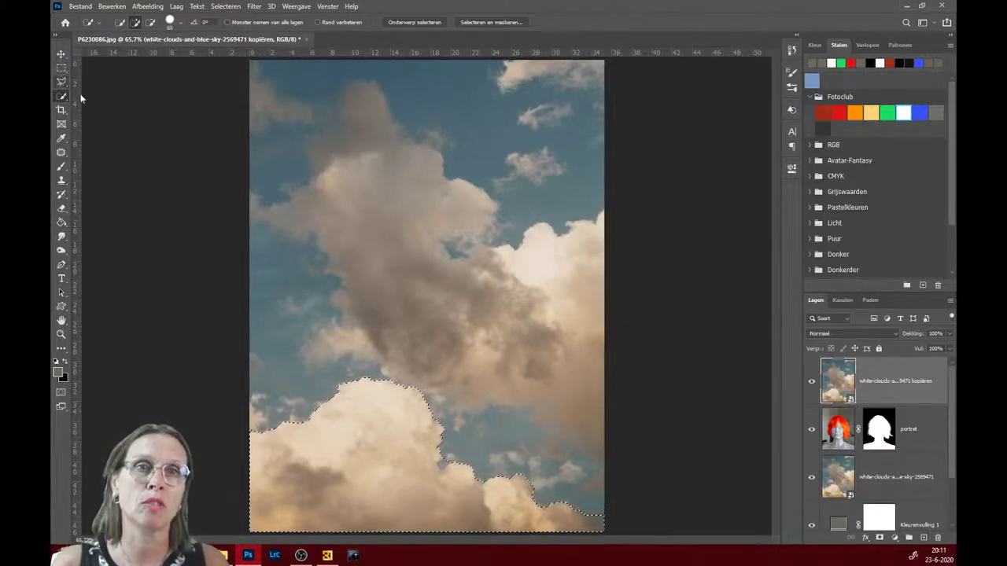
Extend the cloud selection edge with the Lasso tool in add mode
{"action": "left_click", "coordinate": [61, 81]}
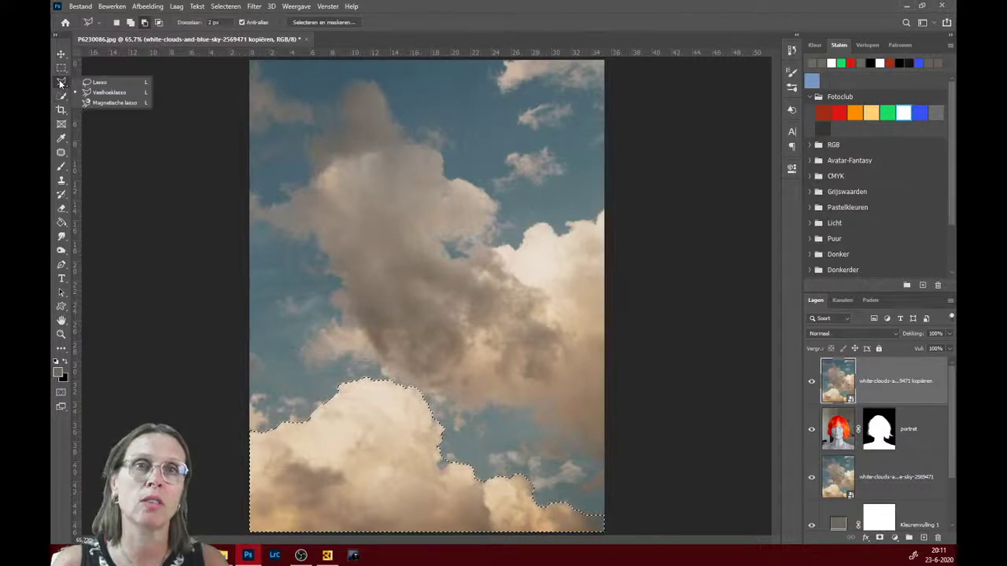
{"action": "left_click", "coordinate": [96, 84]}
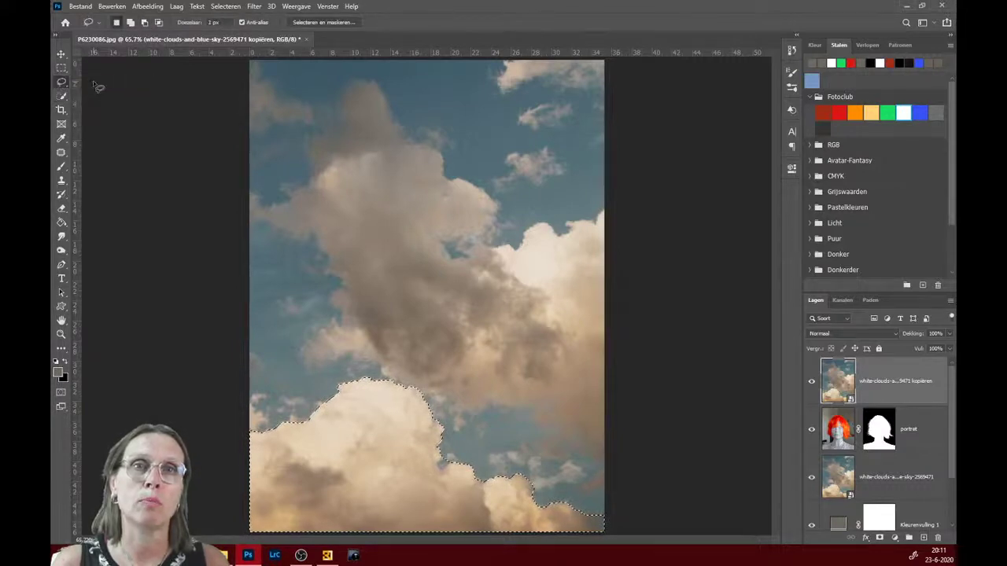
{"action": "left_click", "coordinate": [130, 23]}
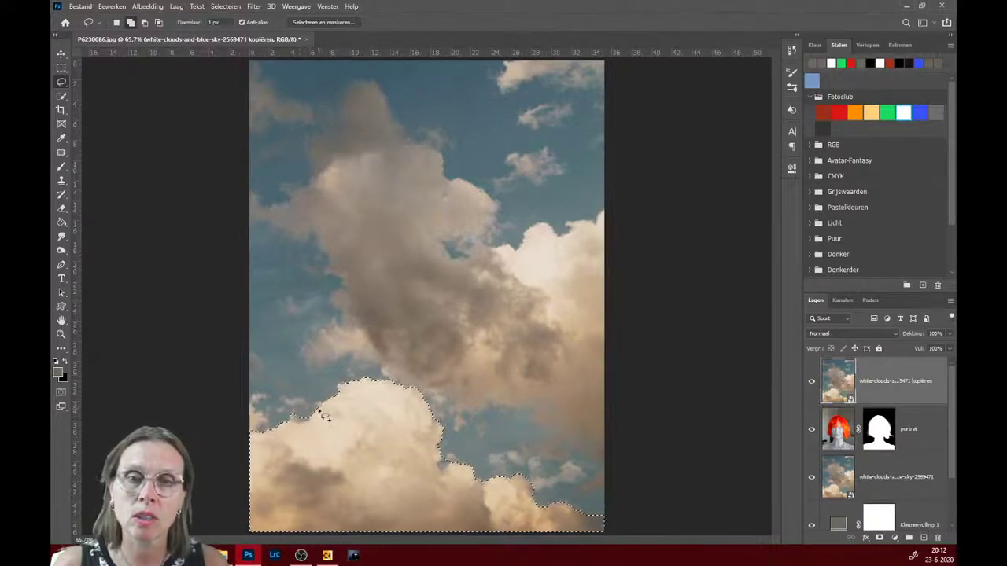
{"action": "left_click_drag", "start_coordinate": [319, 405], "coordinate": [337, 404]}
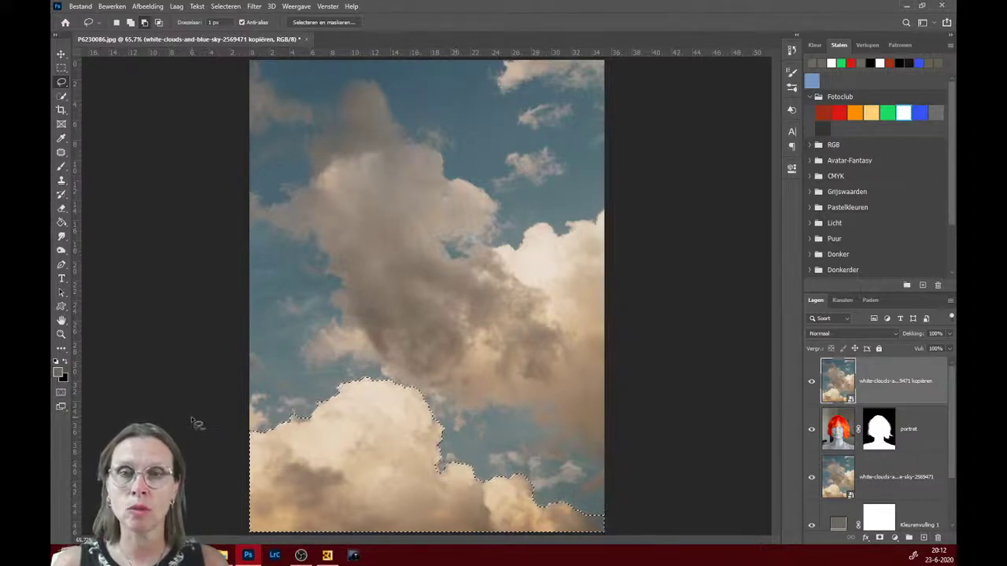
In Select and Mask, use Overlay view at 44% opacity
{"action": "left_click", "coordinate": [319, 23]}
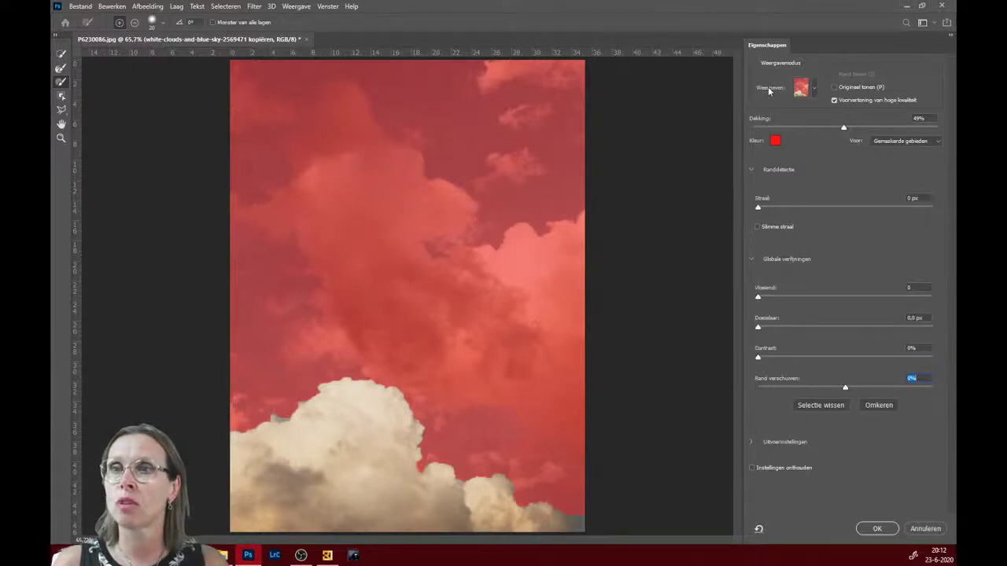
{"action": "left_click", "coordinate": [815, 88]}
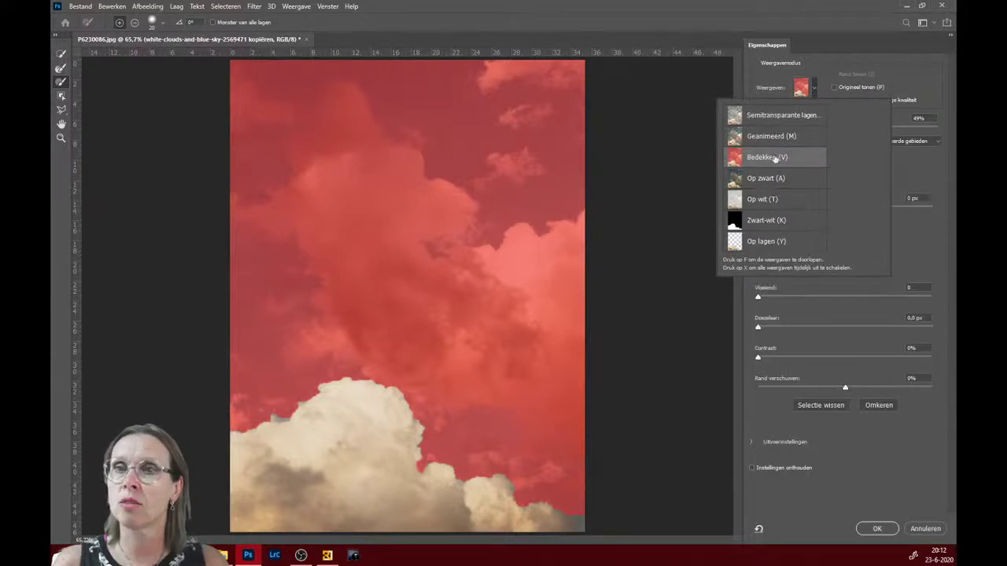
{"action": "left_click", "coordinate": [910, 184]}
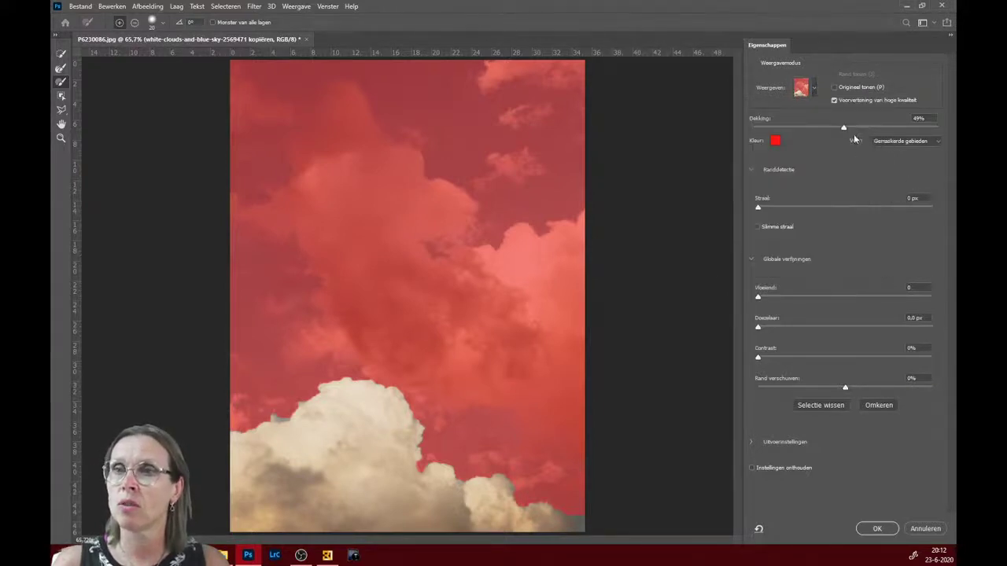
{"action": "left_click_drag", "start_coordinate": [843, 128], "coordinate": [866, 132]}
{"action": "left_click_drag", "start_coordinate": [876, 129], "coordinate": [834, 128]}
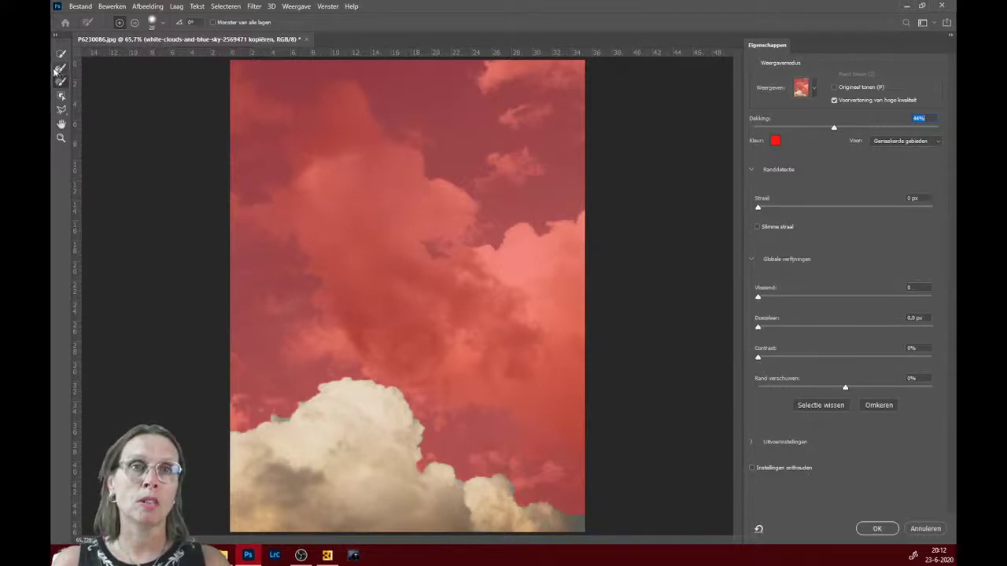
Brush the puffy cloud edge with the Refine Edge Brush and apply the selection
{"action": "left_click", "coordinate": [59, 69]}
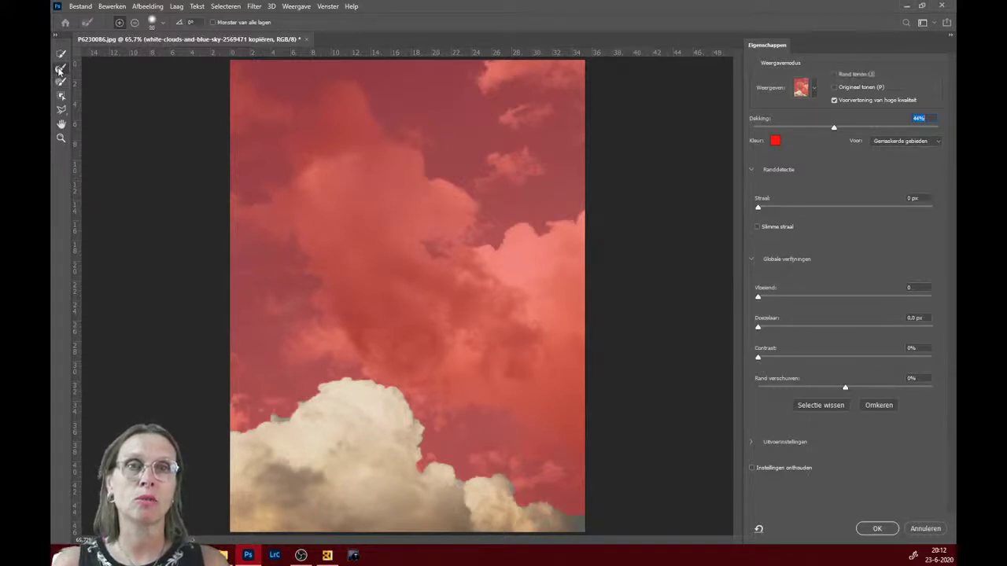
{"action": "left_click", "coordinate": [59, 69]}
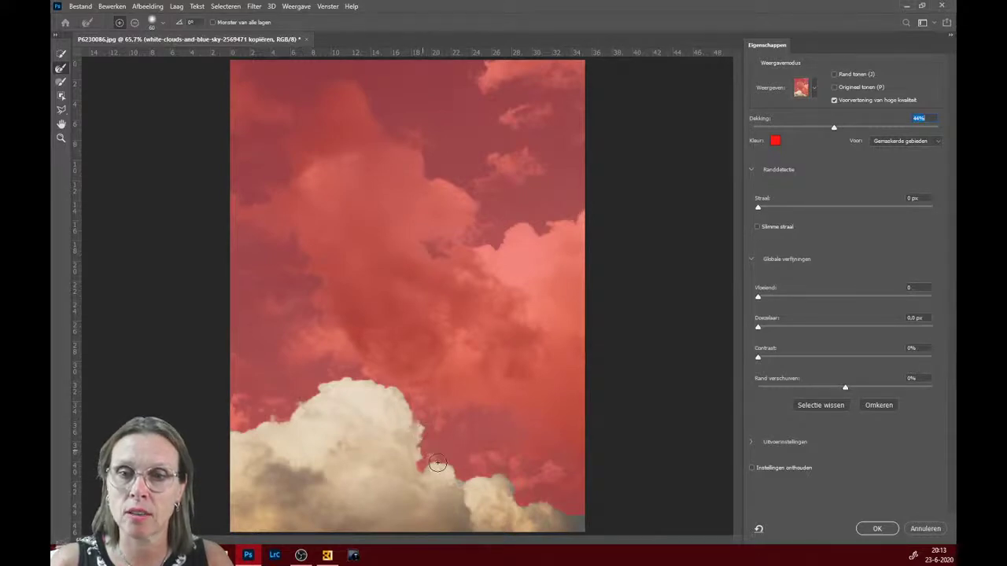
{"action": "mouse_move", "coordinate": [441, 466]}
{"action": "left_mouse_down"}
{"action": "mouse_move", "coordinate": [464, 482]}
{"action": "mouse_move", "coordinate": [513, 490]}
{"action": "left_mouse_up"}
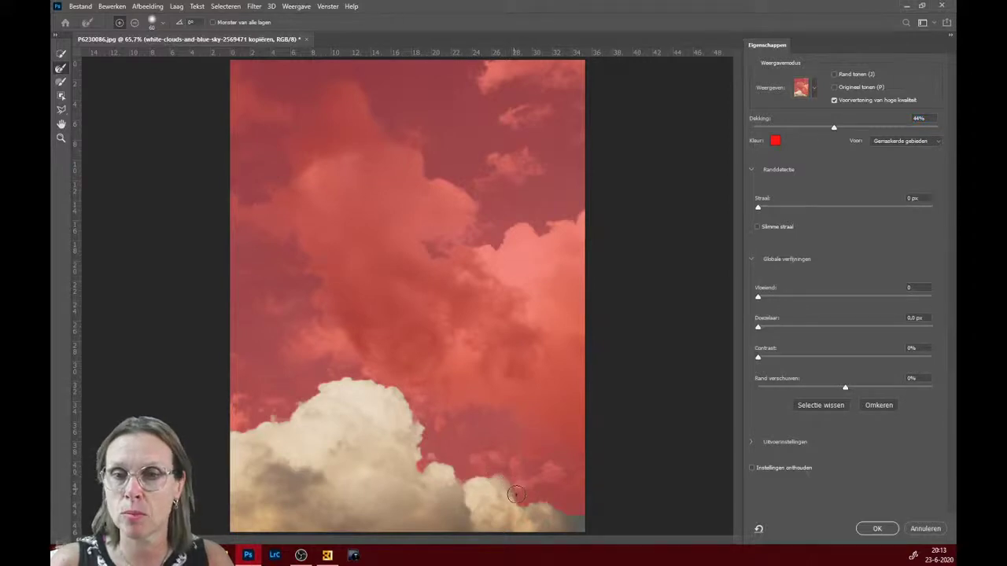
{"action": "left_click_drag", "start_coordinate": [513, 489], "coordinate": [581, 530]}
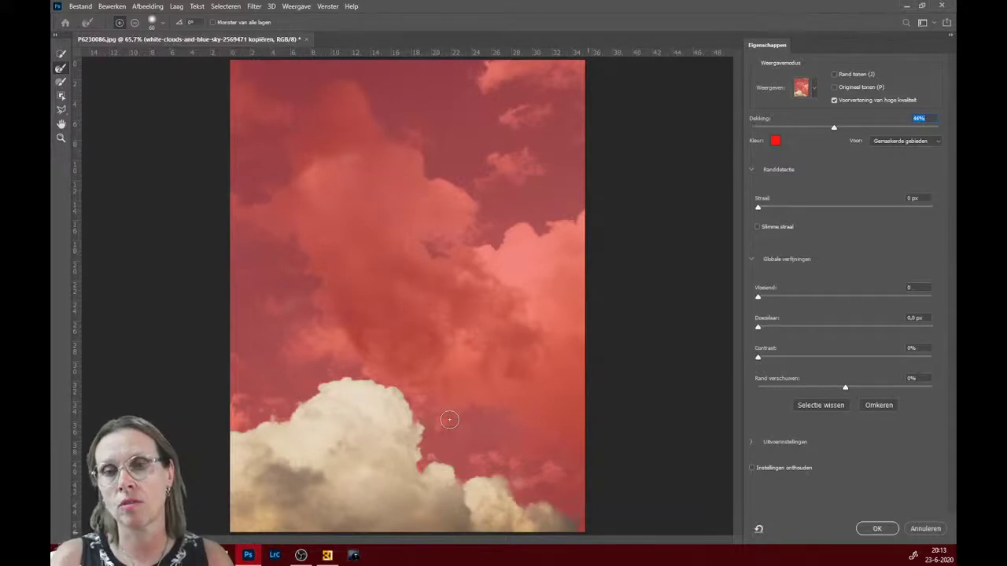
{"action": "left_click", "coordinate": [880, 531]}
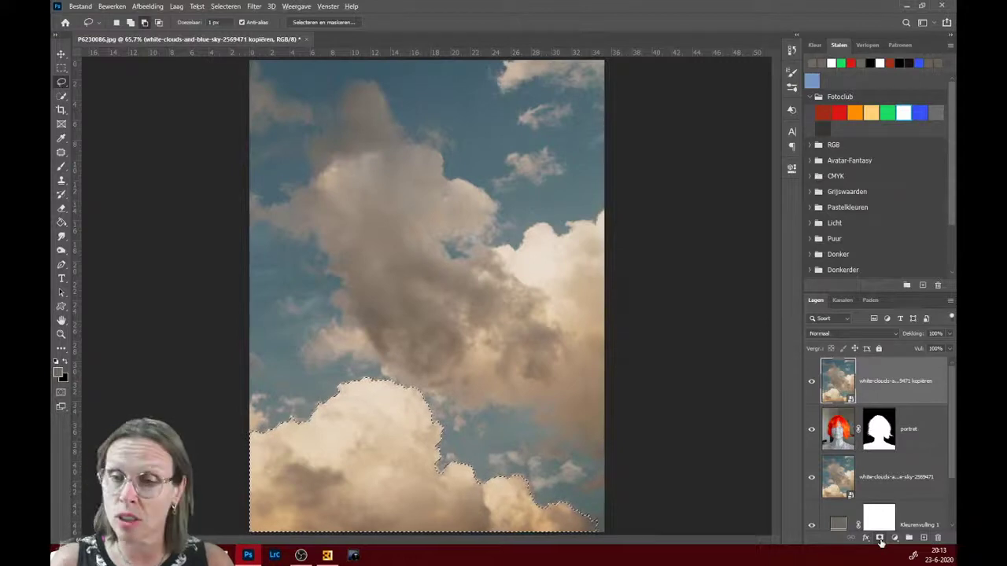
Add a Ctrl+I-inverted layer mask to the top clouds copy, then select the original clouds layer
{"action": "left_click", "coordinate": [879, 539]}
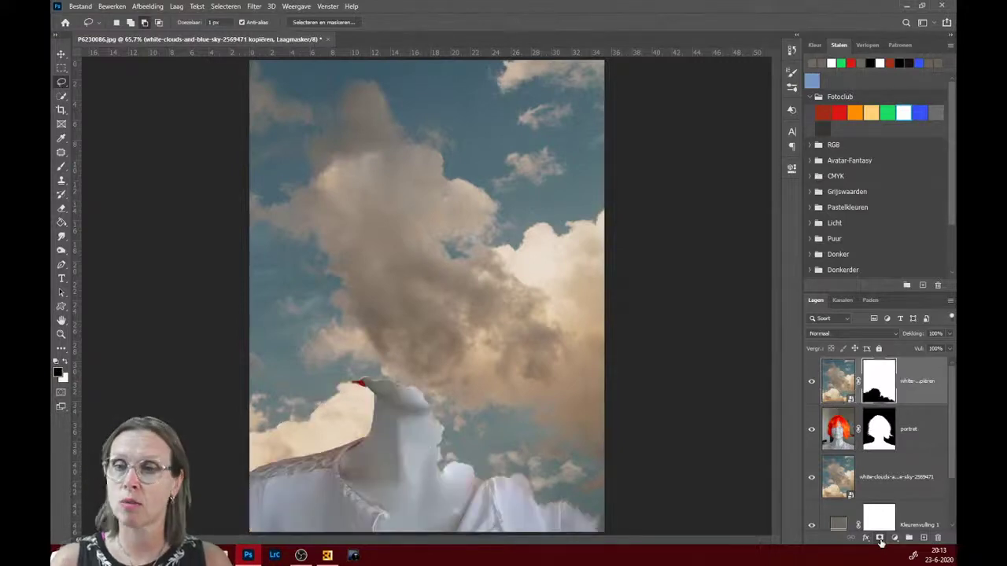
{"action": "key", "text": "ctrl+i"}
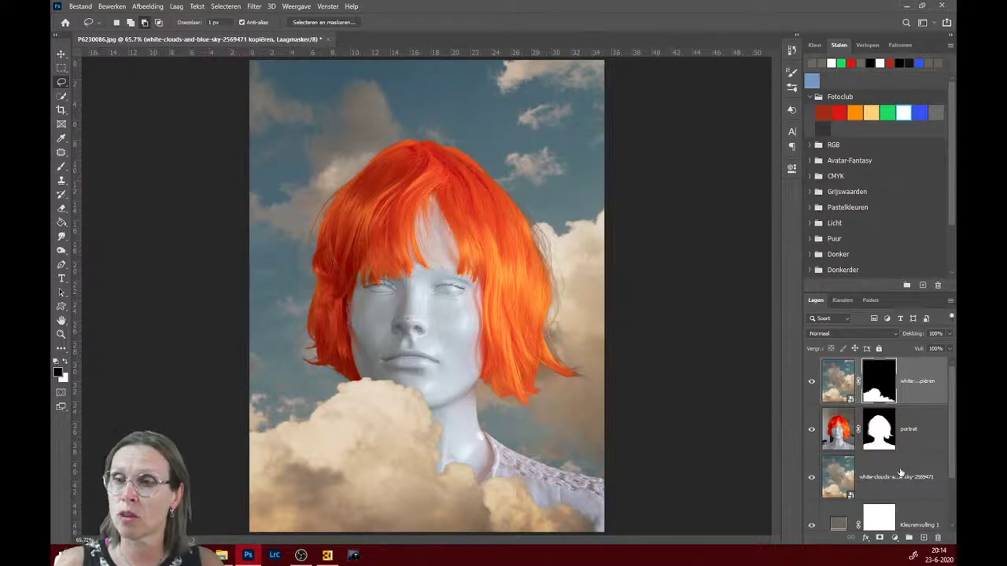
{"action": "left_click", "coordinate": [901, 472]}
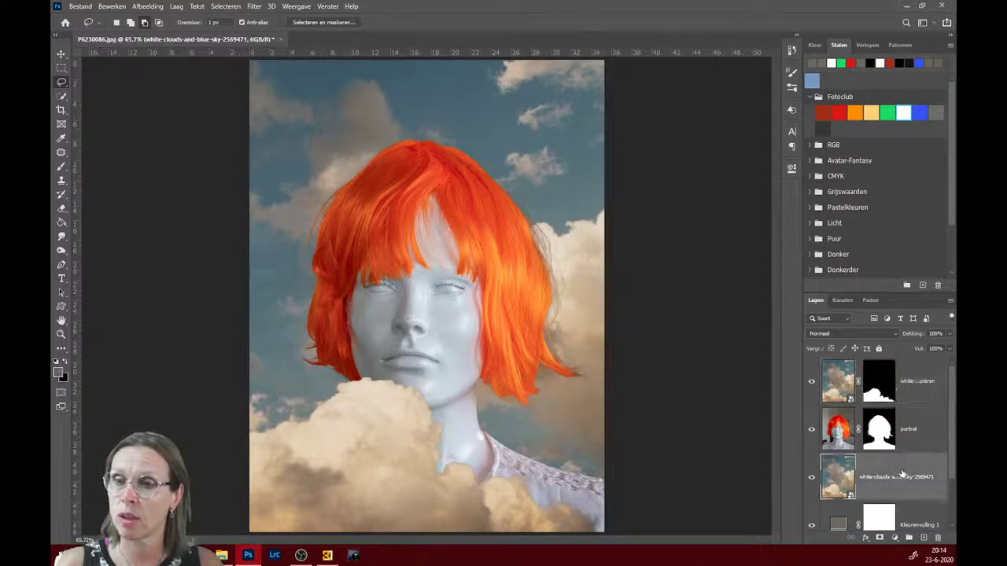
Add empty layer 'Laag 1' above the original clouds, set white foreground, and pick the Brush tool
{"action": "left_click", "coordinate": [925, 538]}
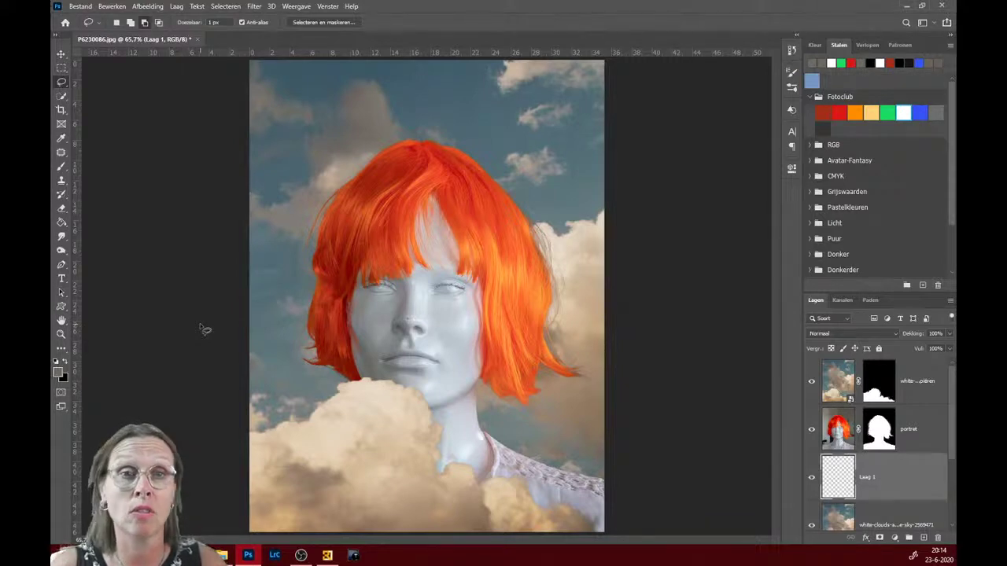
{"action": "left_click", "coordinate": [56, 361]}
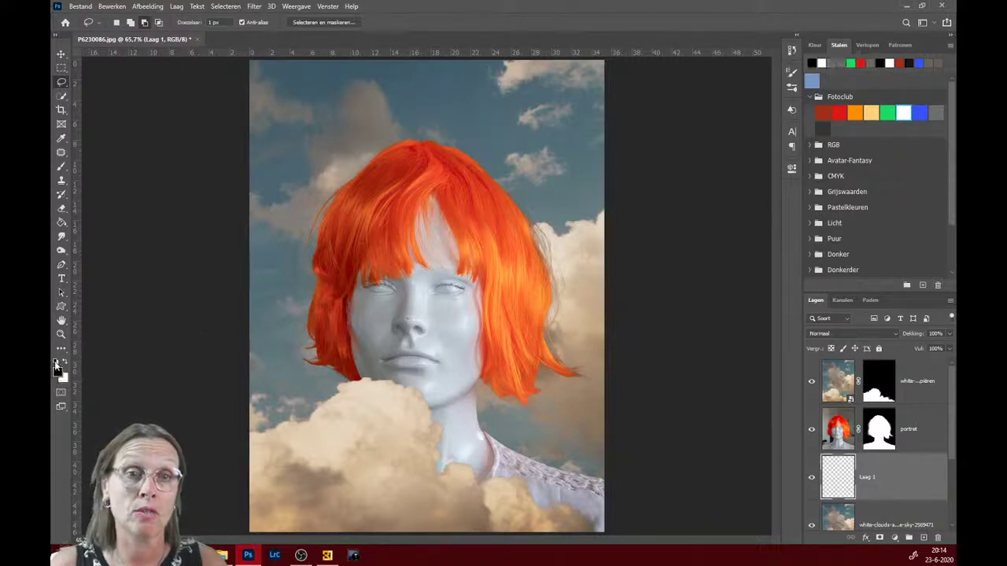
{"action": "left_click", "coordinate": [66, 360]}
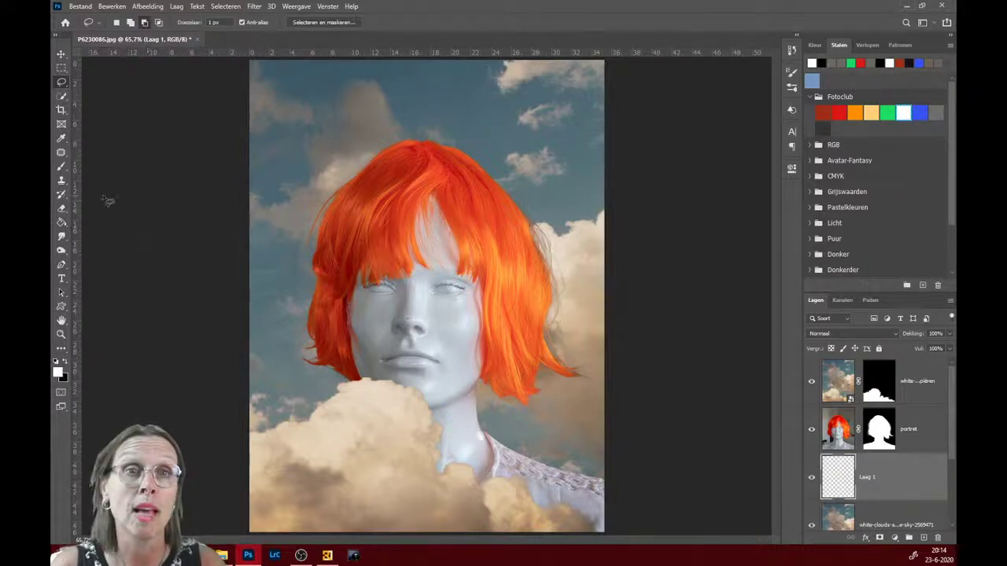
{"action": "left_click", "coordinate": [62, 167]}
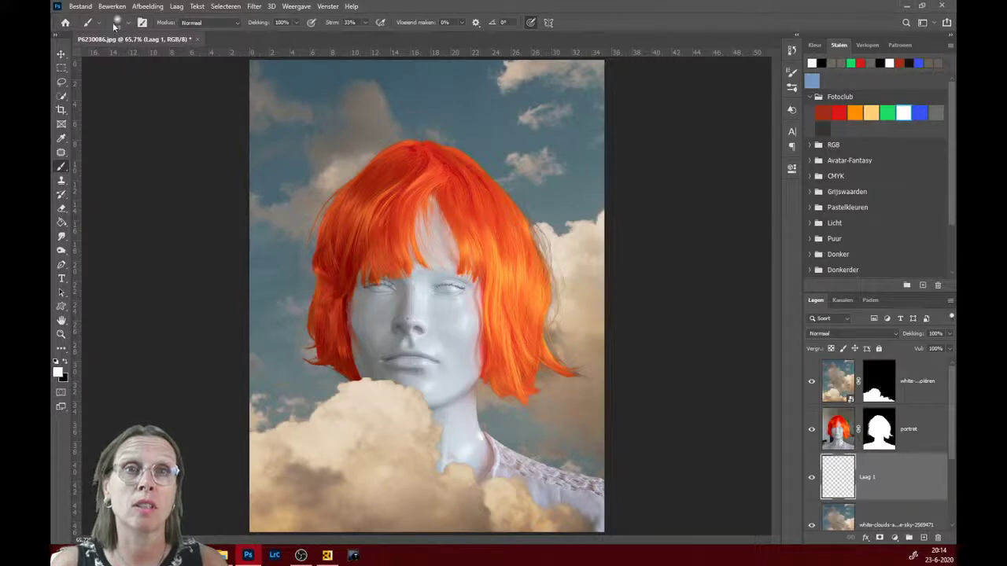
Import the maan.abr brush set and pick the 900 px moon brush preset
{"action": "left_click", "coordinate": [129, 23]}
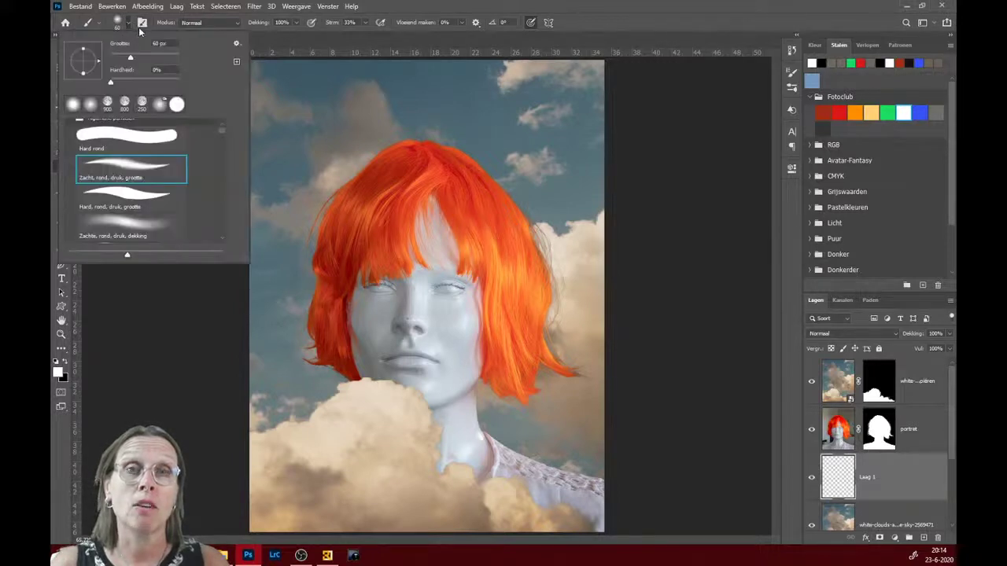
{"action": "left_click", "coordinate": [236, 44]}
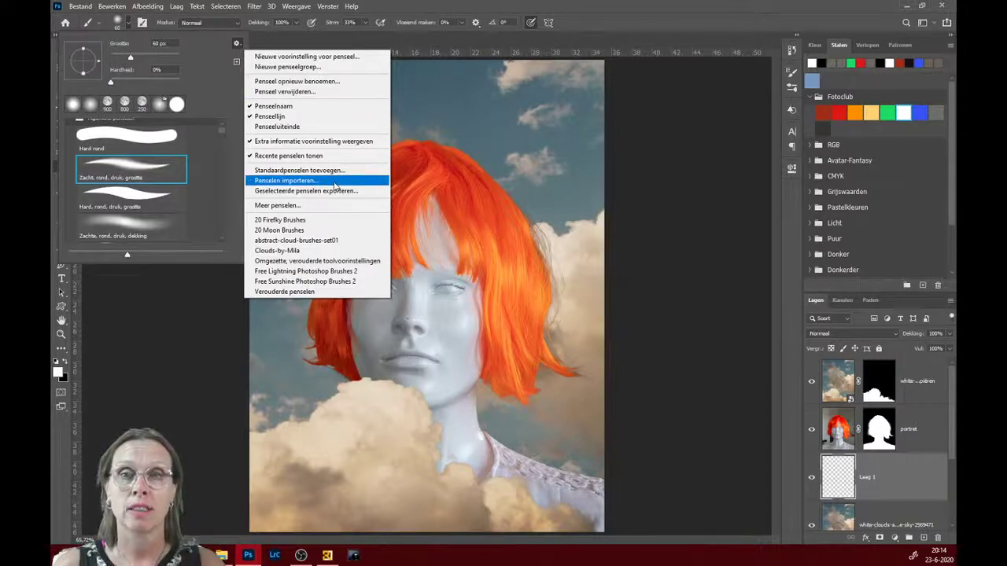
{"action": "left_click", "coordinate": [335, 185]}
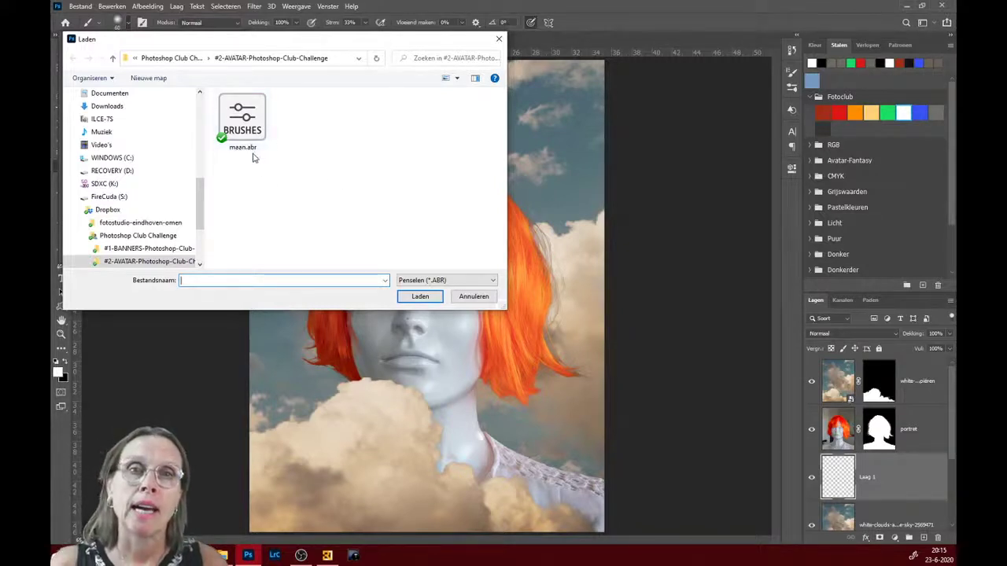
{"action": "mouse_move", "coordinate": [244, 148]}
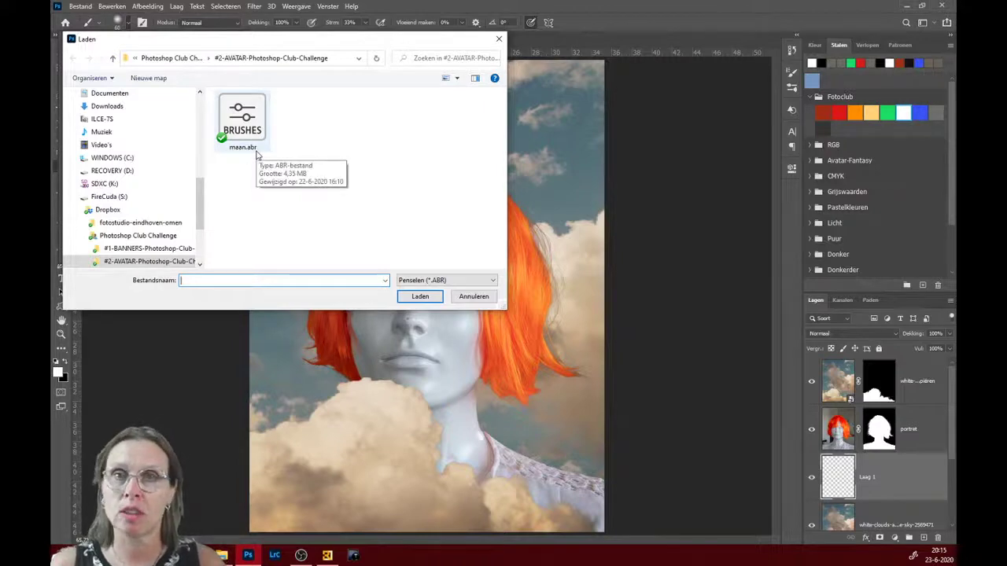
{"action": "left_click", "coordinate": [256, 153]}
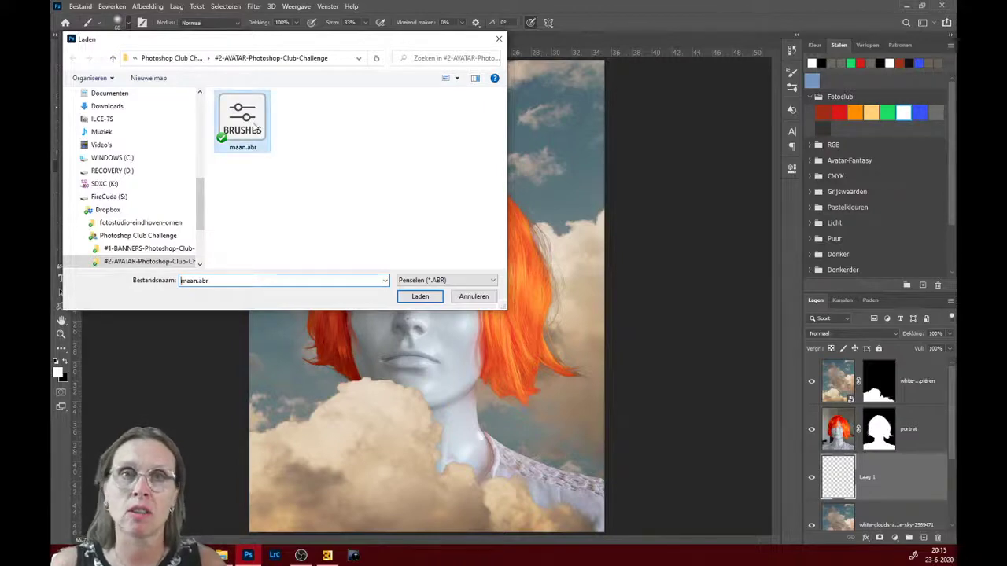
{"action": "left_click", "coordinate": [425, 300]}
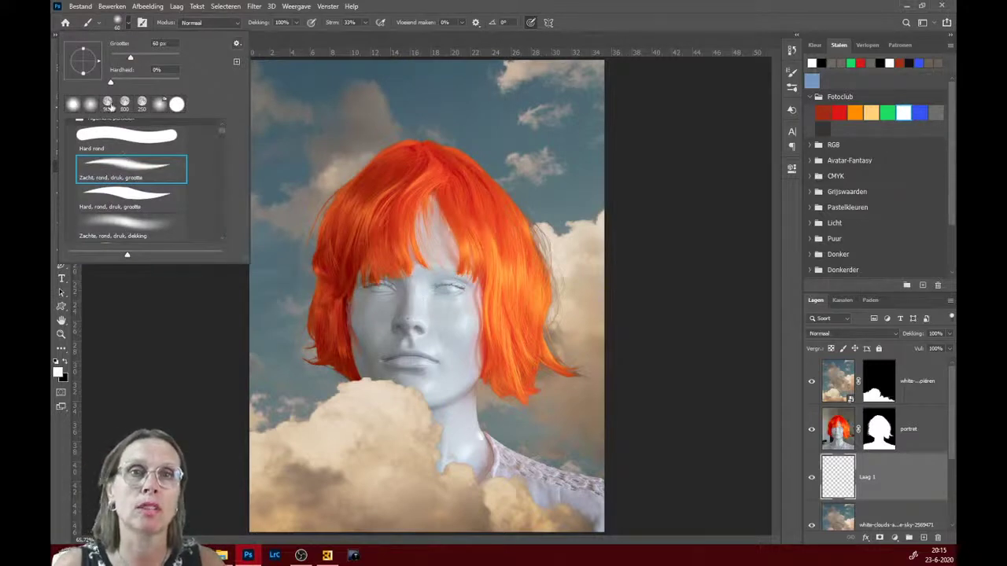
{"action": "left_click", "coordinate": [108, 104]}
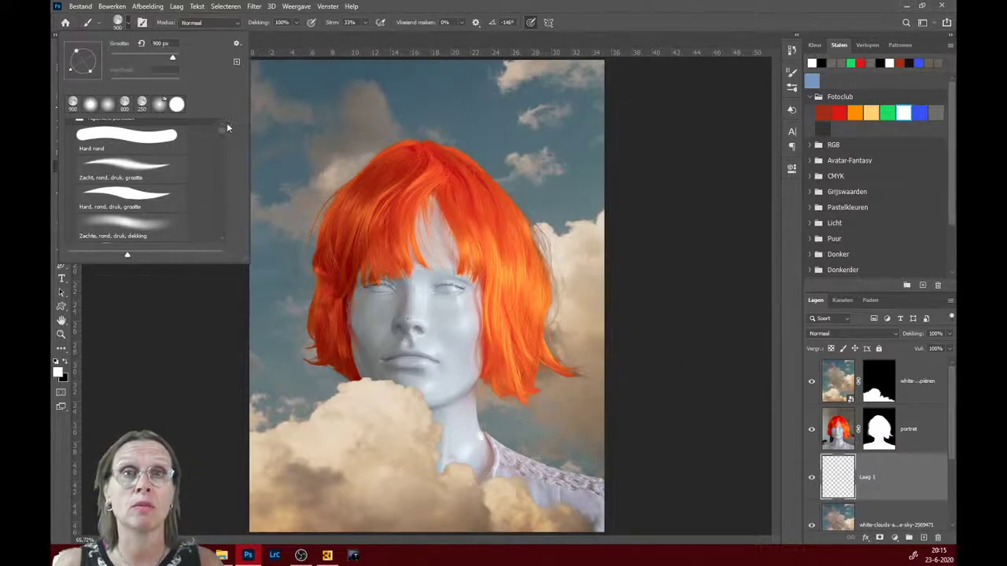
{"action": "left_click", "coordinate": [641, 22]}
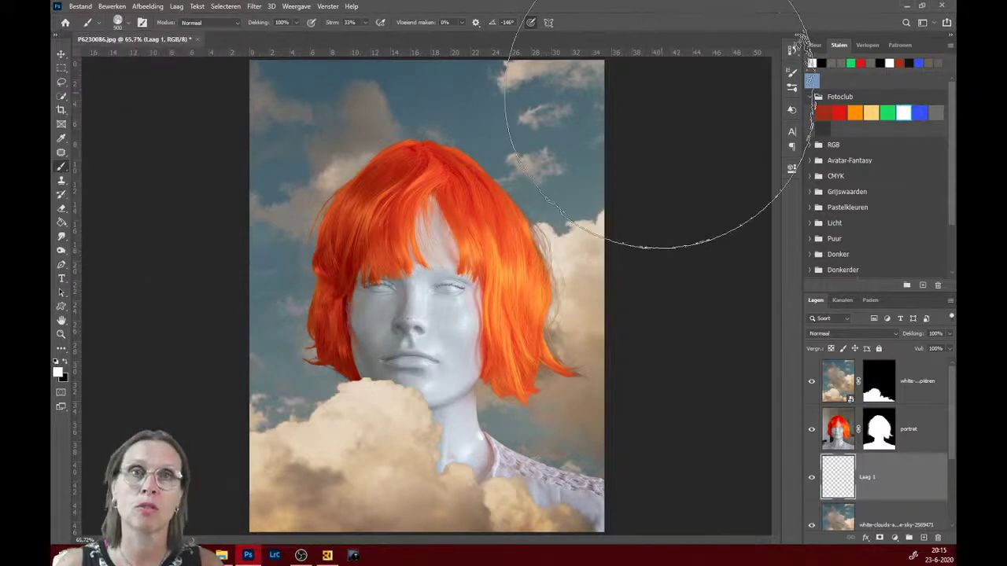
Shrink the moon brush, adjust flow, and stamp a moon in the upper-right sky
{"action": "key", "text": "bracketleft"}
{"action": "key", "text": "bracketleft"}
{"action": "key", "text": "bracketleft"}
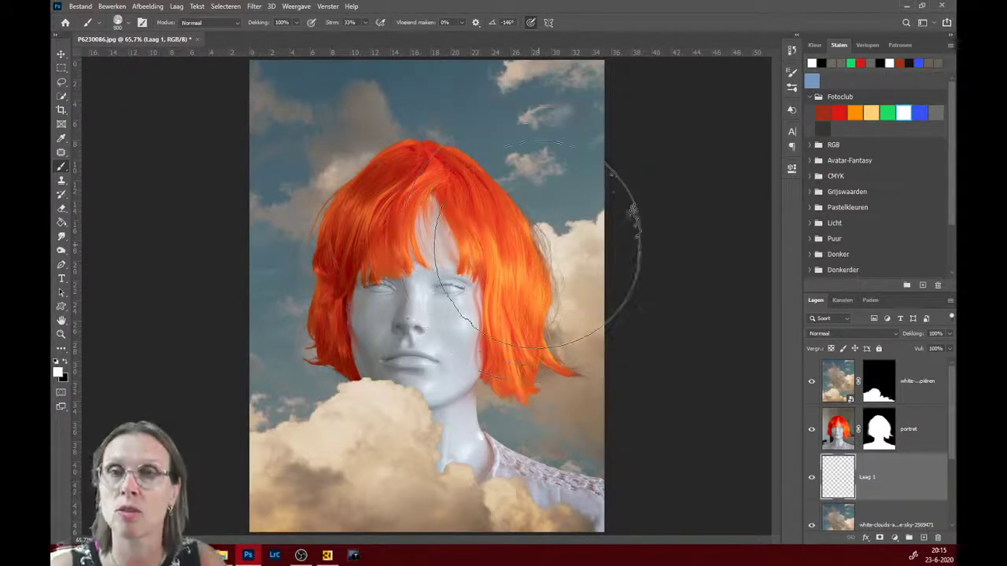
{"action": "key", "text": "bracketleft"}
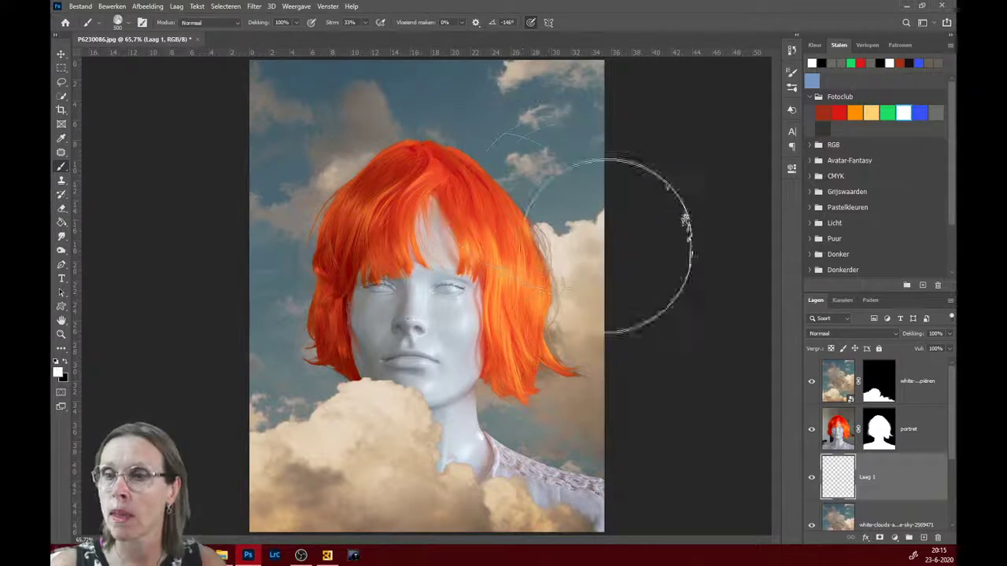
{"action": "key", "text": "bracketleft"}
{"action": "key", "text": "bracketleft"}
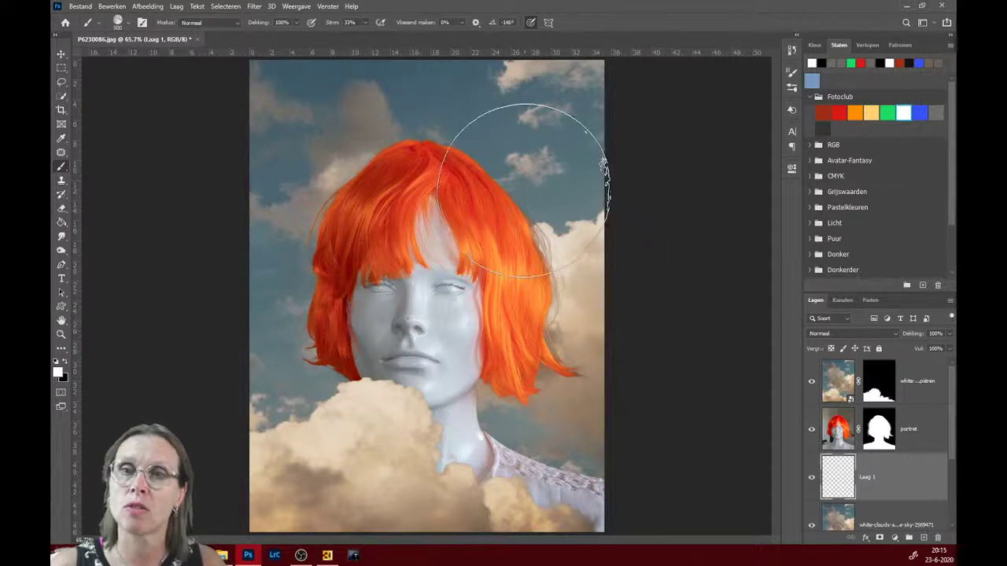
{"action": "left_click", "coordinate": [364, 25]}
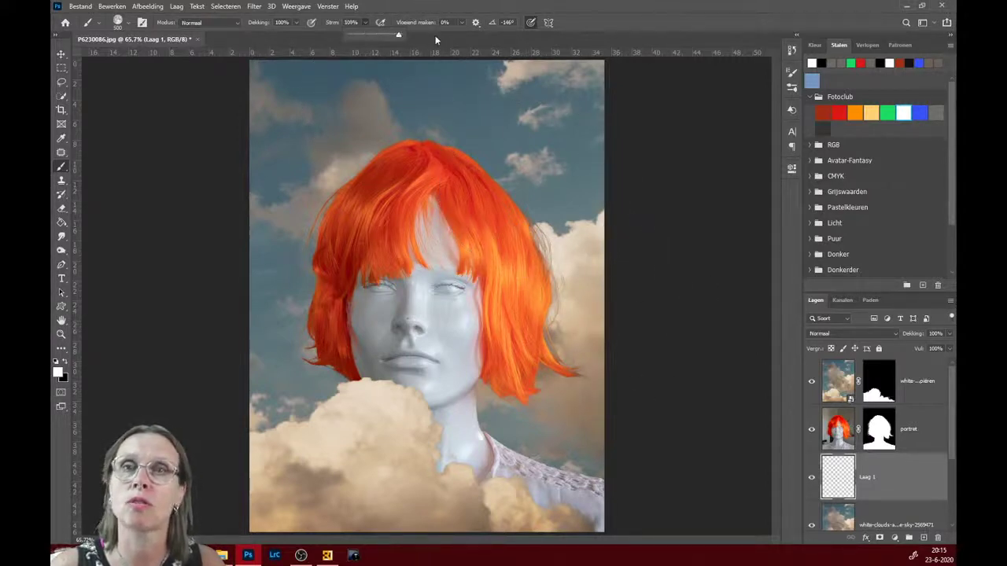
{"action": "left_click", "coordinate": [541, 177]}
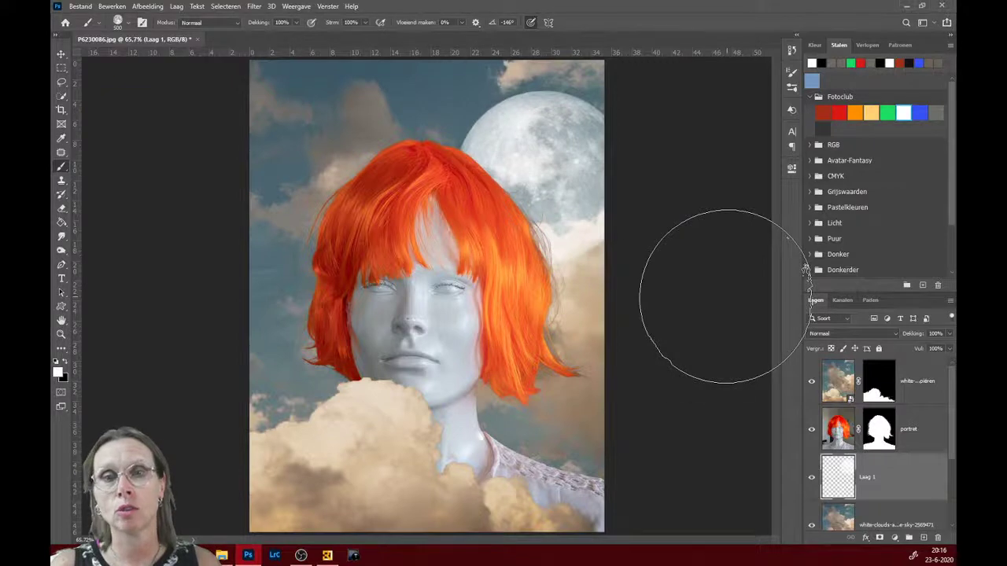
Stamp a small moon beside the lower-left hair and a large one top-left
{"action": "key", "text": "bracketleft"}
{"action": "key", "text": "bracketleft"}
{"action": "key", "text": "bracketleft"}
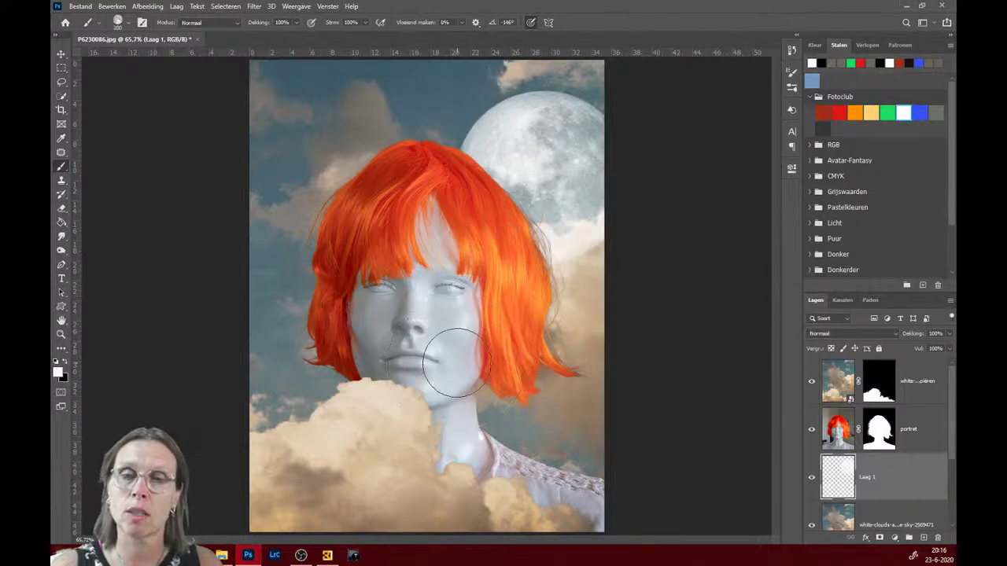
{"action": "left_click", "coordinate": [316, 388]}
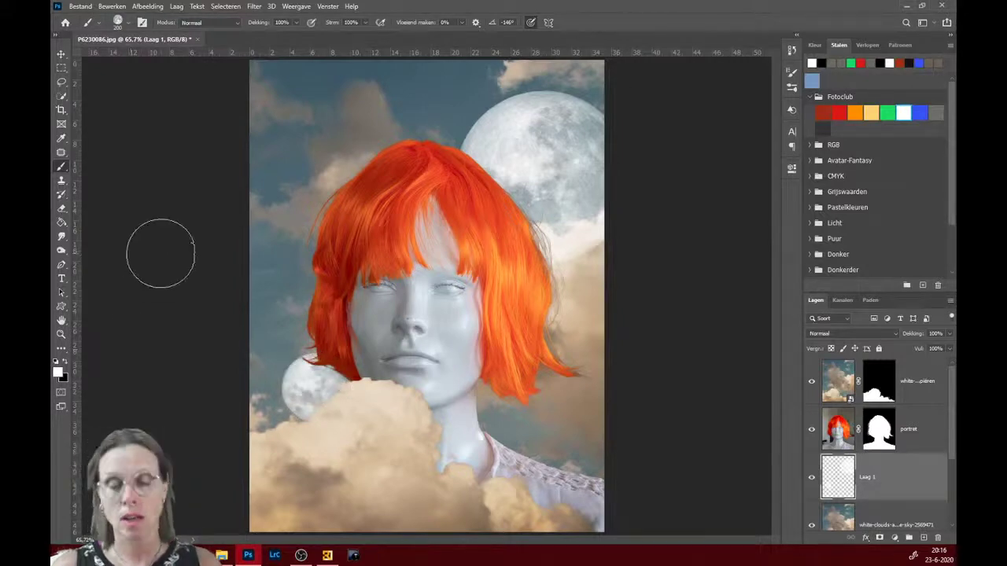
{"action": "key", "text": "bracketright"}
{"action": "key", "text": "bracketright"}
{"action": "key", "text": "bracketright"}
{"action": "key", "text": "bracketright"}
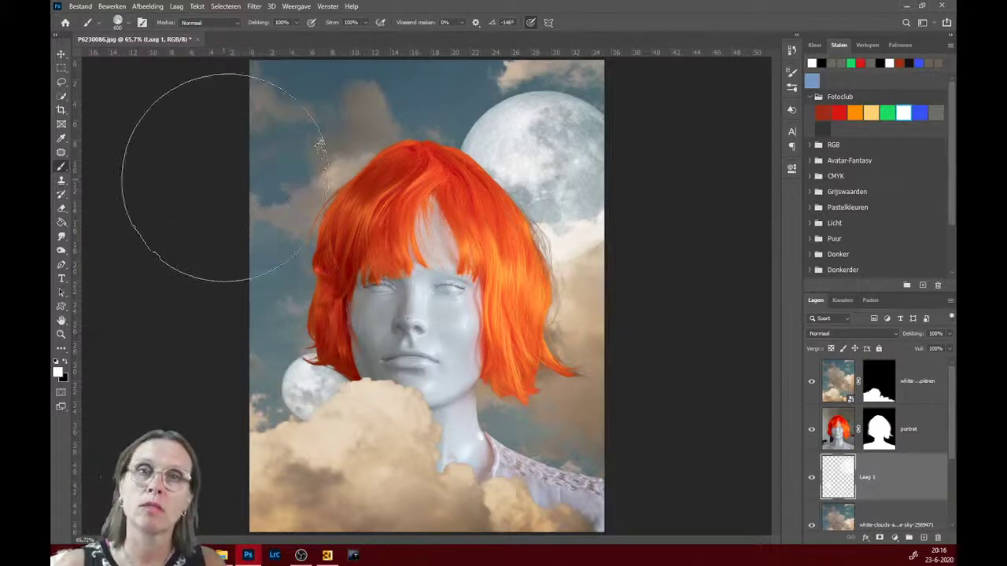
{"action": "key", "text": "bracketright"}
{"action": "key", "text": "bracketright"}
{"action": "key", "text": "bracketright"}
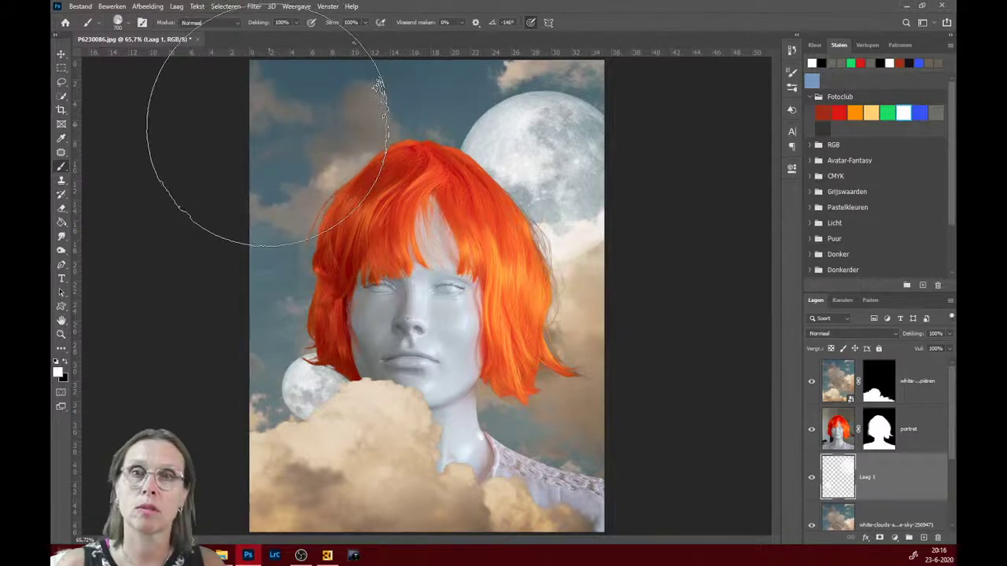
{"action": "left_click", "coordinate": [267, 125]}
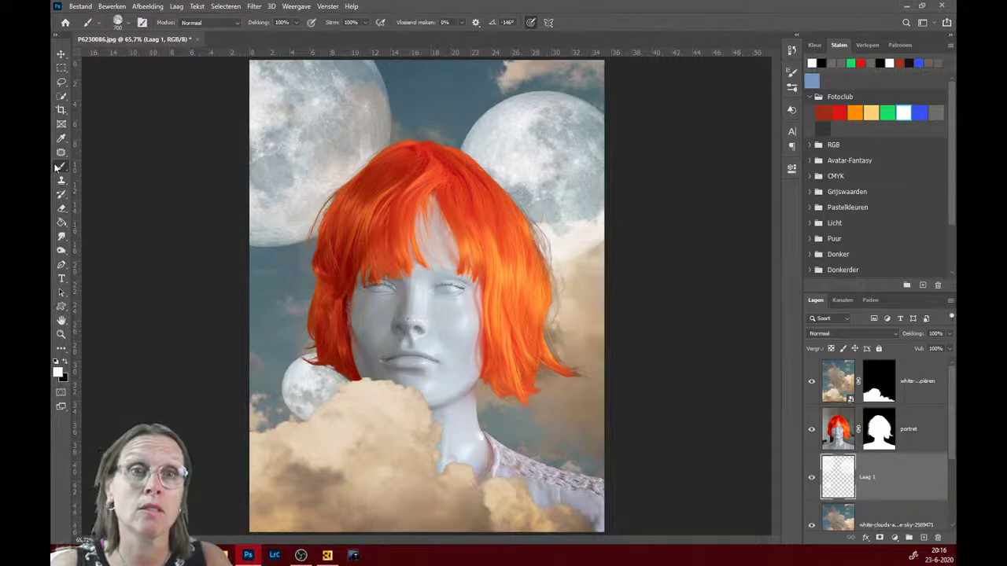
{"action": "left_click", "coordinate": [131, 23]}
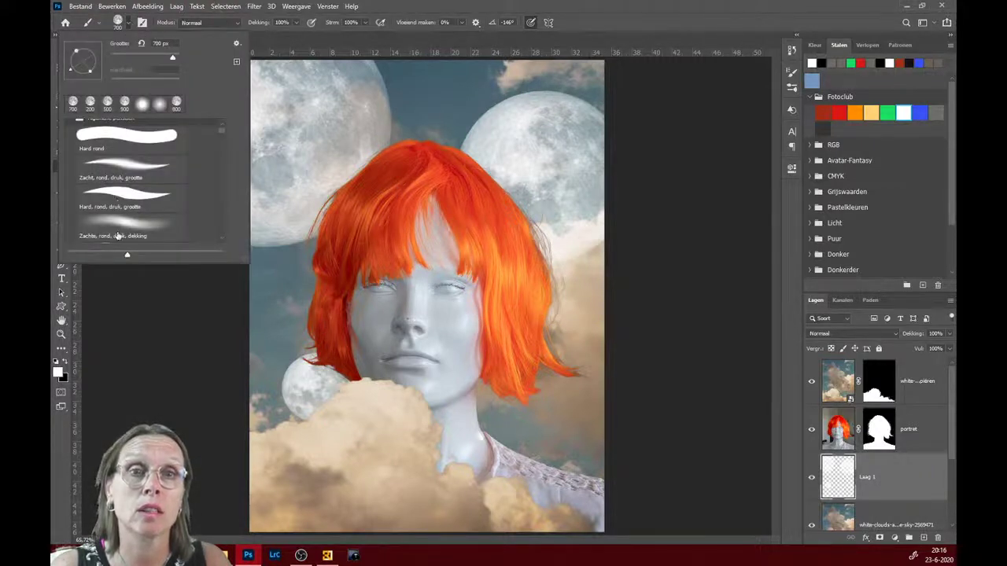
Switch to a smaller soft round brush
{"action": "left_click", "coordinate": [112, 226]}
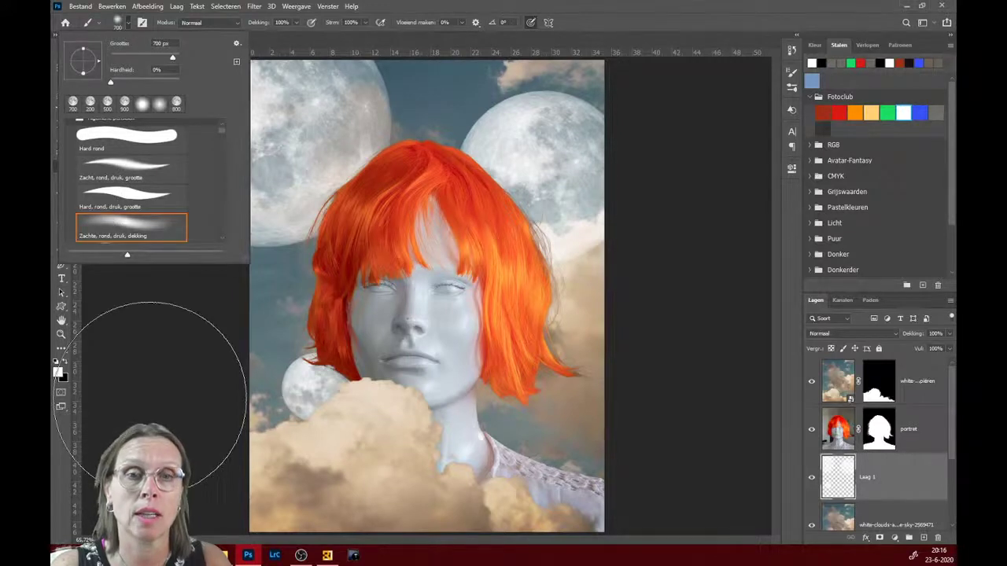
{"action": "key", "text": "Escape"}
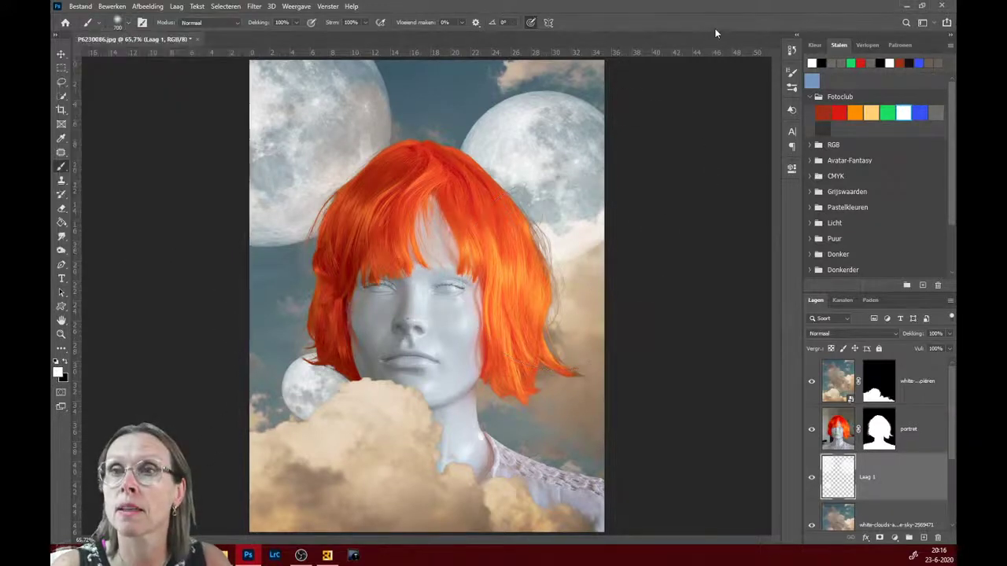
{"action": "key", "text": "bracketleft"}
{"action": "key", "text": "bracketleft"}
{"action": "key", "text": "bracketleft"}
{"action": "key", "text": "bracketleft"}
{"action": "key", "text": "bracketleft"}
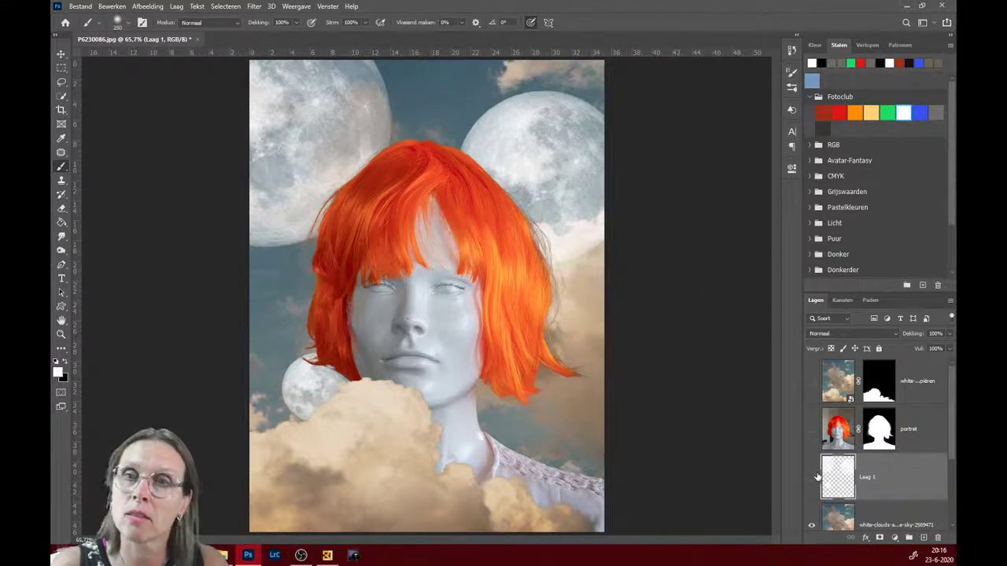
Show only the bottom sky photo layer and Quick-Select its bright right-hand cloud
{"action": "left_click", "coordinate": [815, 478], "text": "alt"}
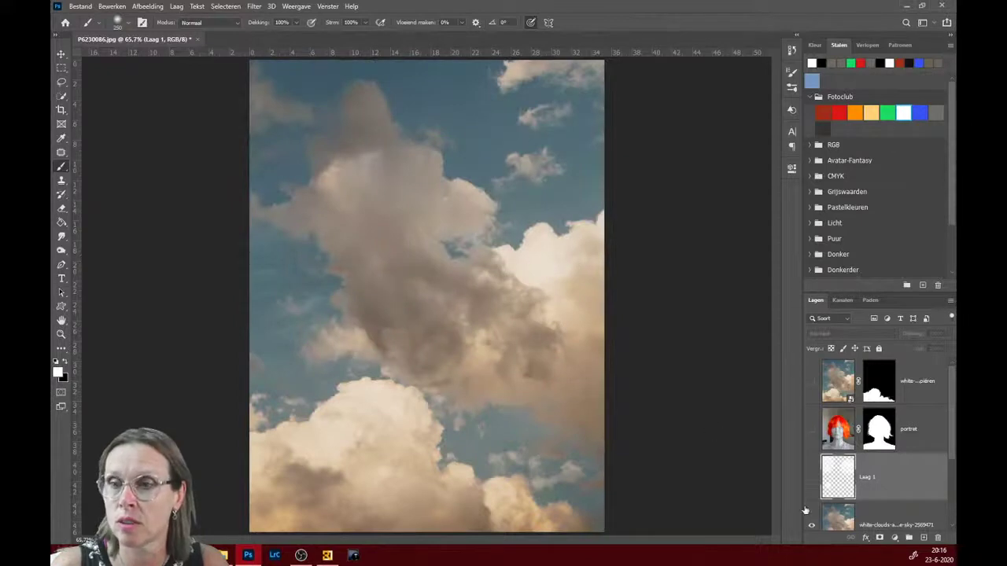
{"action": "left_click", "coordinate": [842, 523]}
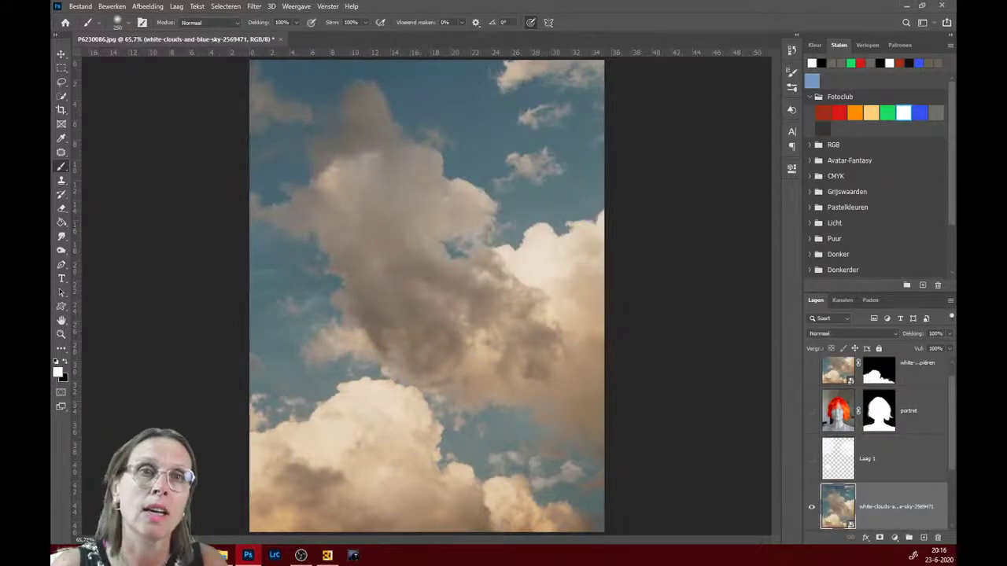
{"action": "left_click", "coordinate": [62, 98]}
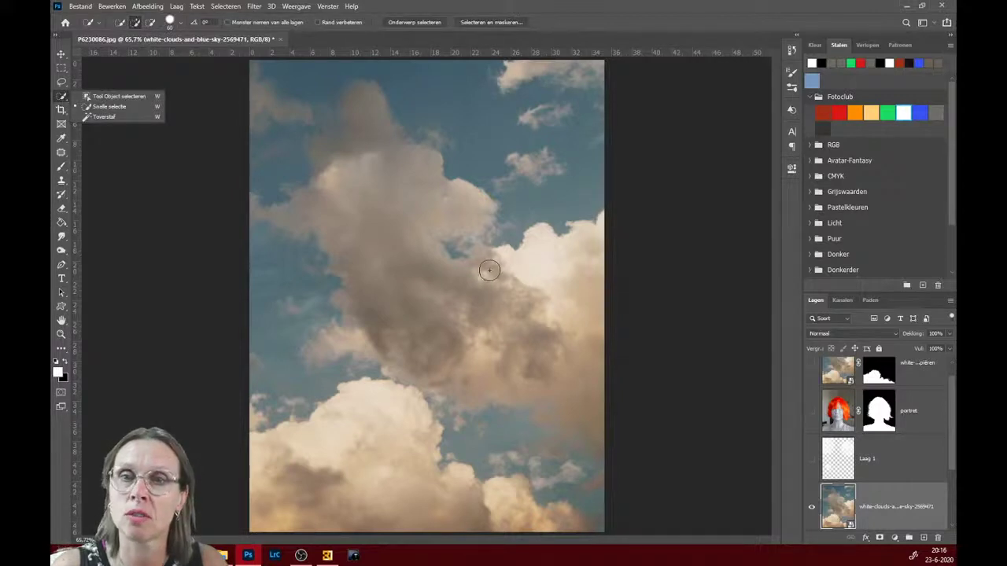
{"action": "mouse_move", "coordinate": [491, 267]}
{"action": "left_mouse_down"}
{"action": "mouse_move", "coordinate": [540, 244]}
{"action": "mouse_move", "coordinate": [585, 241]}
{"action": "mouse_move", "coordinate": [557, 287]}
{"action": "mouse_move", "coordinate": [506, 291]}
{"action": "mouse_move", "coordinate": [506, 304]}
{"action": "left_mouse_up"}
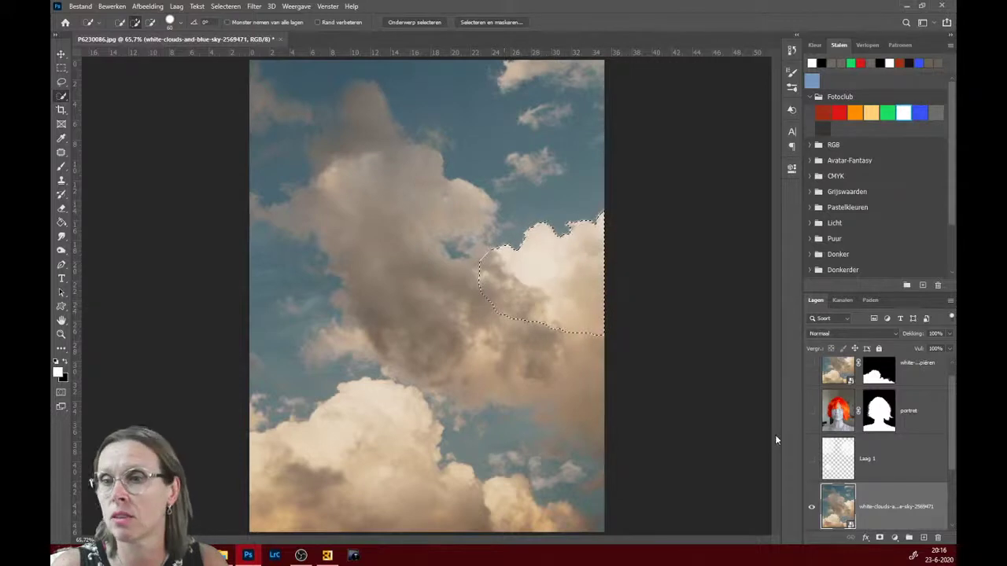
Show the moon, portrait and top cloud layers again and make Laag 1 active
{"action": "left_click", "coordinate": [812, 458]}
{"action": "left_click", "coordinate": [812, 411]}
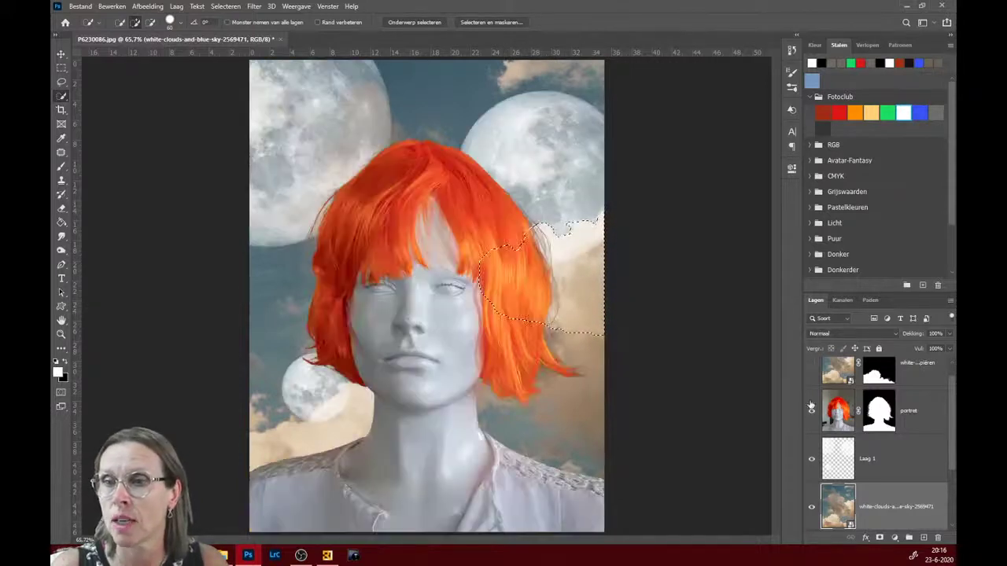
{"action": "left_click", "coordinate": [812, 364]}
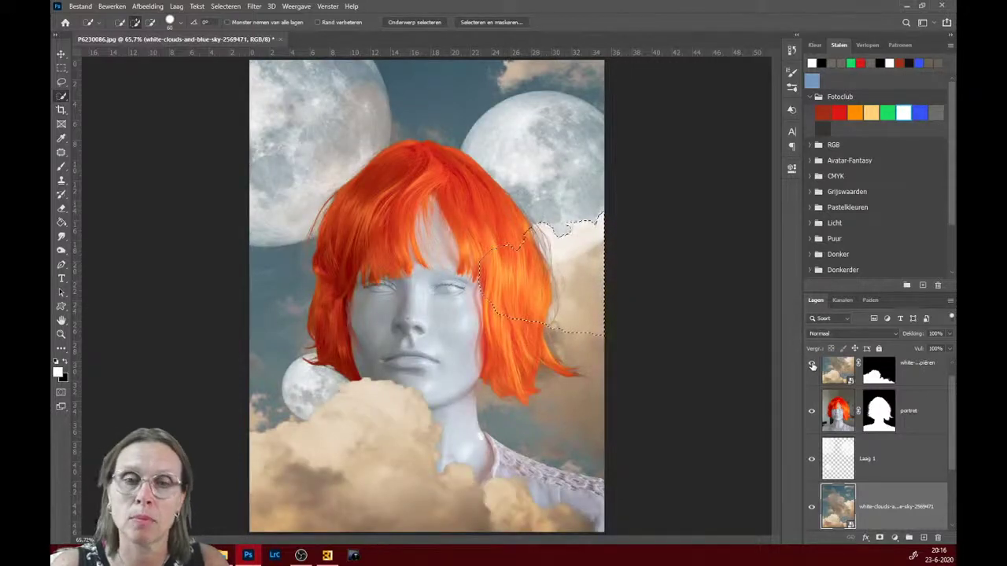
{"action": "left_click", "coordinate": [865, 470]}
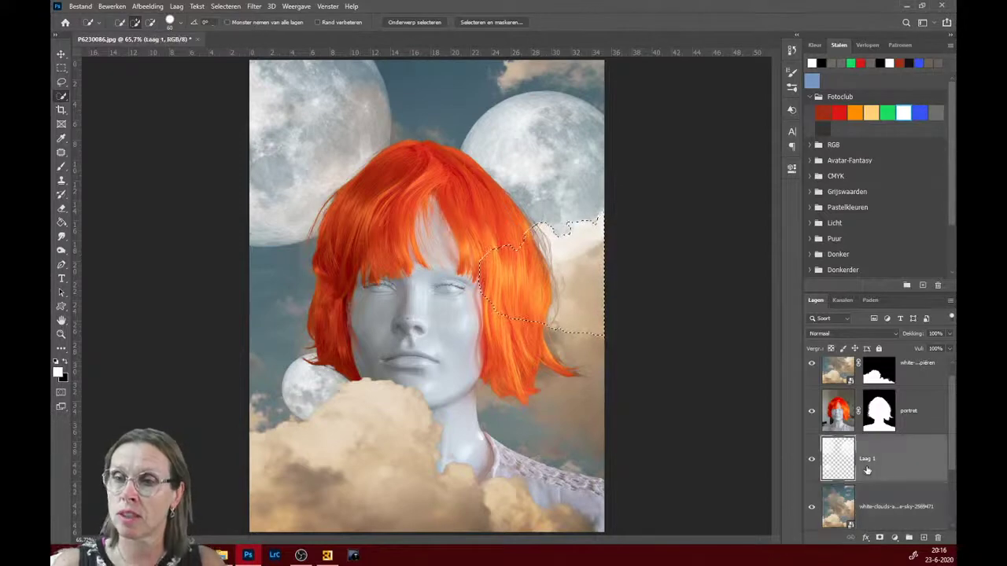
Mask Laag 1 with the inverted cloud selection, then paint the mask white at 15% flow, size 125
{"action": "left_click", "coordinate": [880, 538]}
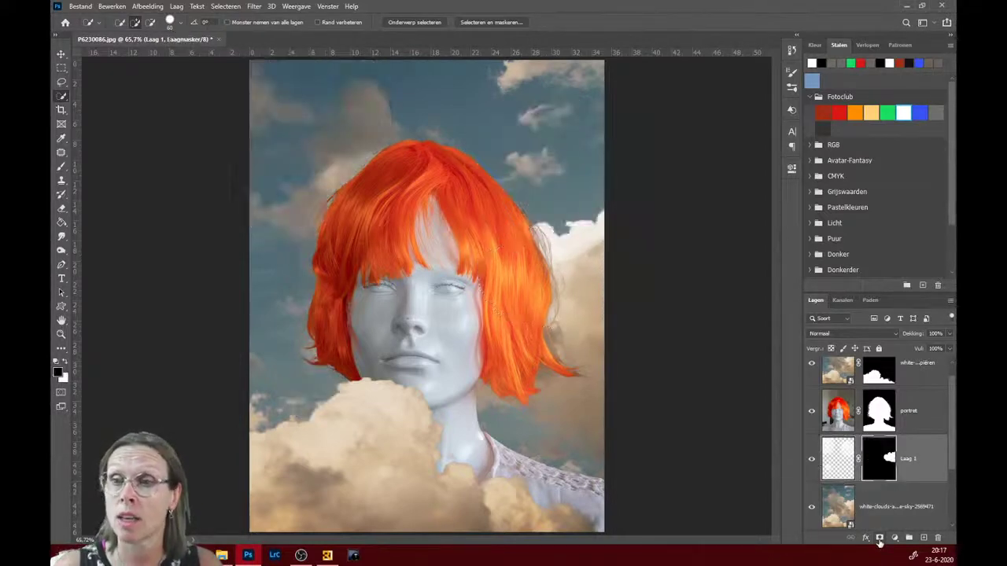
{"action": "key", "text": "ctrl+i"}
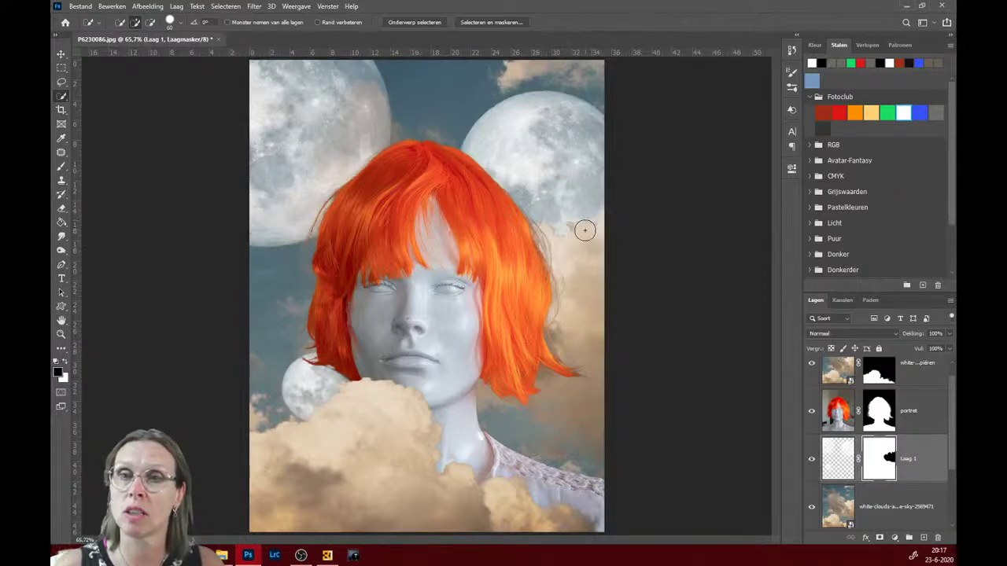
{"action": "left_click", "coordinate": [61, 166]}
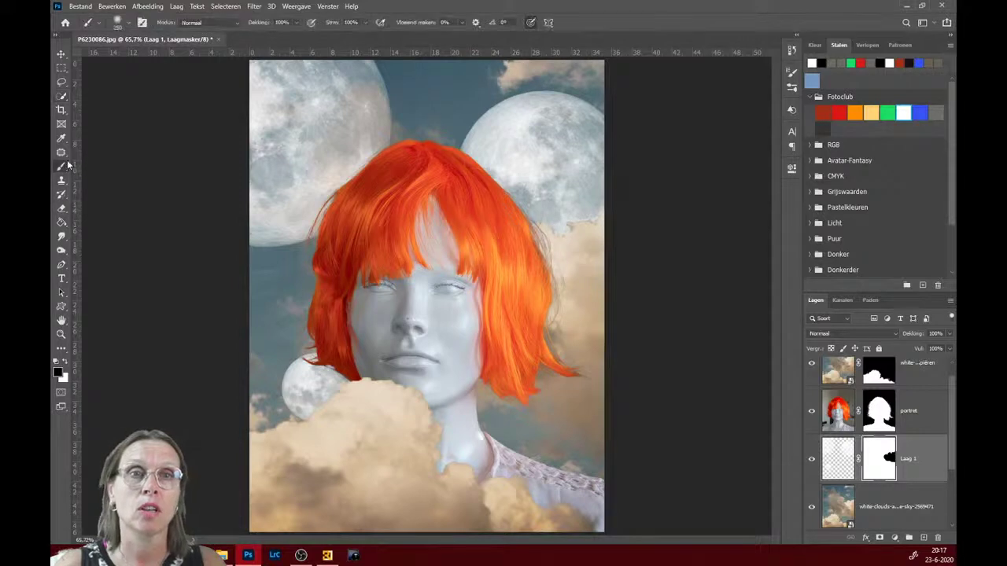
{"action": "left_click", "coordinate": [365, 23]}
{"action": "left_click_drag", "start_coordinate": [366, 38], "coordinate": [343, 37]}
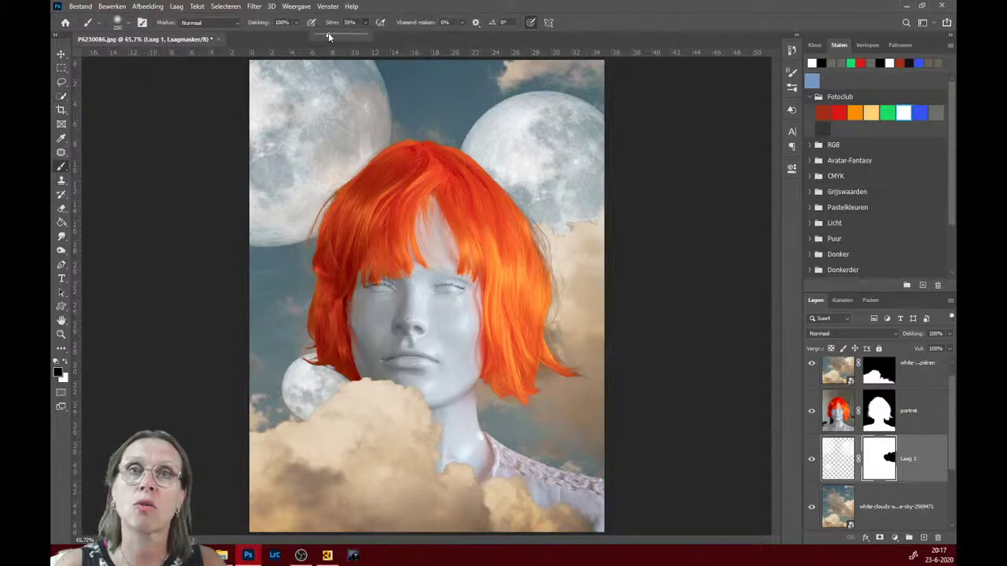
{"action": "left_click", "coordinate": [543, 300]}
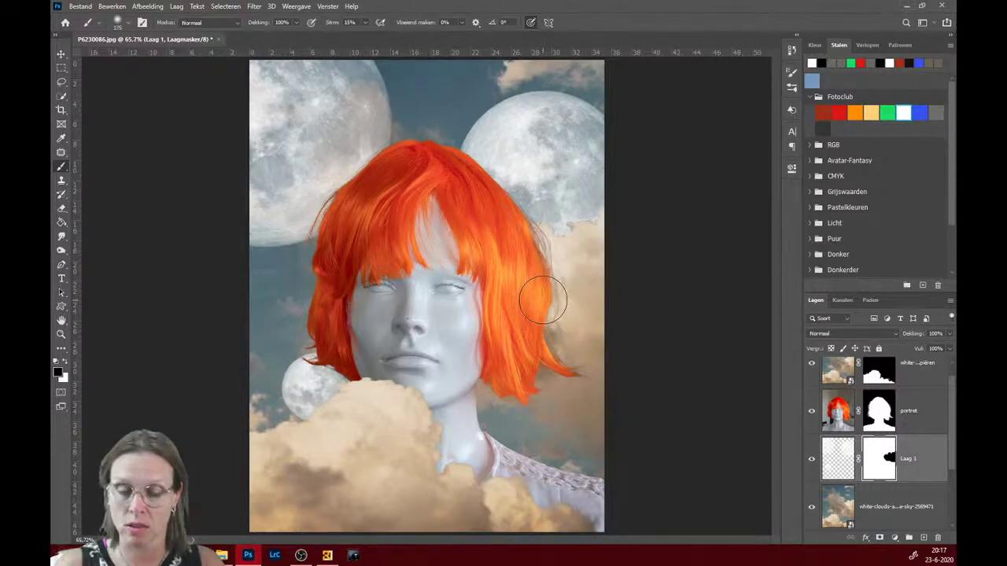
{"action": "key", "text": "bracketleft"}
{"action": "key", "text": "bracketleft"}
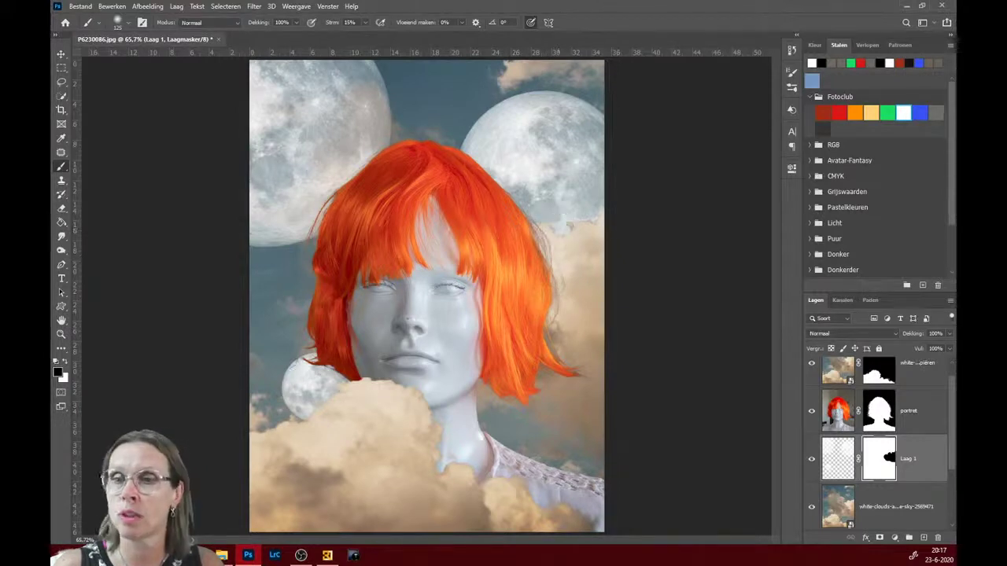
{"action": "left_click", "coordinate": [66, 361]}
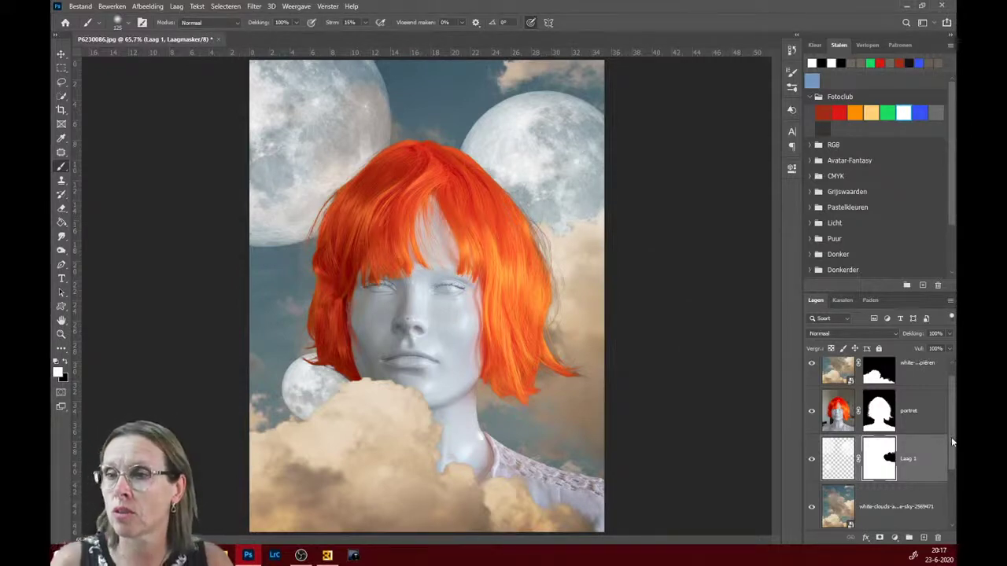
{"action": "left_click_drag", "start_coordinate": [951, 437], "coordinate": [953, 419]}
Select every layer from the top clouds down to Laag 0 and convert them into one smart object
{"action": "left_click", "coordinate": [920, 391]}
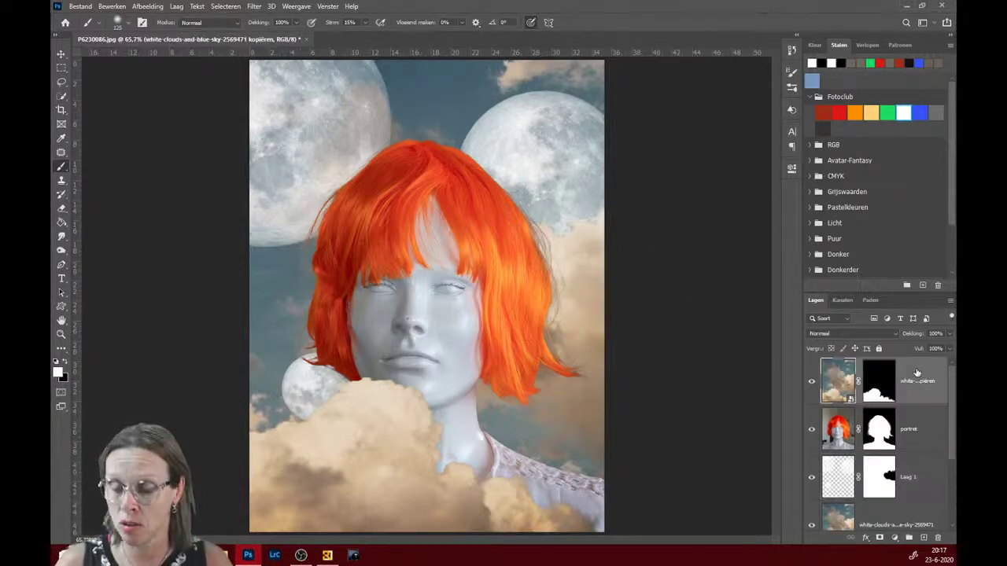
{"action": "left_click", "coordinate": [909, 478], "text": "shift"}
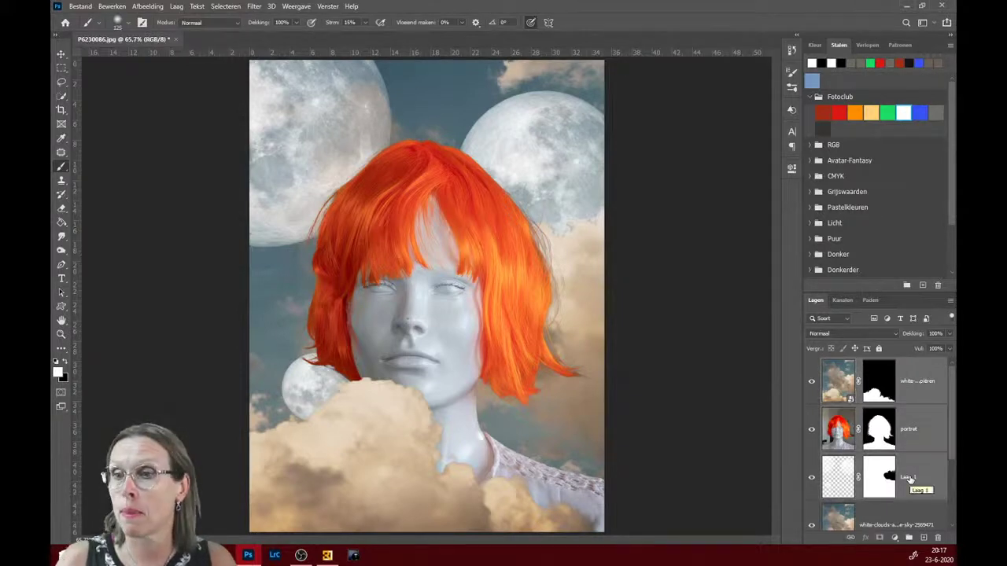
{"action": "left_click", "coordinate": [913, 372]}
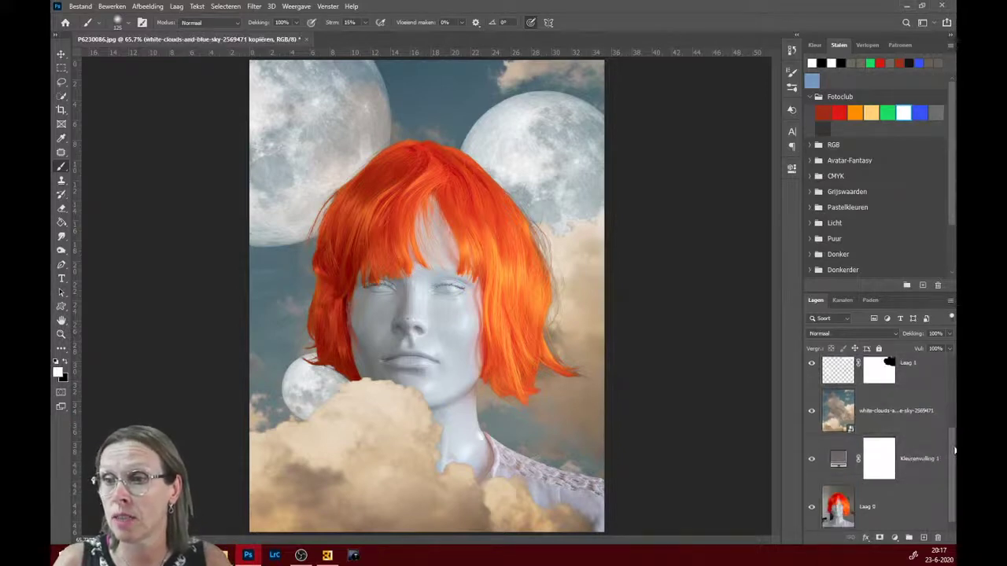
{"action": "scroll", "coordinate": [952, 380], "scroll_direction": "down", "scroll_amount": 3}
{"action": "left_click", "coordinate": [916, 478], "text": "shift"}
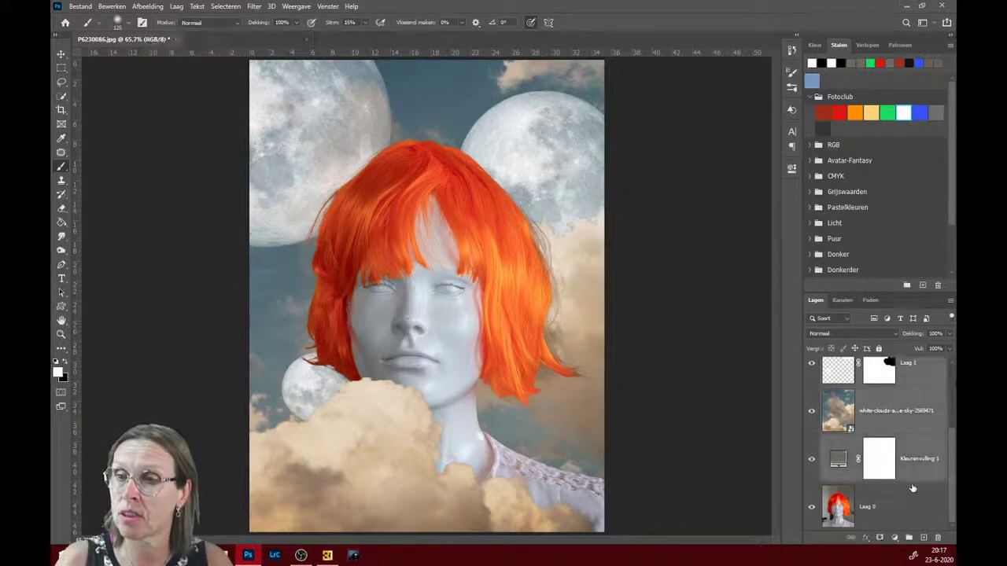
{"action": "left_click", "coordinate": [911, 500], "text": "shift"}
{"action": "left_click", "coordinate": [949, 306]}
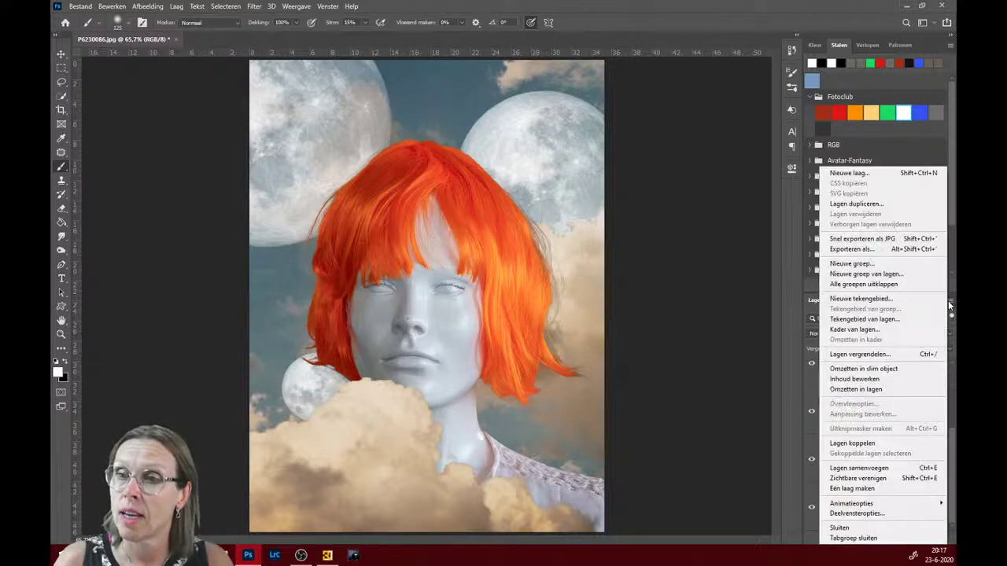
{"action": "left_click", "coordinate": [878, 370]}
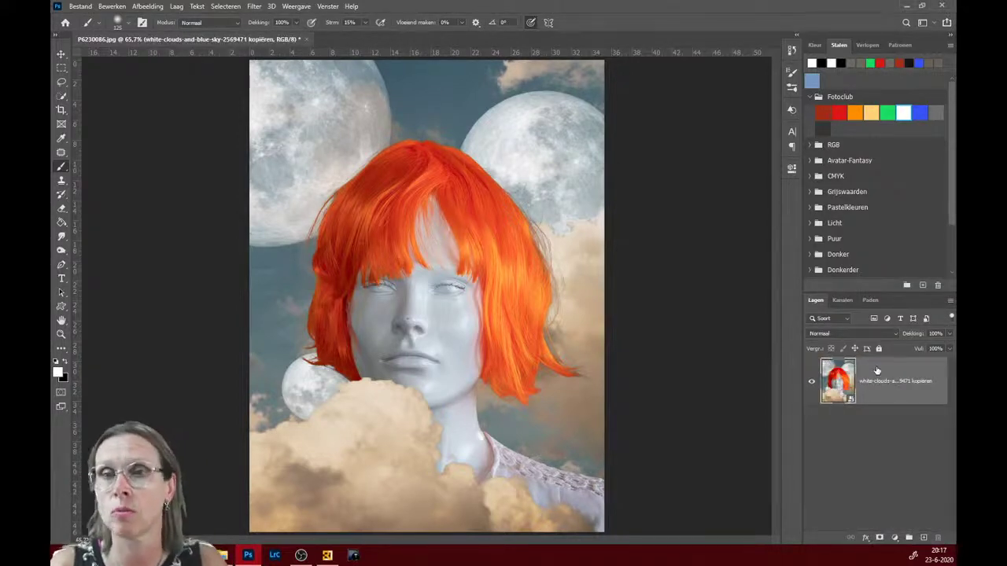
Add a dark red Volle kleur fill layer in Bedekken mode and hide it
{"action": "left_click", "coordinate": [895, 540]}
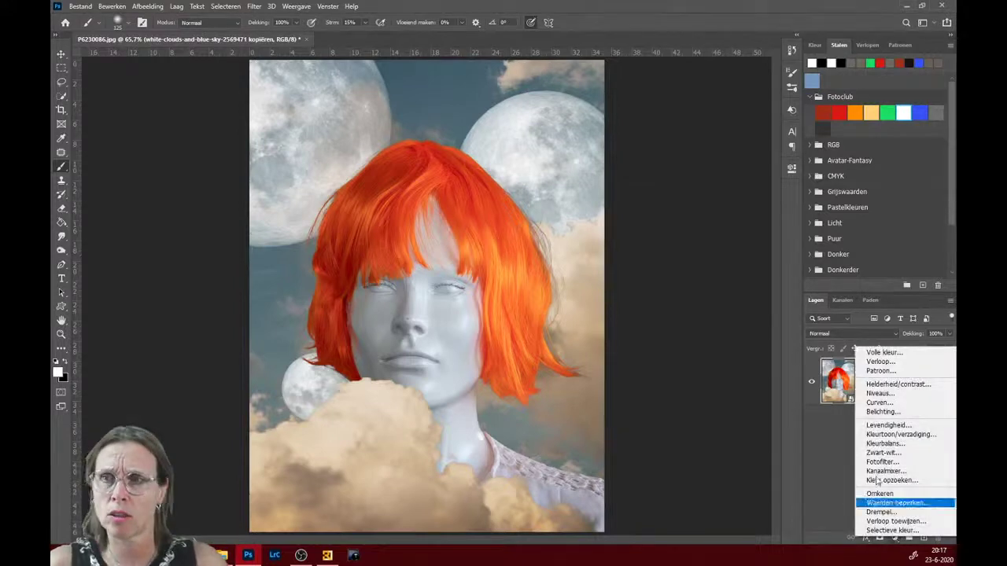
{"action": "left_click", "coordinate": [874, 353]}
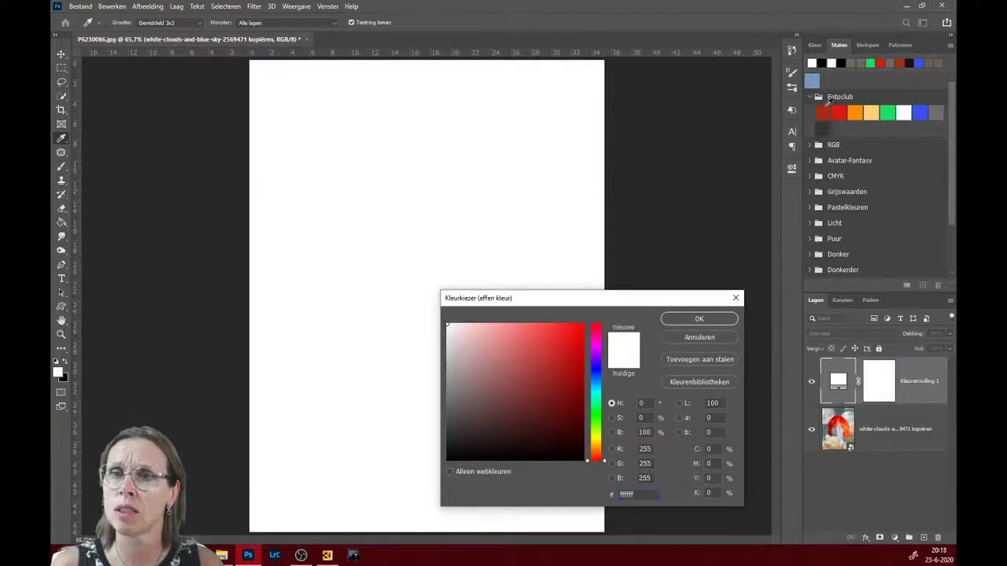
{"action": "left_click", "coordinate": [822, 113]}
{"action": "left_click", "coordinate": [698, 319]}
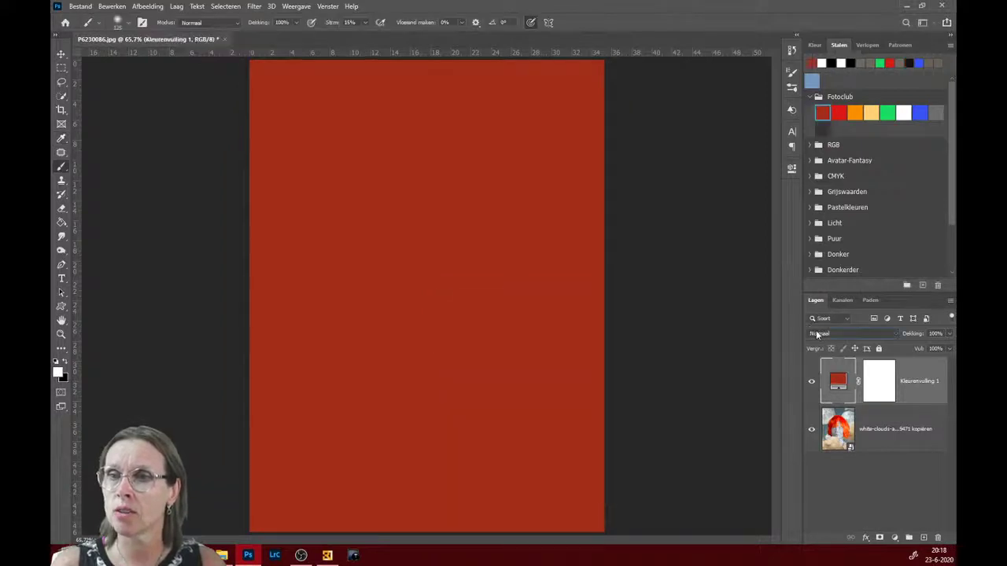
{"action": "left_click", "coordinate": [818, 334]}
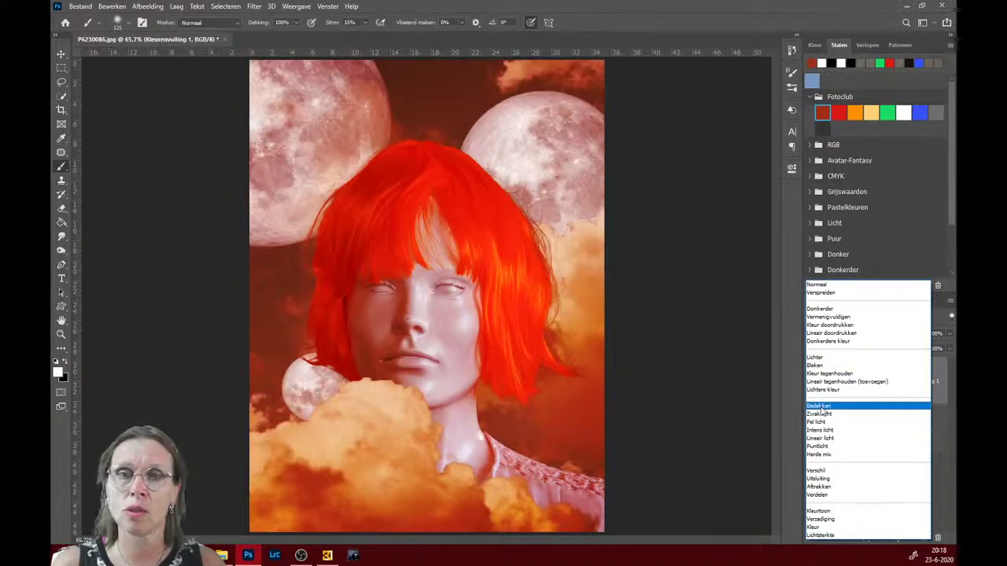
{"action": "left_click", "coordinate": [819, 406]}
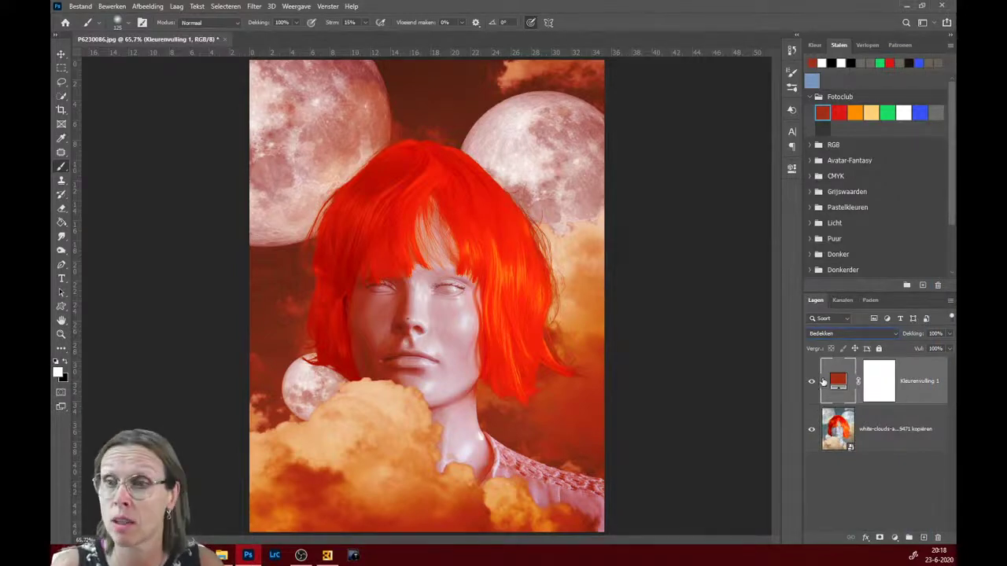
{"action": "left_click", "coordinate": [812, 381]}
{"action": "left_click", "coordinate": [868, 430]}
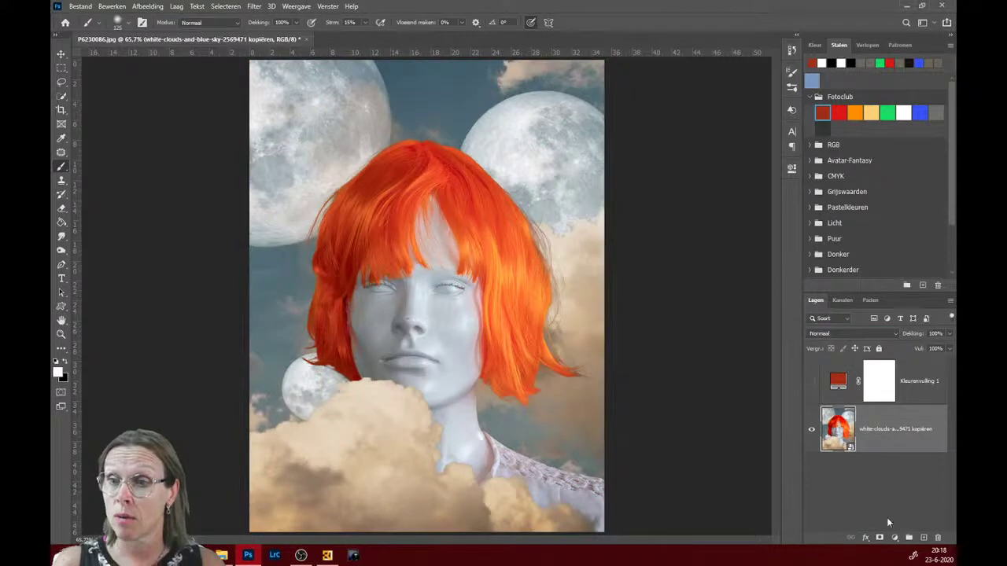
{"action": "left_click", "coordinate": [895, 537]}
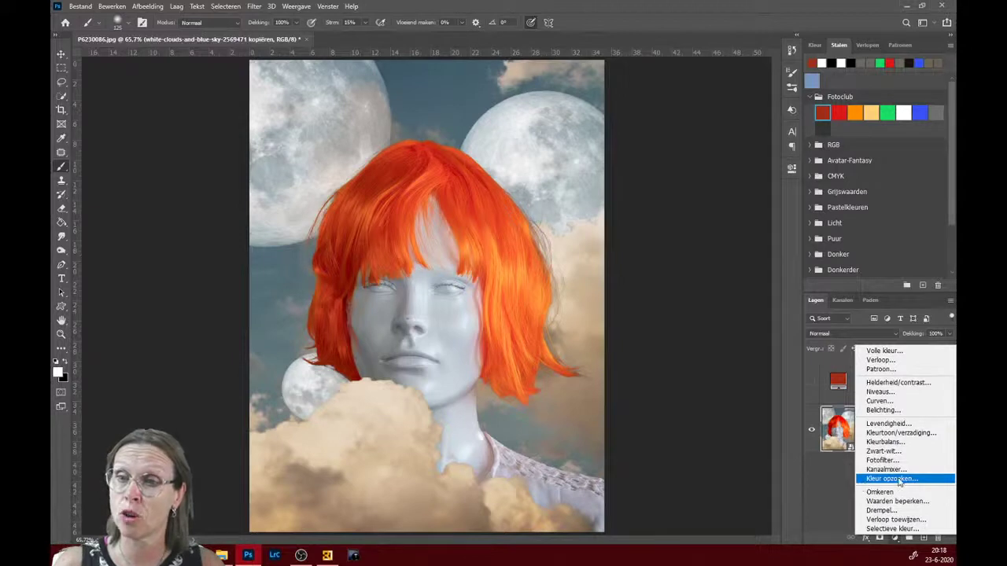
Add a Kleur opzoeken layer using LateSunset.3DL with its fill at 64%
{"action": "left_click", "coordinate": [899, 479]}
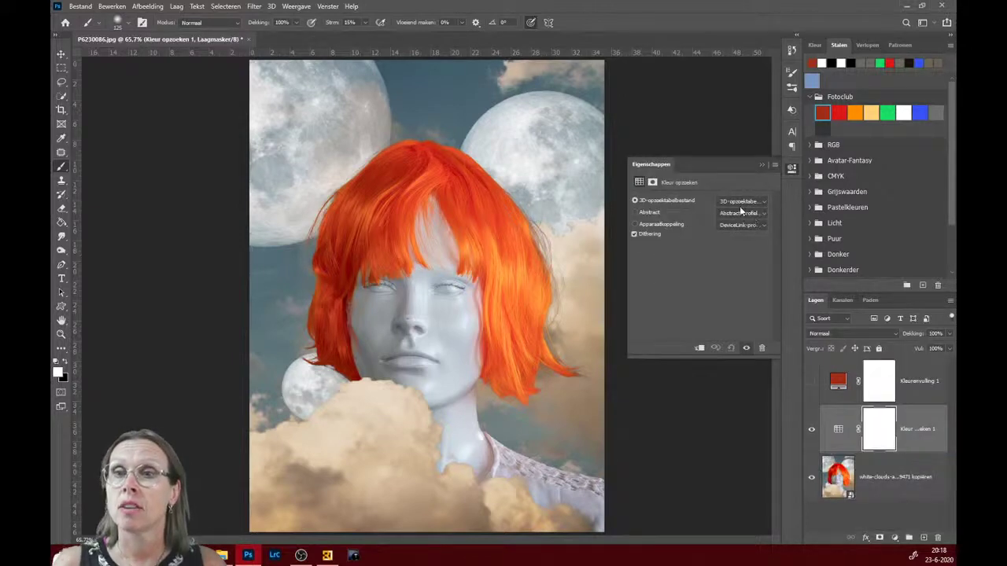
{"action": "left_click", "coordinate": [738, 203]}
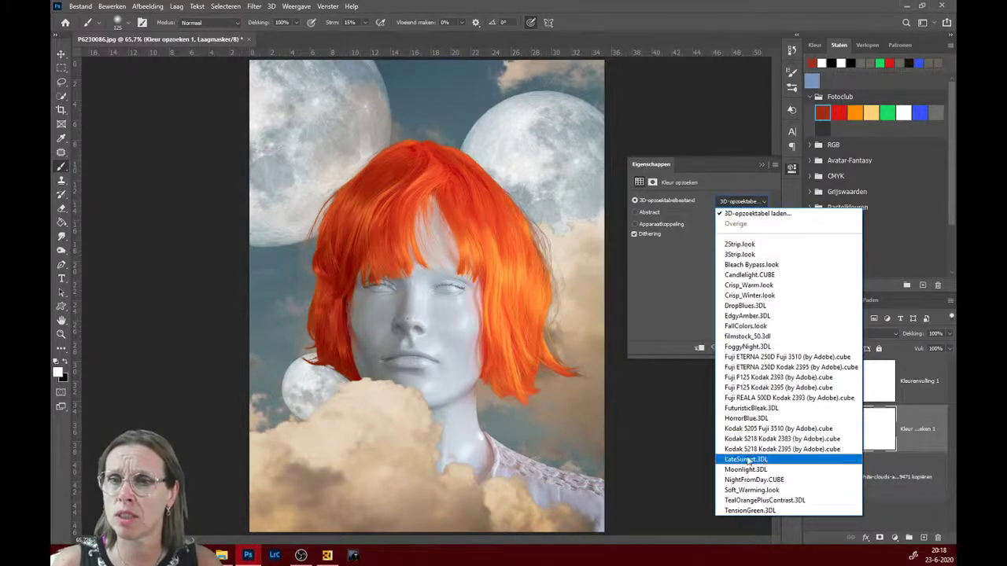
{"action": "left_click", "coordinate": [746, 459]}
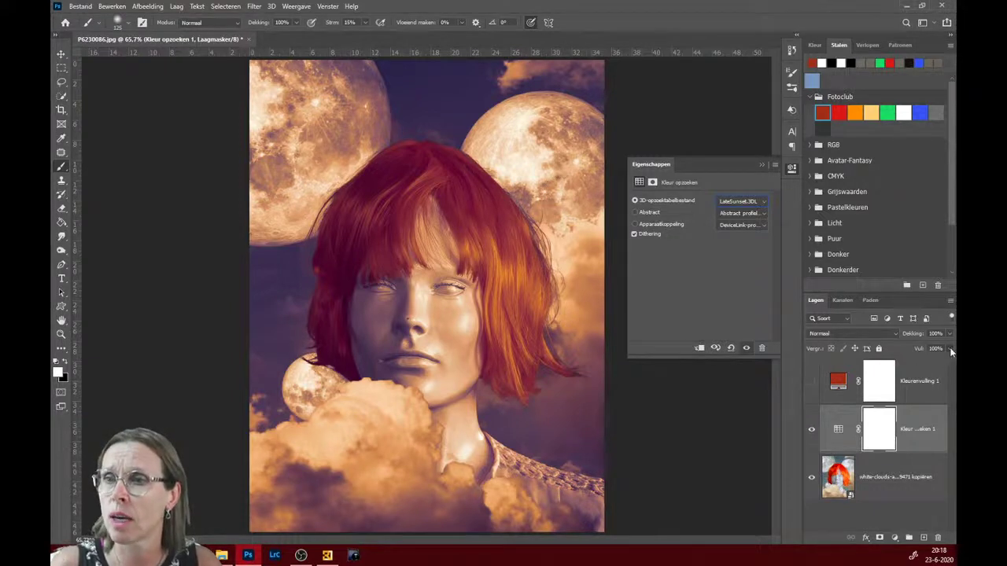
{"action": "left_click", "coordinate": [951, 350]}
{"action": "left_click_drag", "start_coordinate": [932, 363], "coordinate": [931, 364]}
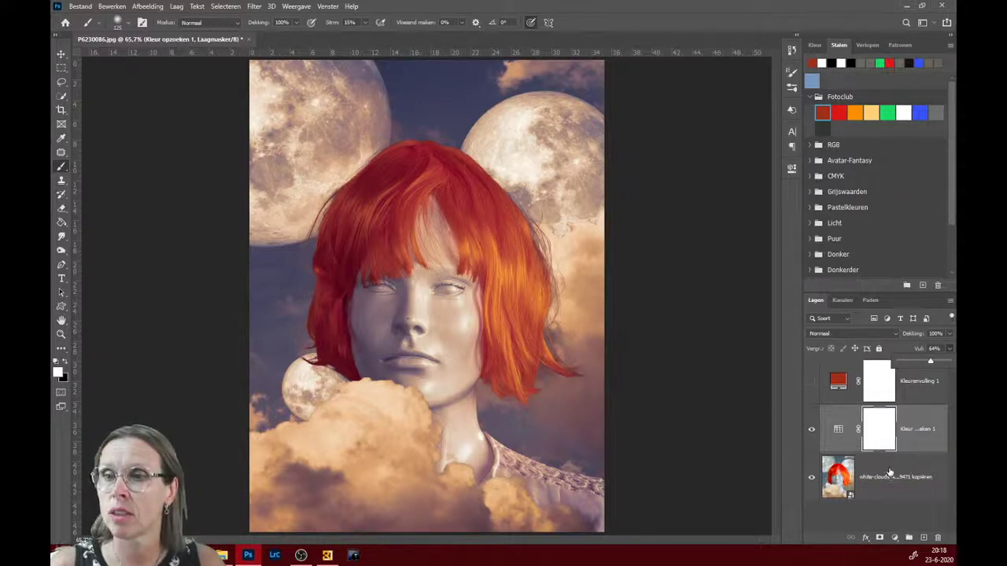
{"action": "left_click", "coordinate": [889, 472]}
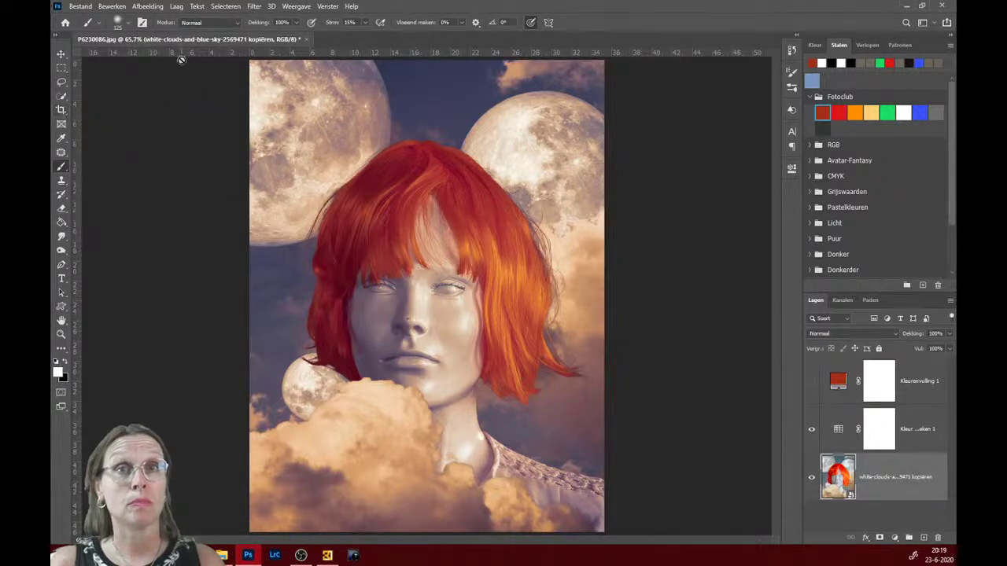
In Image Size, resize to 1000 × 1333 pixels with Resample on and units in Pixels
{"action": "left_click", "coordinate": [151, 7]}
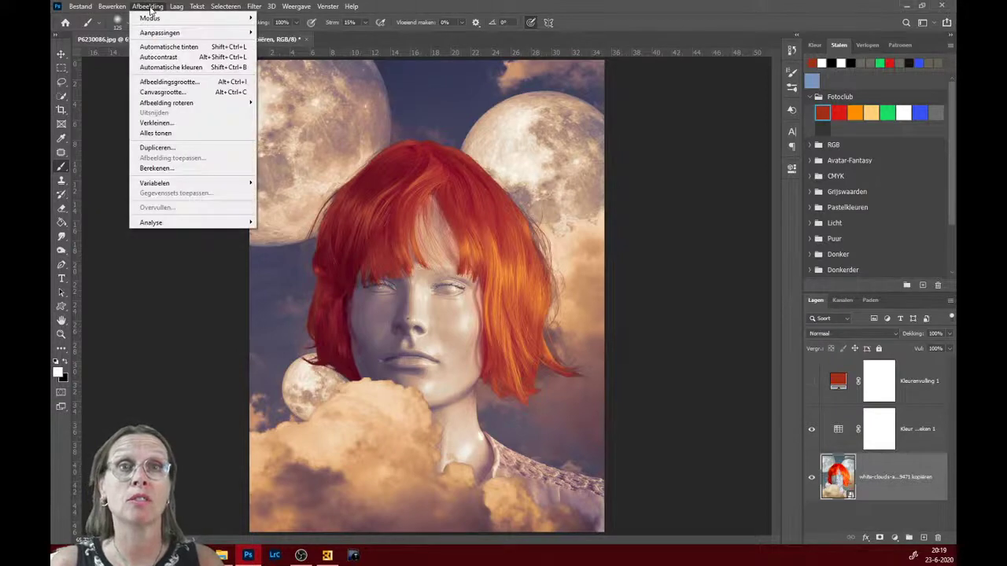
{"action": "left_click", "coordinate": [170, 82]}
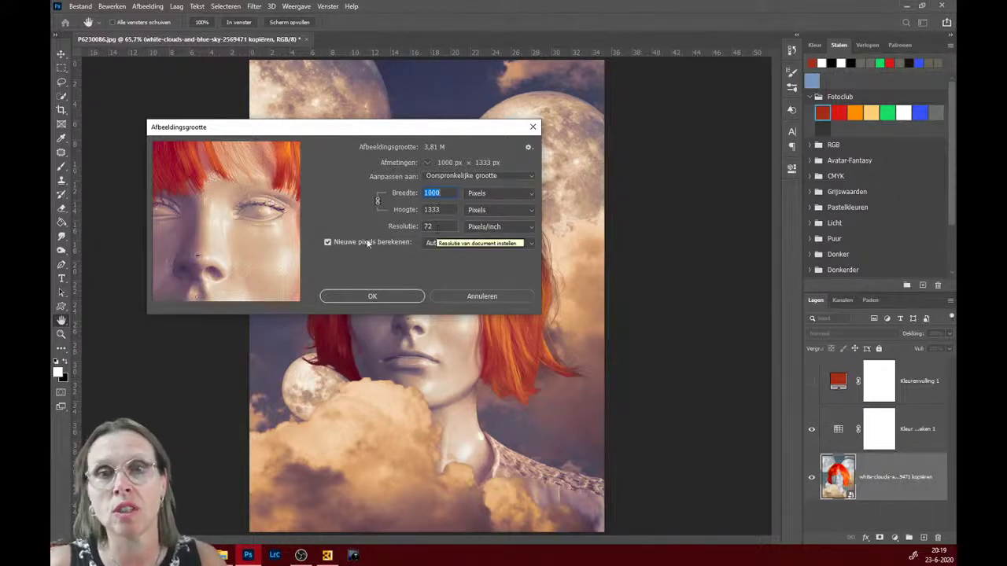
{"action": "left_click", "coordinate": [329, 243]}
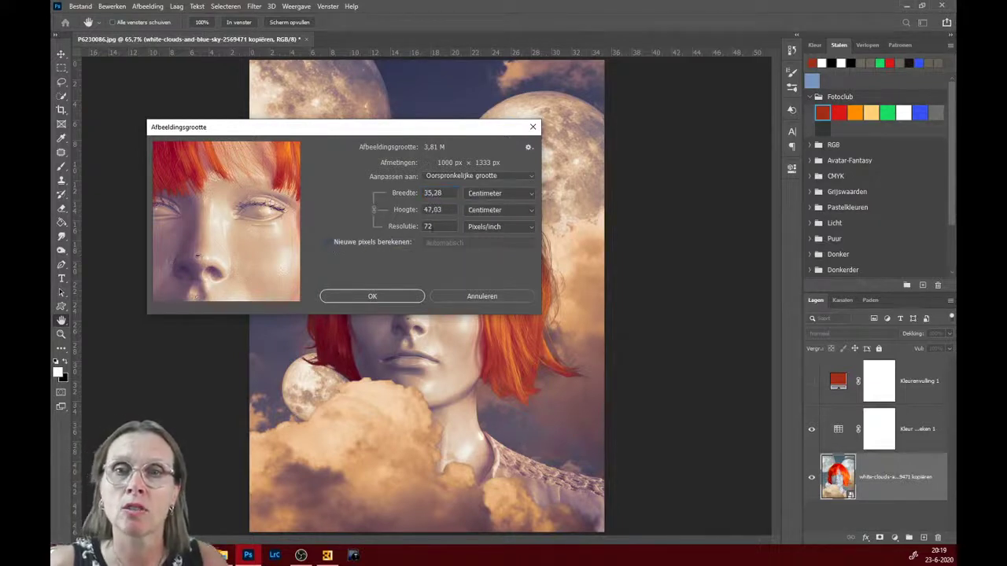
{"action": "type", "text": "300"}
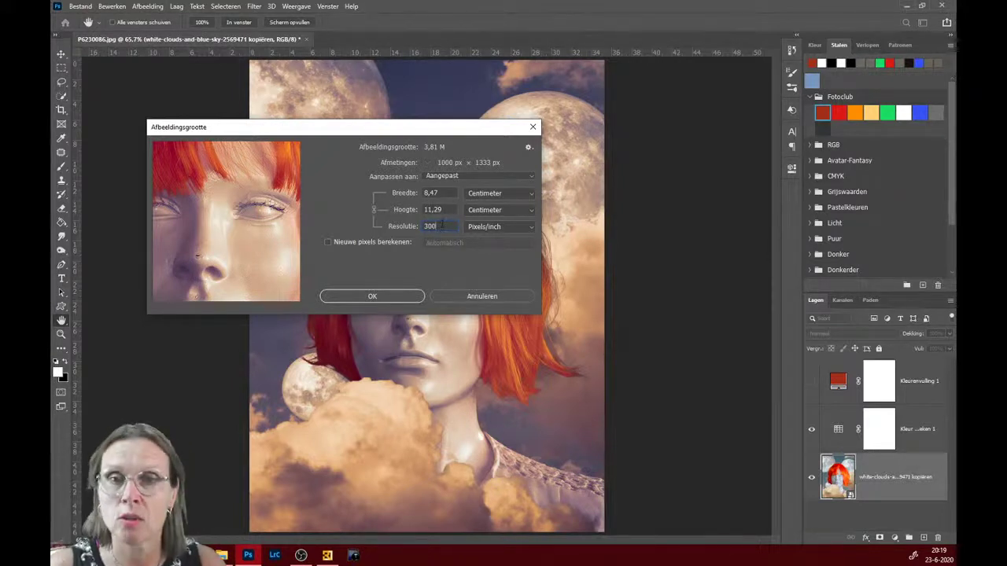
{"action": "key", "text": "BackSpace"}
{"action": "key", "text": "BackSpace"}
{"action": "type", "text": "7"}
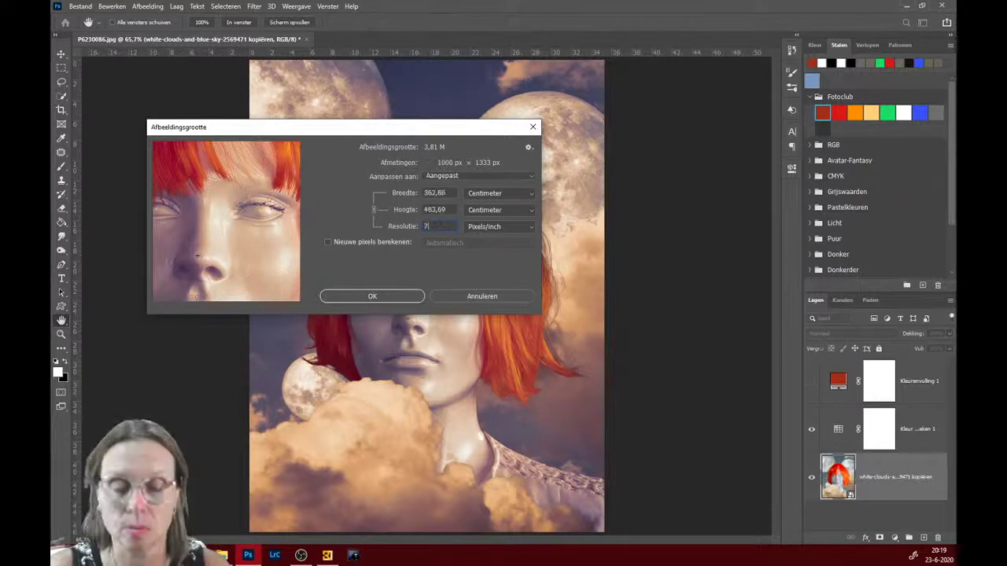
{"action": "type", "text": "2"}
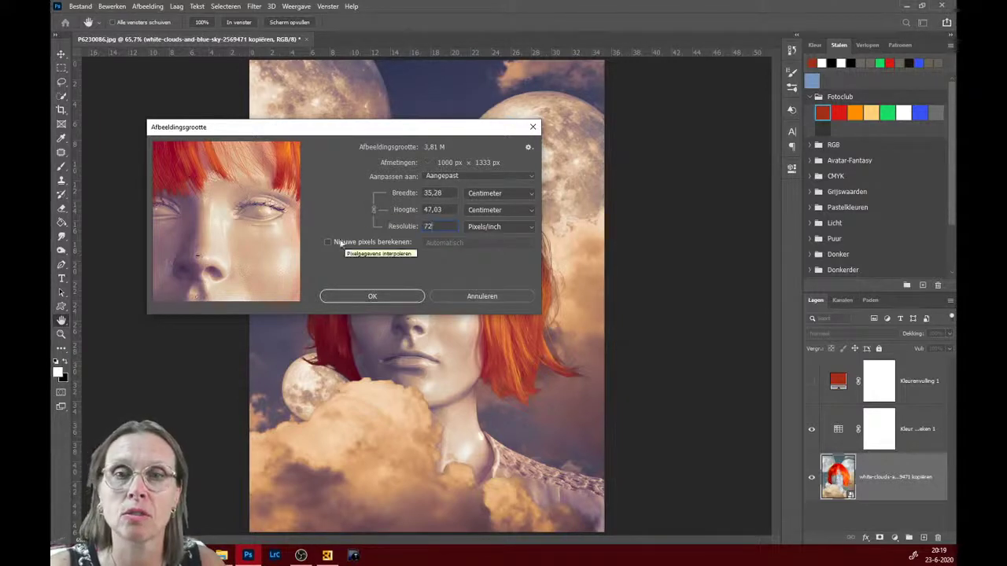
{"action": "left_click", "coordinate": [327, 241]}
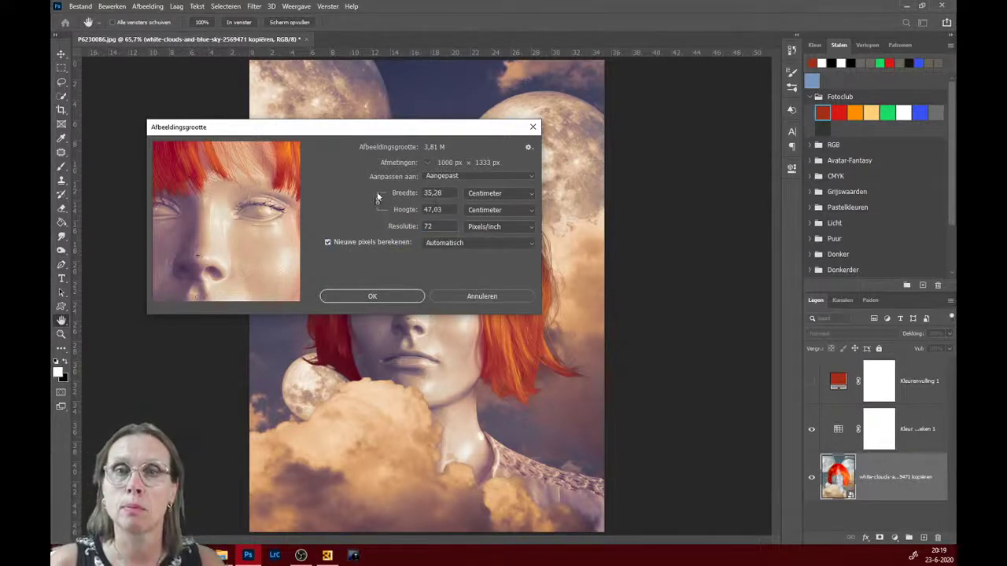
{"action": "left_click", "coordinate": [497, 192]}
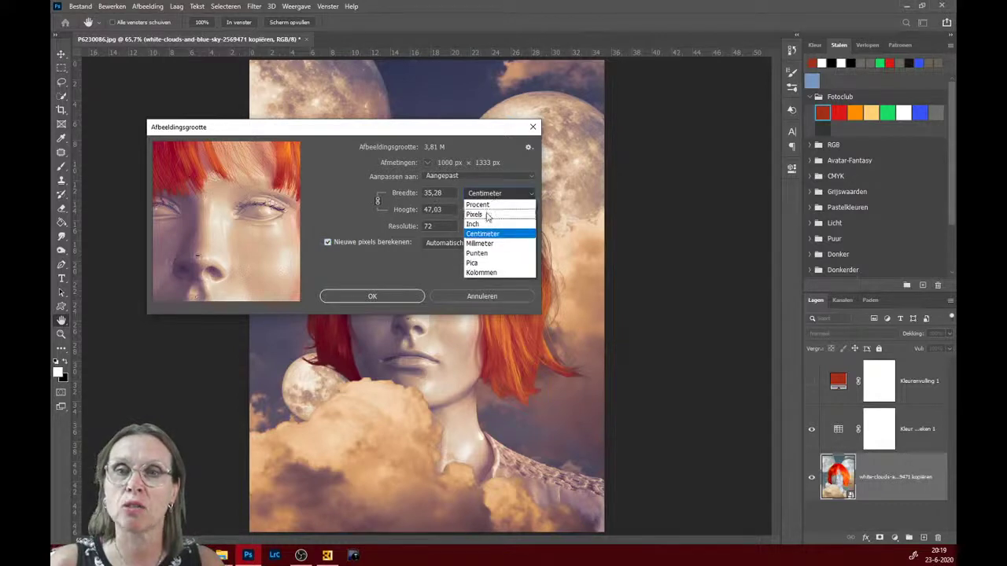
{"action": "left_click", "coordinate": [487, 213]}
{"action": "left_click", "coordinate": [372, 297]}
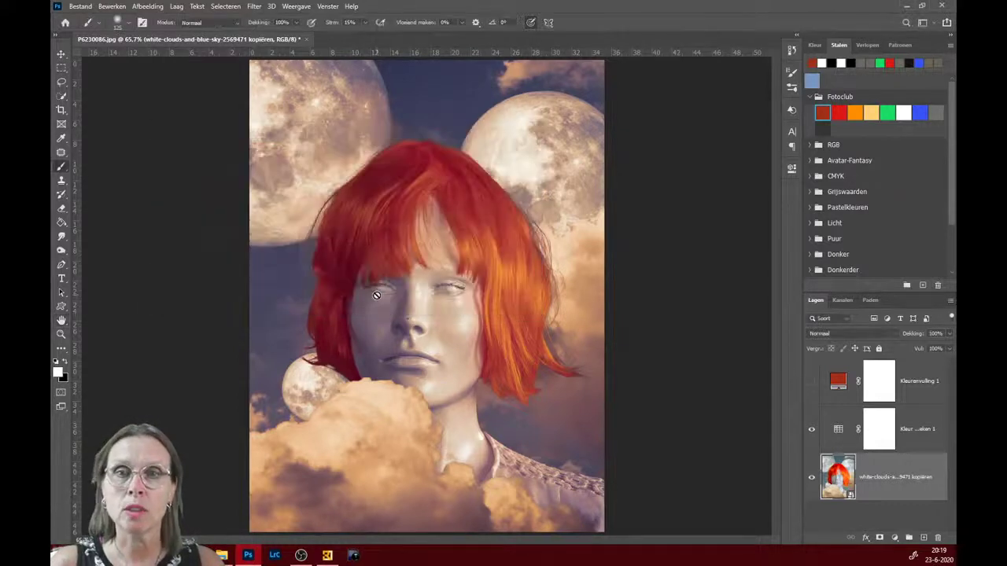
Crop to a 1:1 square centred on the mannequin's face and red hair
{"action": "left_click", "coordinate": [61, 111]}
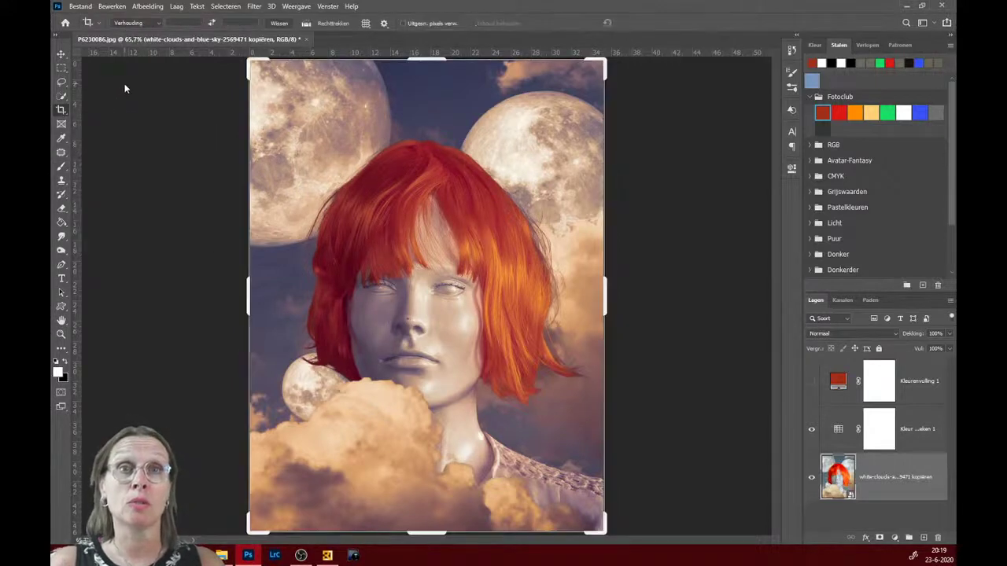
{"action": "left_click", "coordinate": [160, 27]}
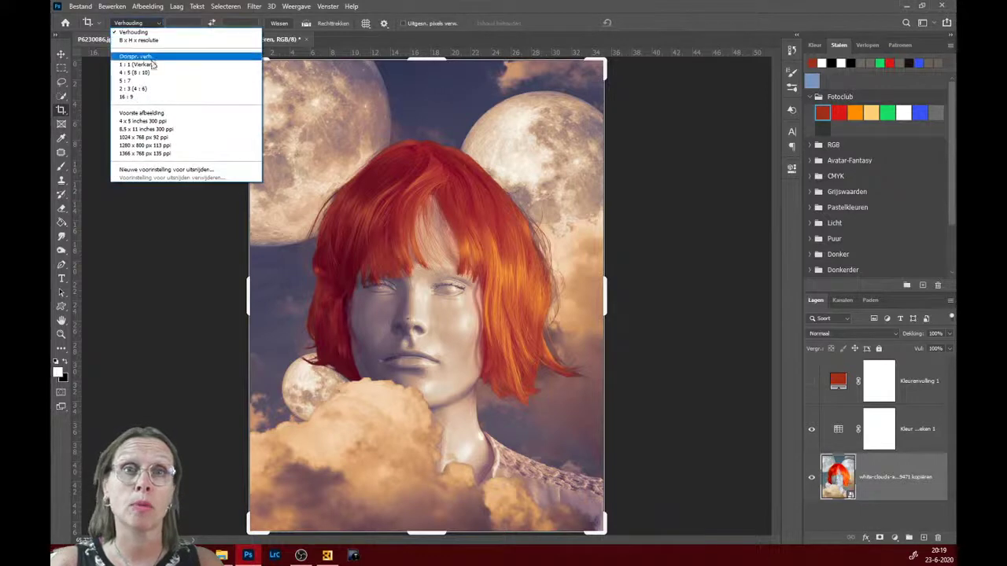
{"action": "left_click", "coordinate": [145, 63]}
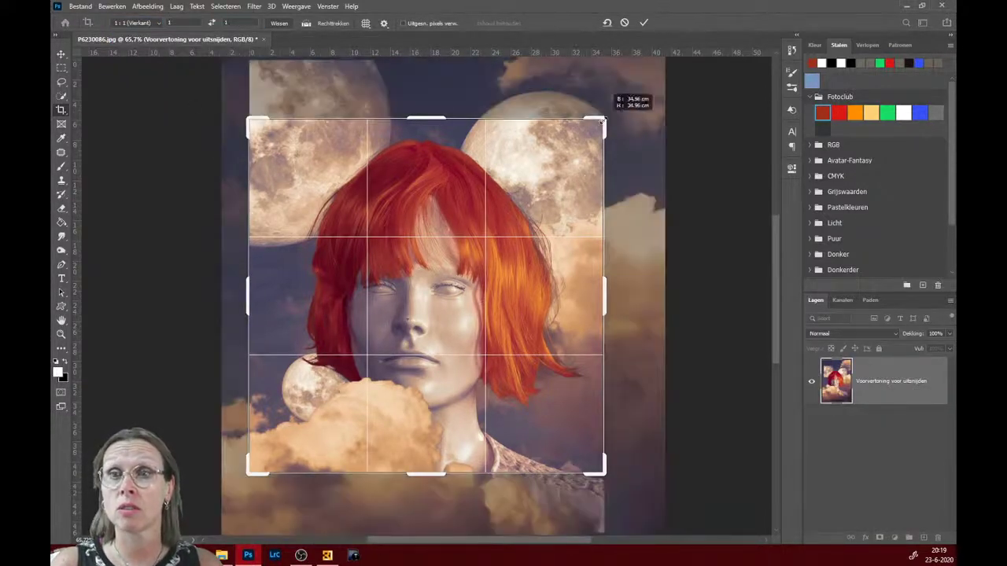
{"action": "left_click_drag", "start_coordinate": [605, 116], "coordinate": [591, 132]}
{"action": "left_click_drag", "start_coordinate": [540, 214], "coordinate": [540, 210]}
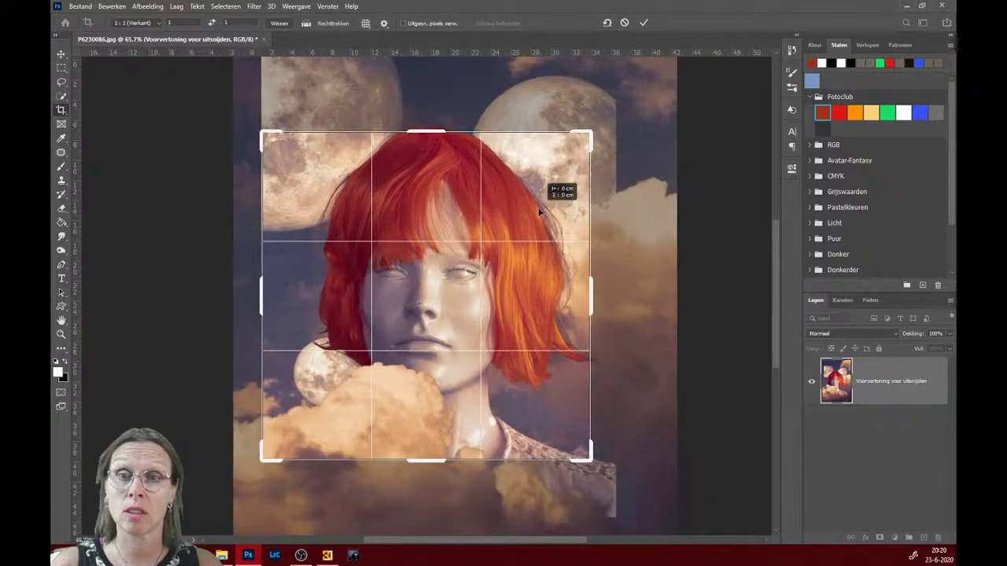
{"action": "left_click", "coordinate": [643, 23]}
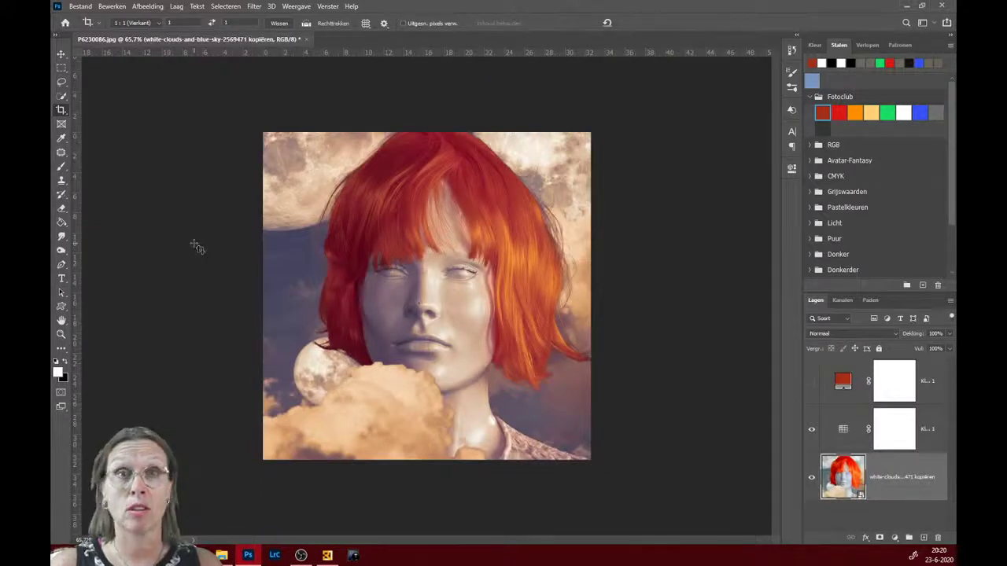
{"action": "left_click", "coordinate": [147, 6]}
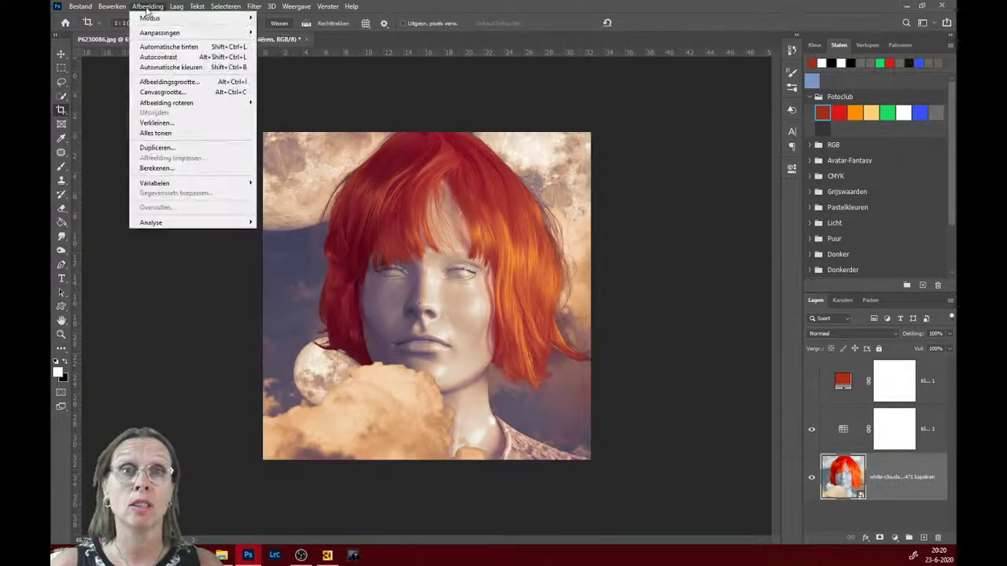
Check Image Size, close it unchanged, and return to the Move tool
{"action": "left_click", "coordinate": [158, 85]}
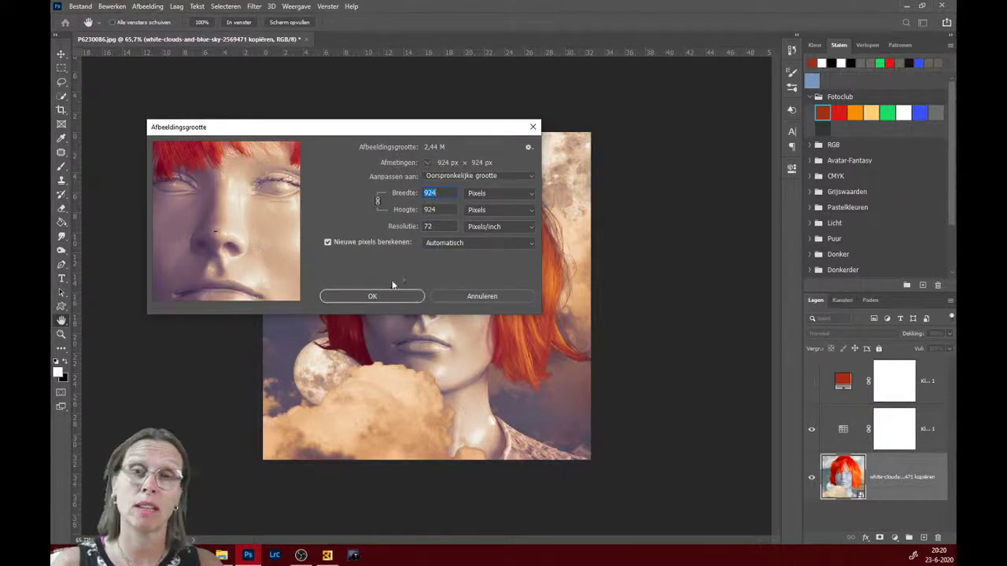
{"action": "left_click", "coordinate": [452, 301]}
{"action": "key", "text": "c"}
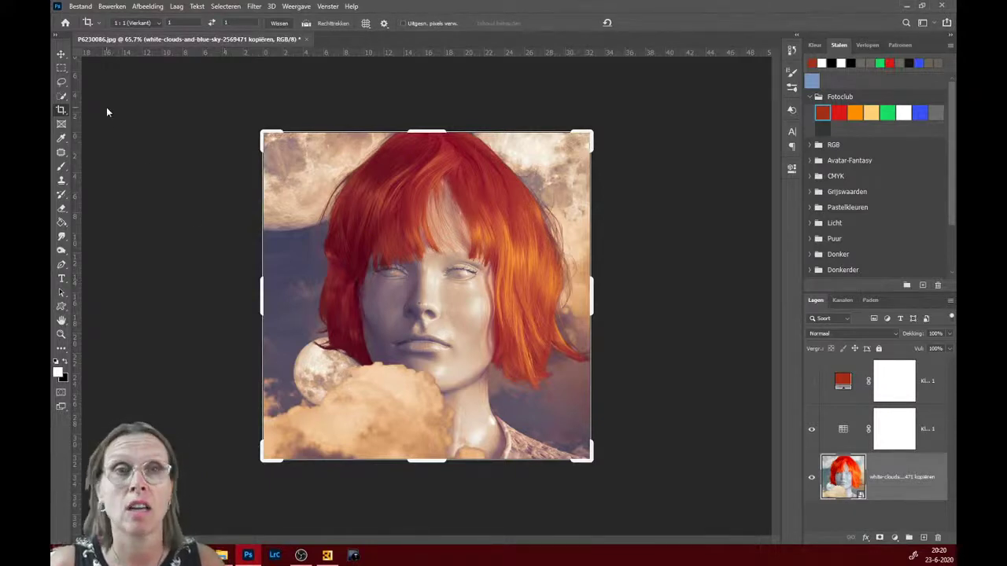
{"action": "left_click", "coordinate": [61, 54]}
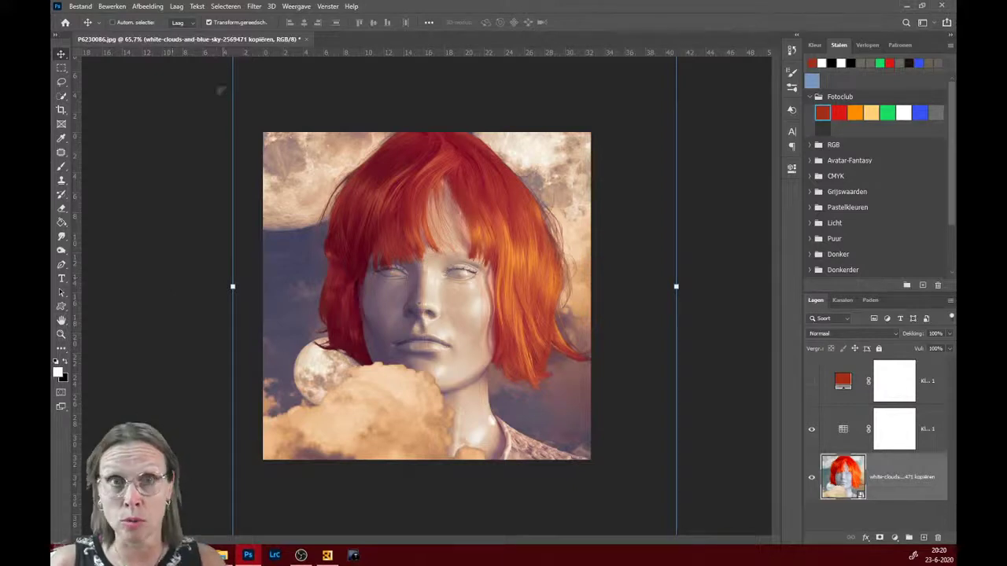
Trial-resize the square portrait to 300 pixels wide and fit it on screen
{"action": "left_click", "coordinate": [149, 7]}
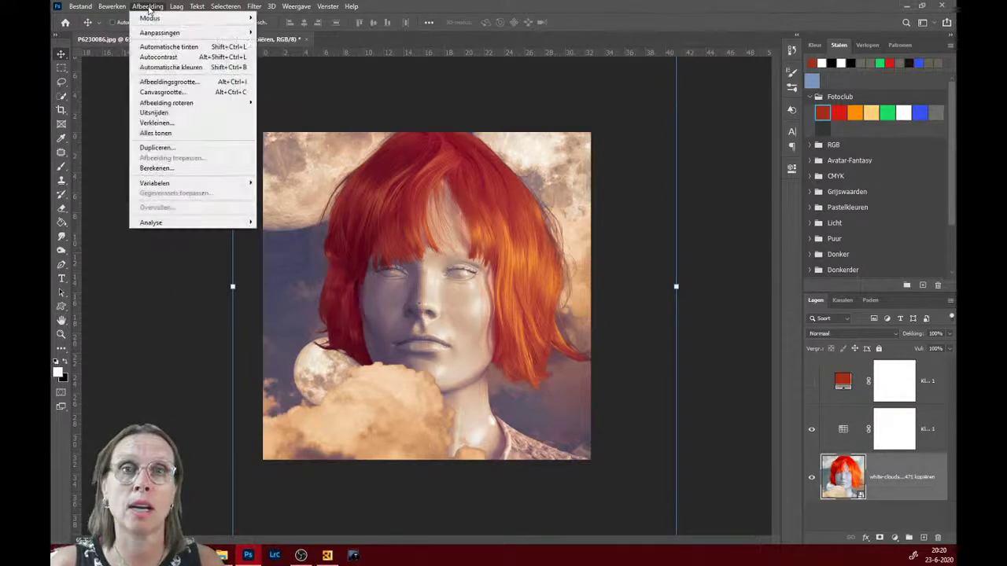
{"action": "left_click", "coordinate": [166, 81]}
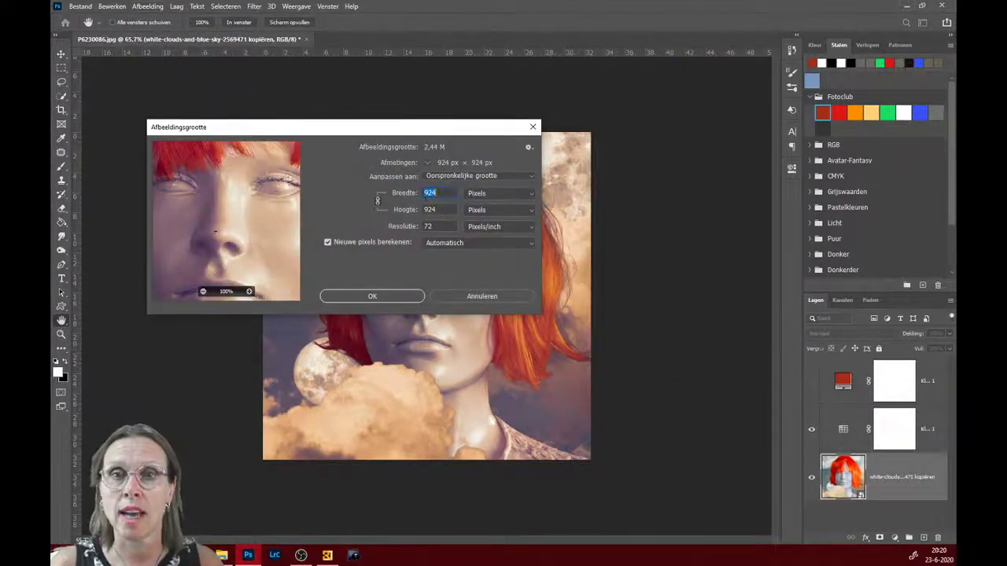
{"action": "type", "text": "300"}
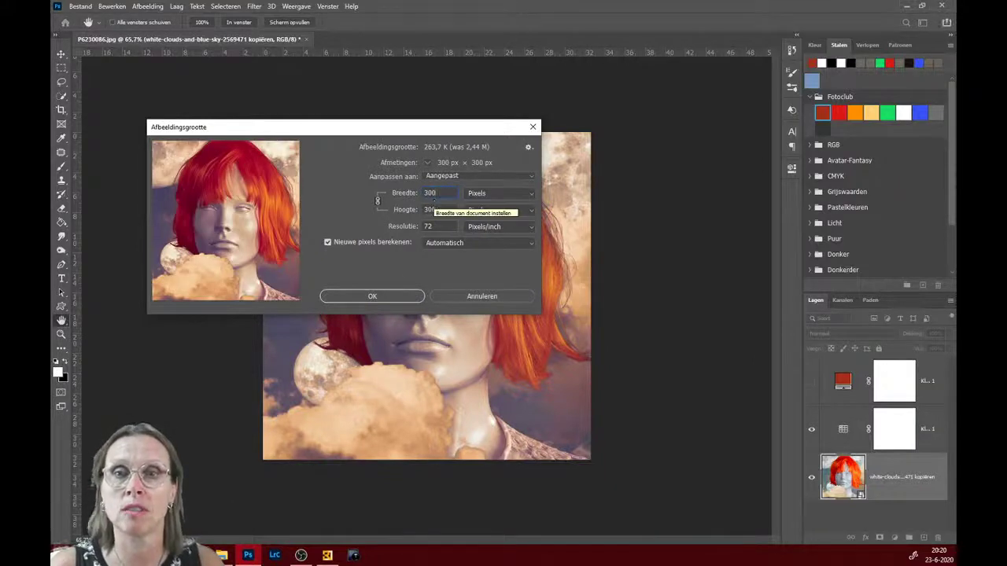
{"action": "left_click", "coordinate": [371, 297]}
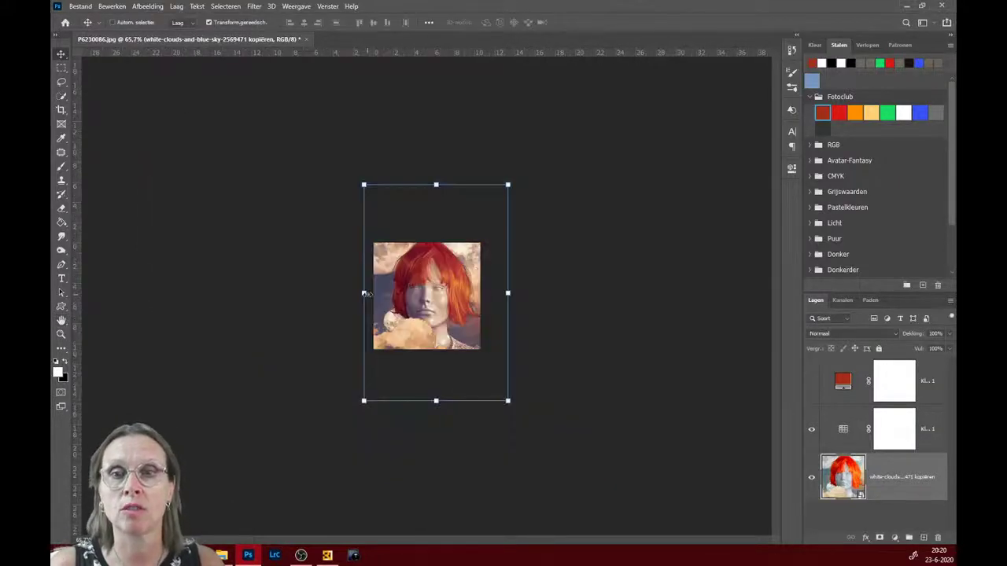
{"action": "key", "text": "ctrl+0"}
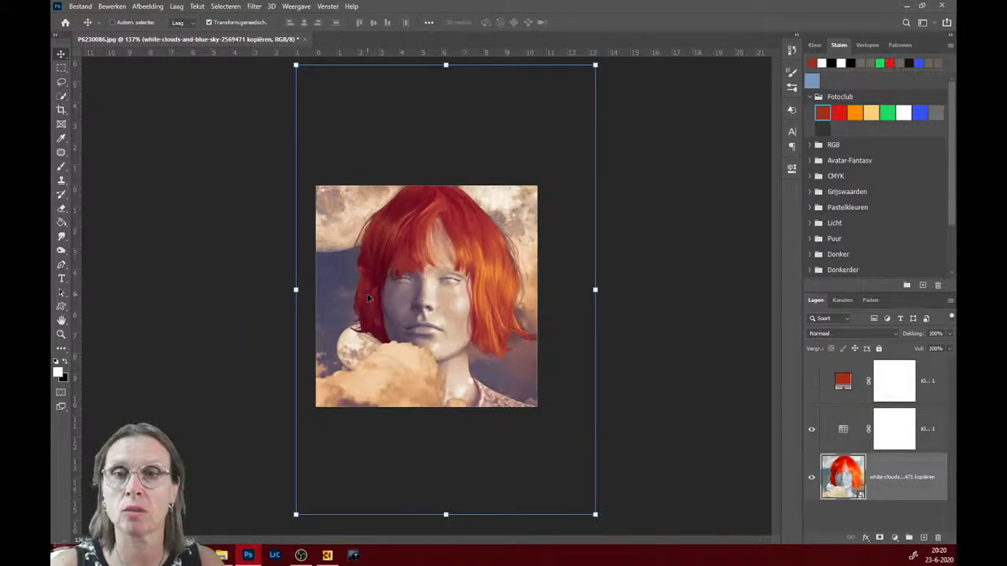
Revert to the Uitsnijden history state, keeping the portrait at 924 pixels
{"action": "left_click", "coordinate": [792, 51]}
{"action": "left_click", "coordinate": [699, 168]}
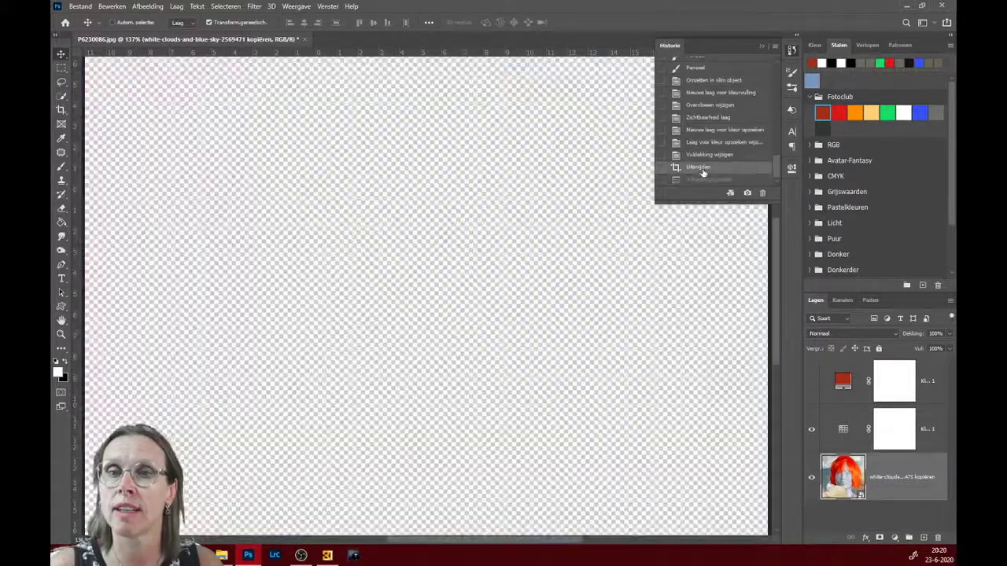
{"action": "left_click", "coordinate": [762, 47]}
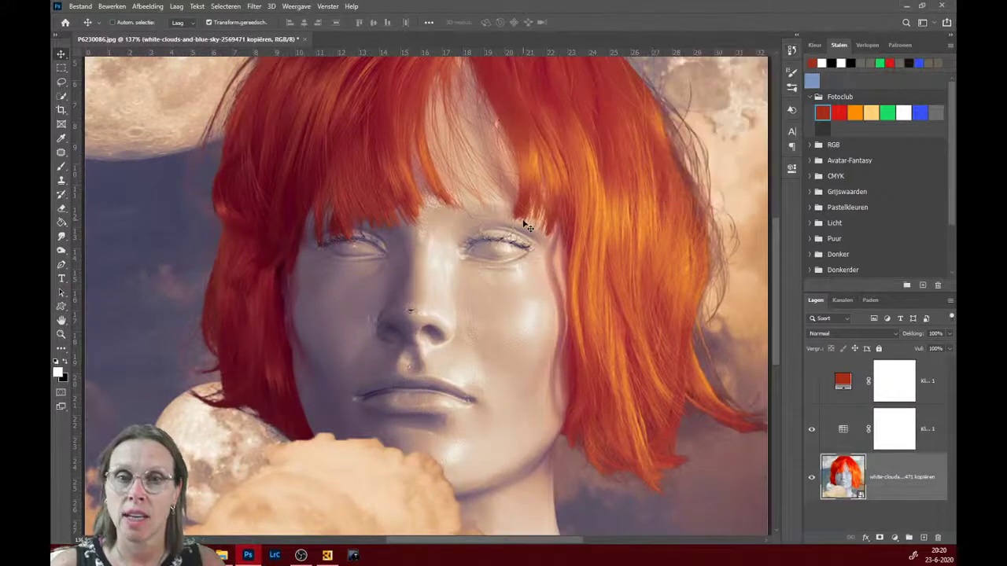
{"action": "scroll", "coordinate": [749, 455], "scroll_direction": "down", "scroll_amount": 5}
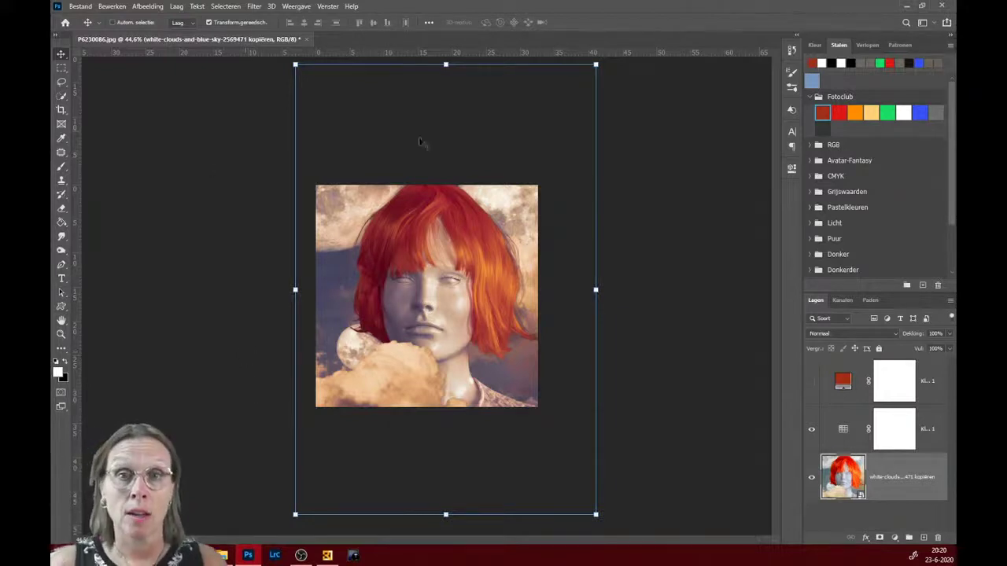
{"action": "left_click", "coordinate": [85, 8]}
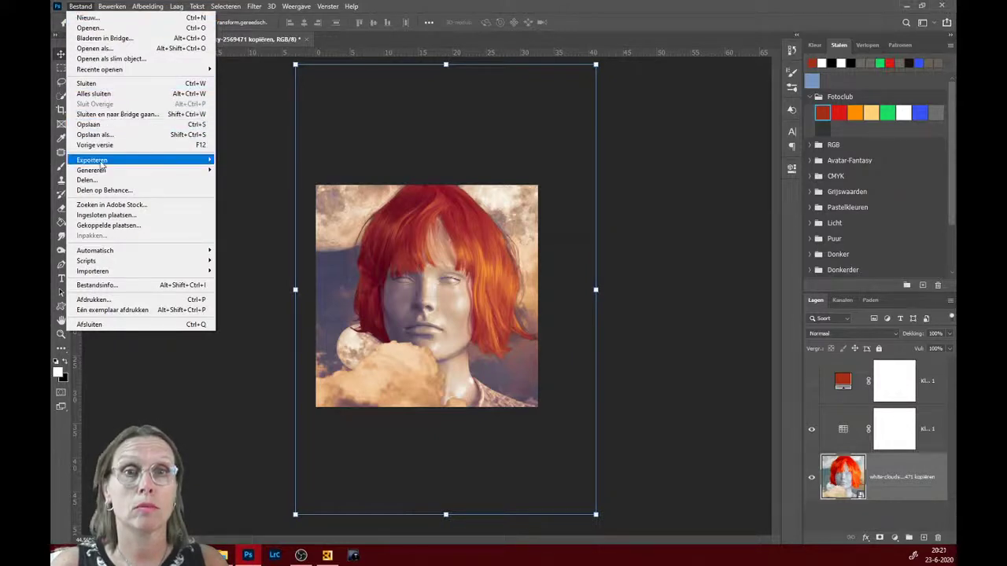
{"action": "mouse_move", "coordinate": [92, 159]}
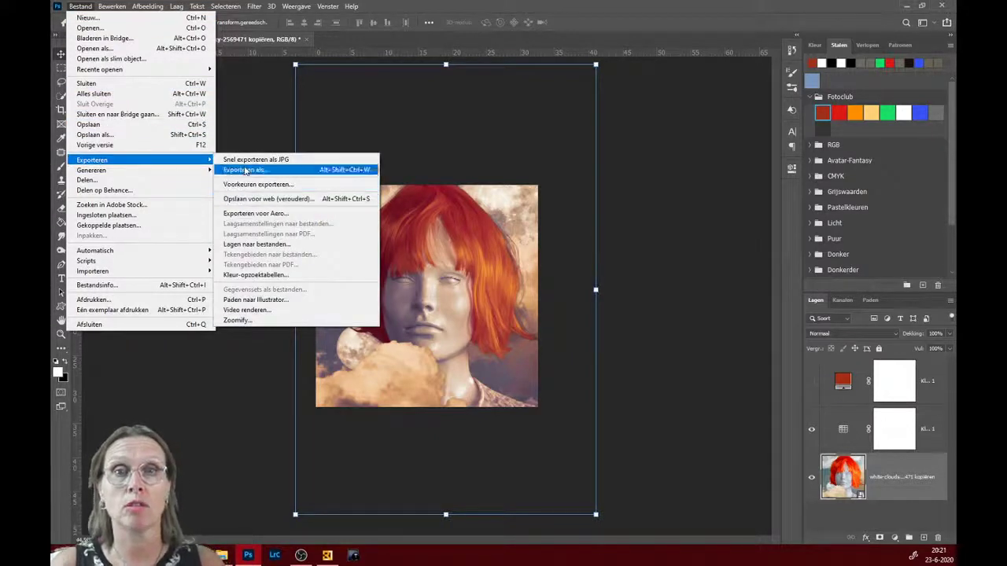
Quick-export the portrait as P6230086.jpg to the desktop (Bureaublad)
{"action": "left_click", "coordinate": [246, 162]}
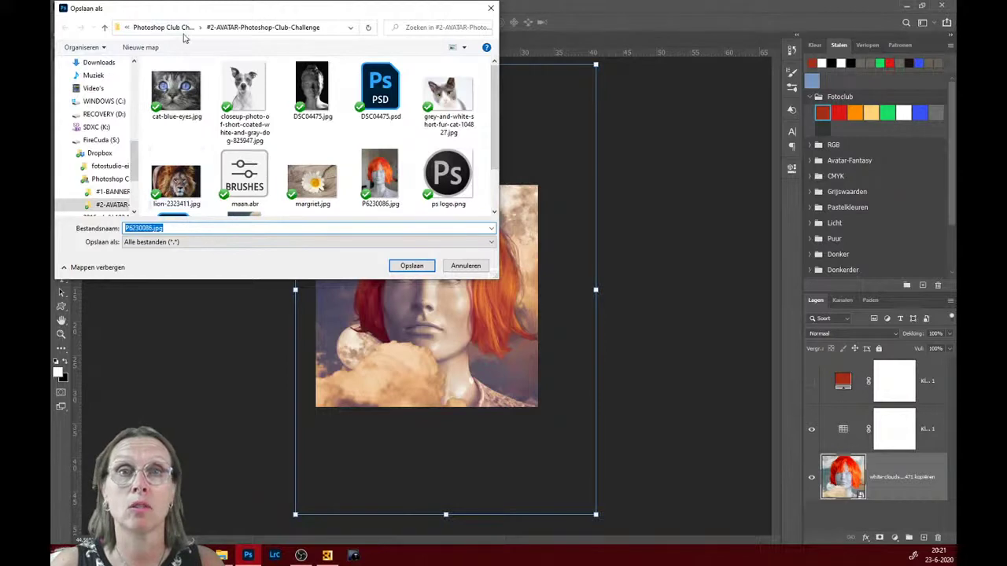
{"action": "left_click", "coordinate": [427, 268]}
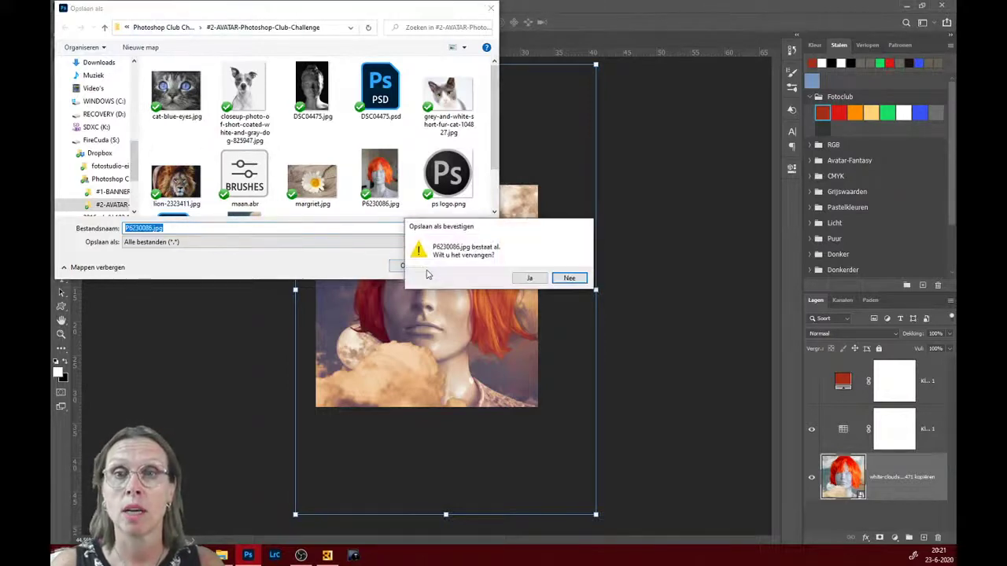
{"action": "left_click", "coordinate": [569, 278]}
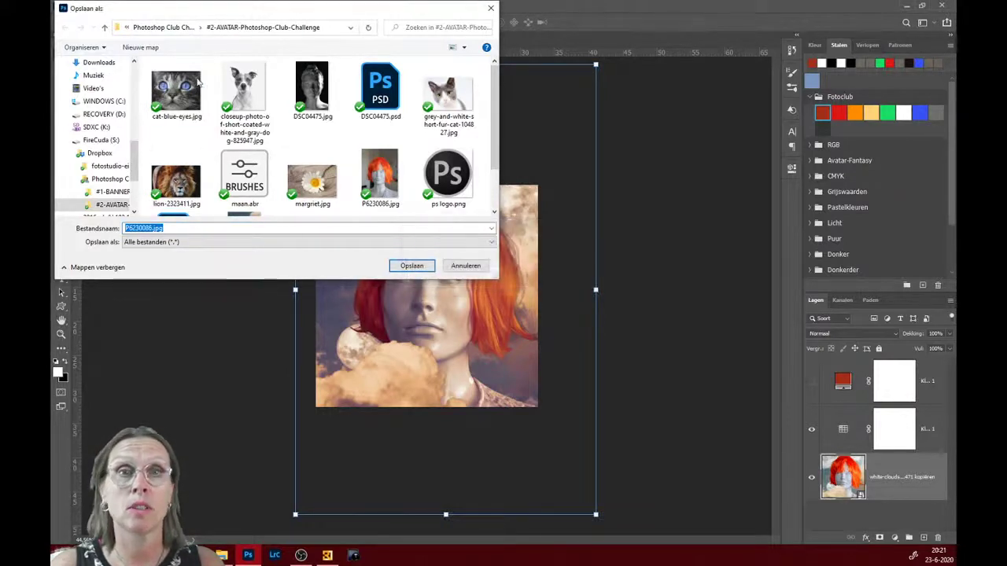
{"action": "left_click_drag", "start_coordinate": [136, 162], "coordinate": [134, 79]}
{"action": "left_click", "coordinate": [98, 84]}
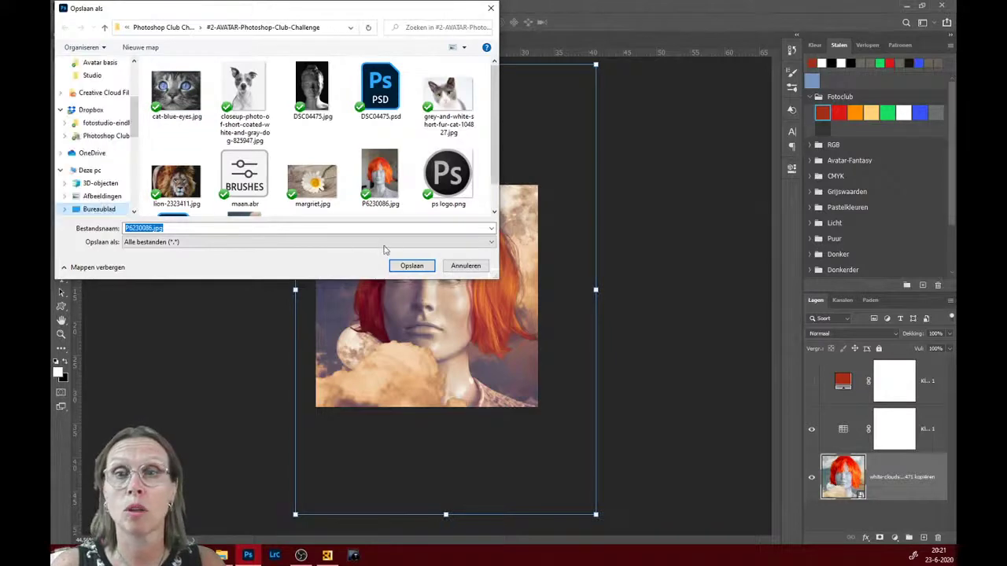
{"action": "left_click", "coordinate": [409, 265]}
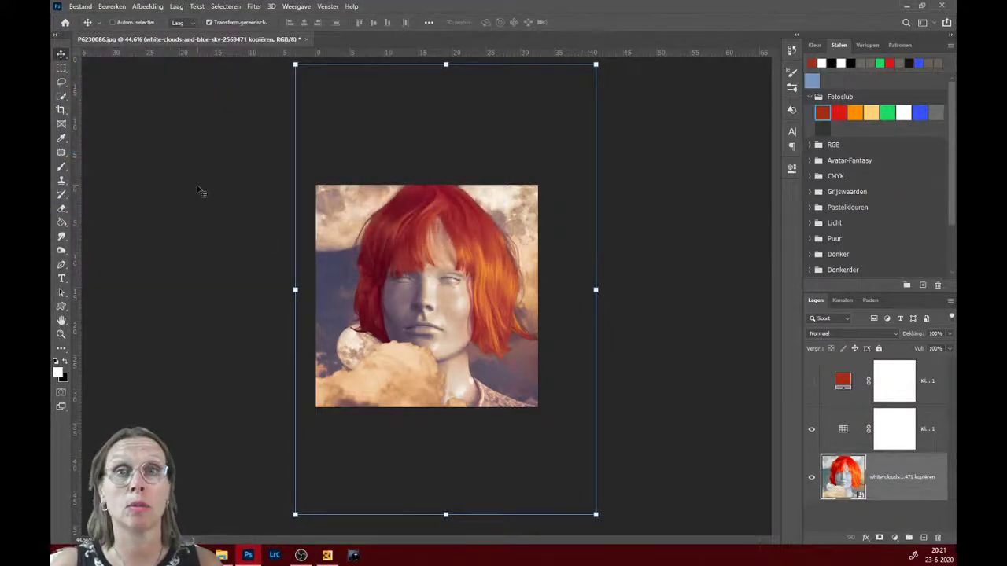
Close the document without saving and open the fotoclub.nl profile settings in Chrome
{"action": "left_click", "coordinate": [307, 39]}
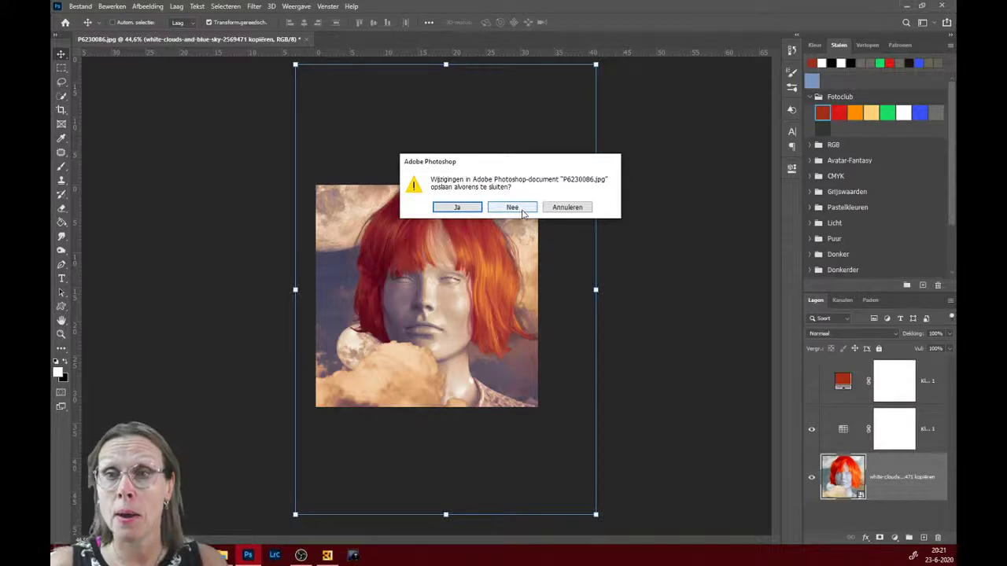
{"action": "left_click", "coordinate": [522, 211]}
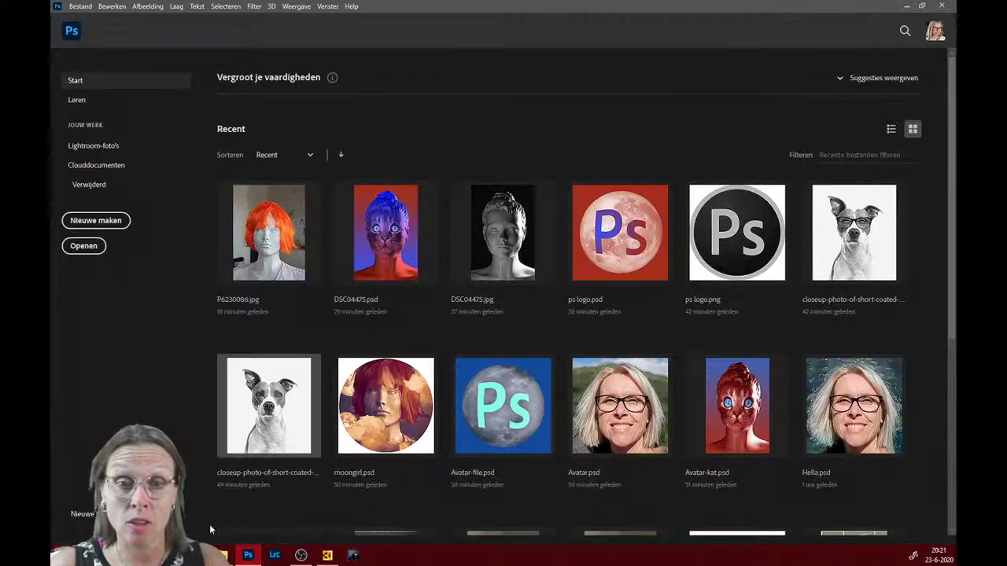
{"action": "mouse_move", "coordinate": [222, 555]}
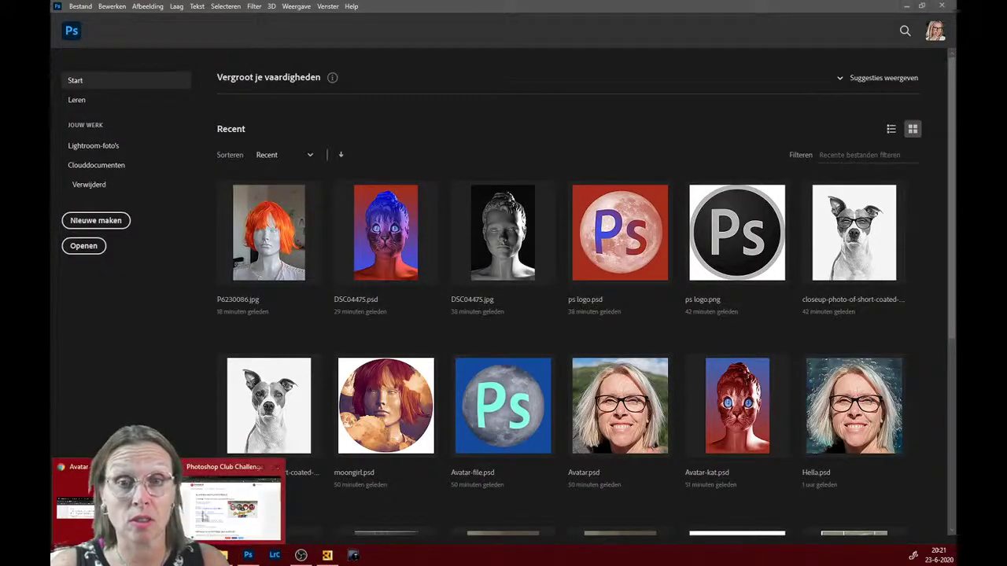
{"action": "left_click", "coordinate": [206, 513]}
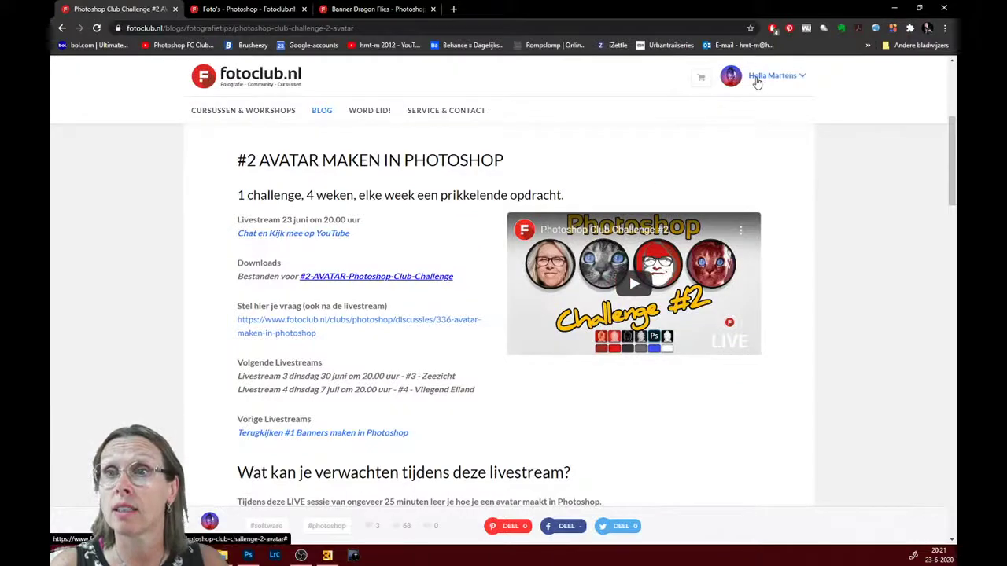
{"action": "mouse_move", "coordinate": [773, 75]}
{"action": "left_click", "coordinate": [748, 108]}
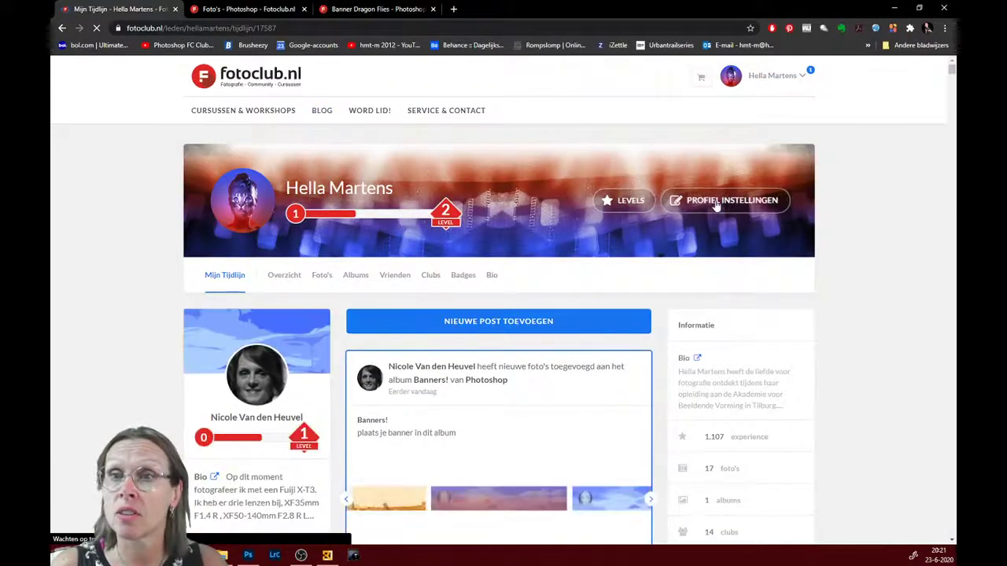
{"action": "left_click", "coordinate": [724, 201]}
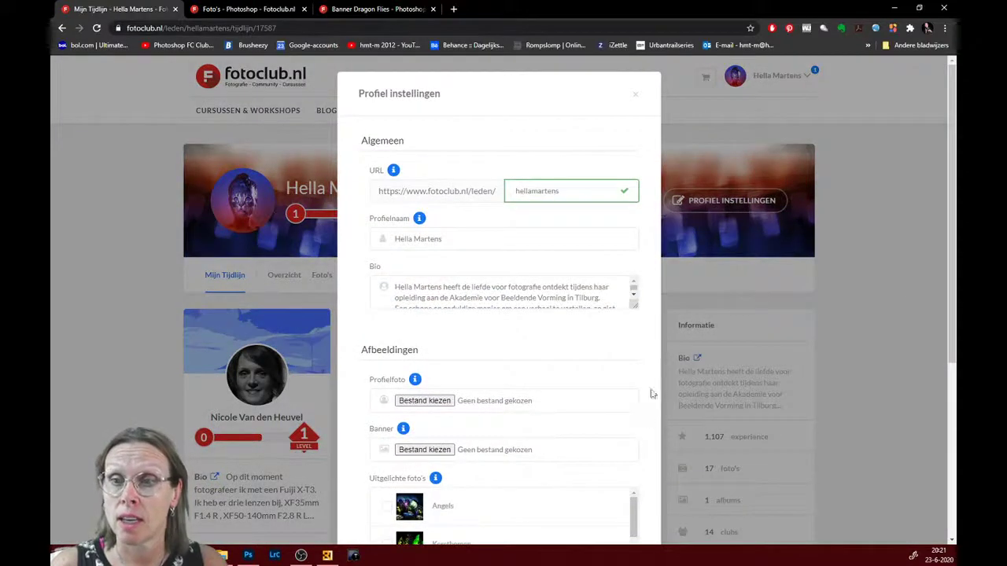
Choose moongirl.jpg as the new profile photo, browsing with extra-large thumbnails
{"action": "left_click_drag", "start_coordinate": [952, 354], "coordinate": [954, 486]}
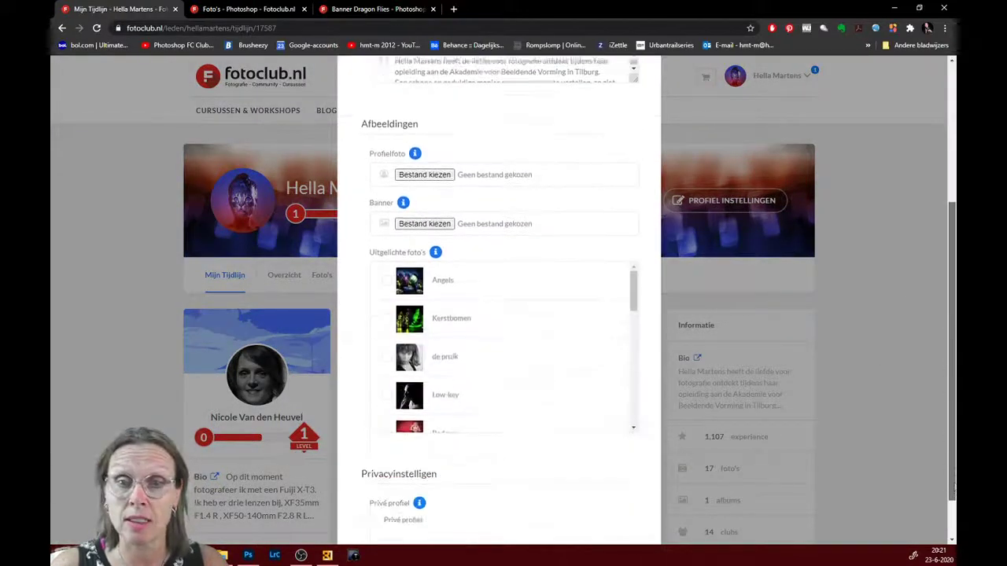
{"action": "scroll", "coordinate": [954, 486], "scroll_direction": "up", "scroll_amount": 1}
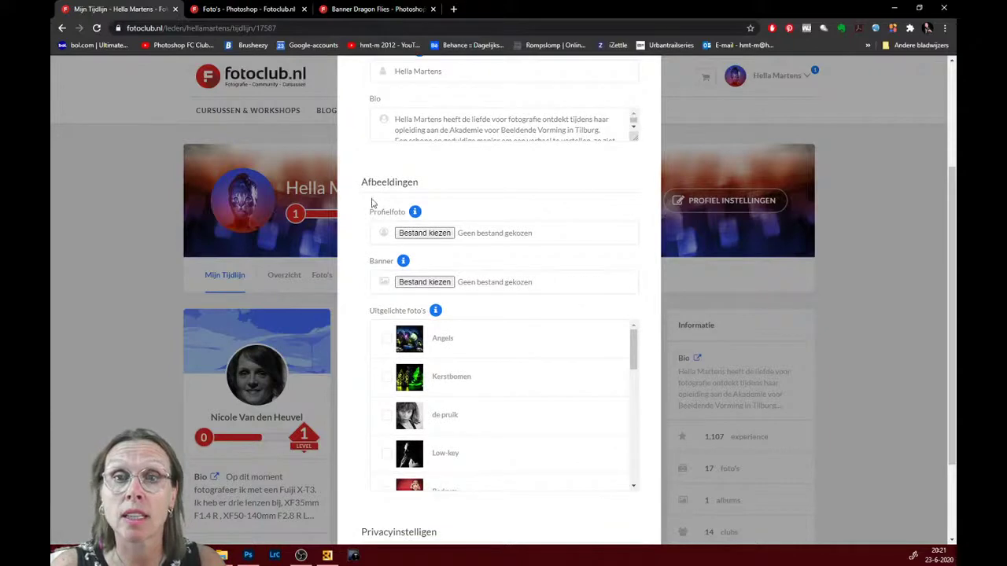
{"action": "left_click", "coordinate": [407, 235]}
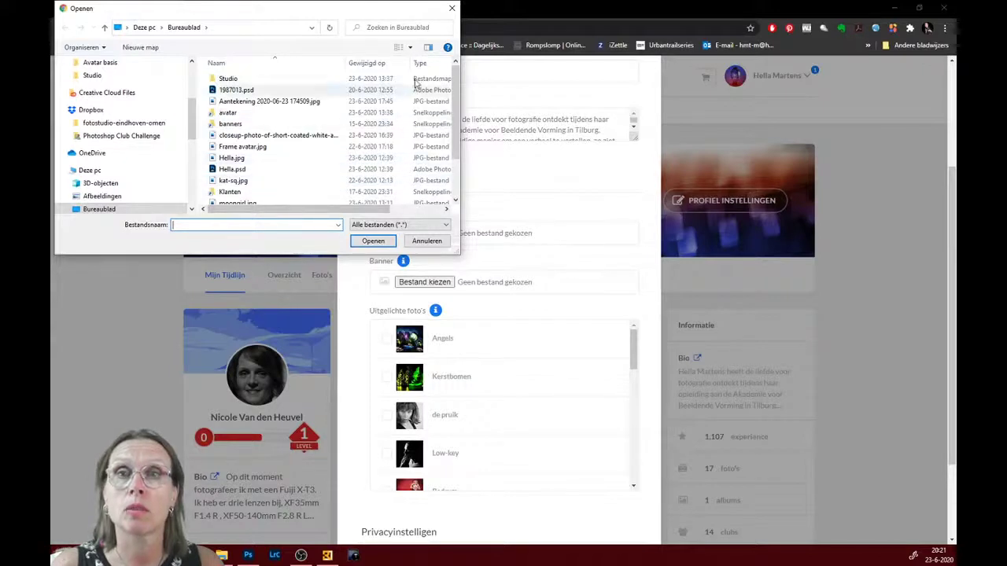
{"action": "left_click", "coordinate": [409, 48]}
{"action": "left_click", "coordinate": [428, 11]}
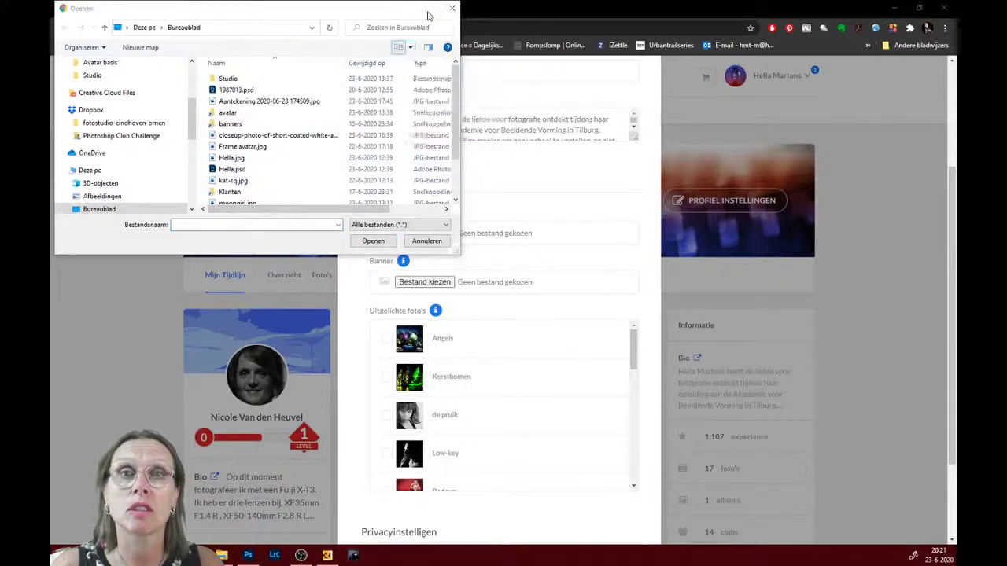
{"action": "mouse_move", "coordinate": [455, 73]}
{"action": "left_mouse_down"}
{"action": "mouse_move", "coordinate": [451, 180]}
{"action": "mouse_move", "coordinate": [453, 161]}
{"action": "left_mouse_up"}
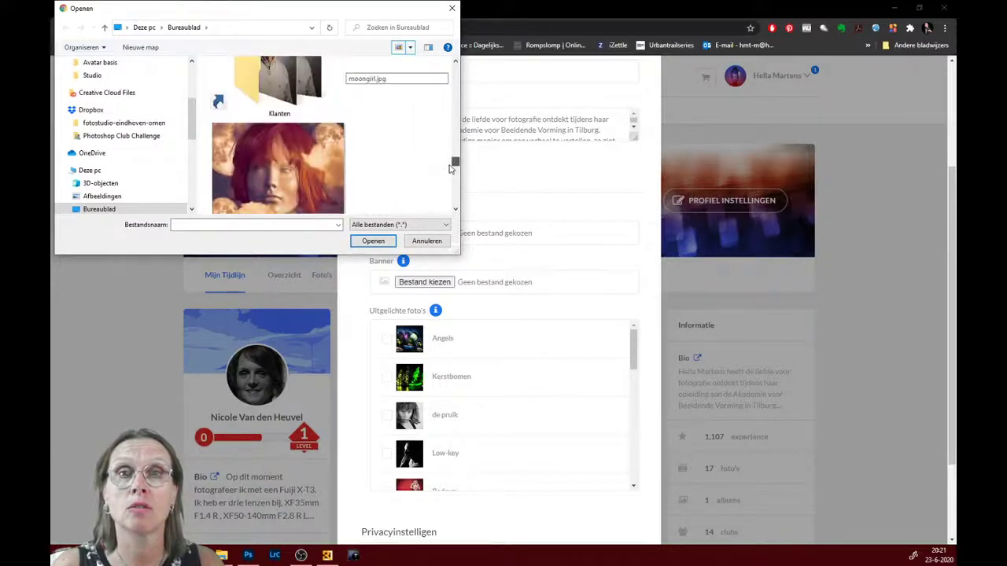
{"action": "left_click", "coordinate": [299, 141]}
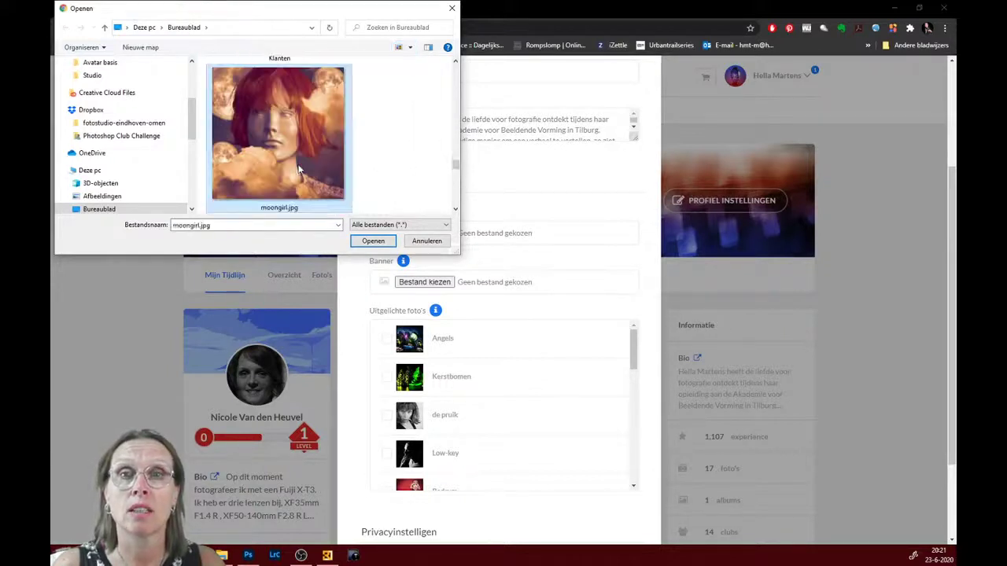
{"action": "left_click", "coordinate": [373, 241]}
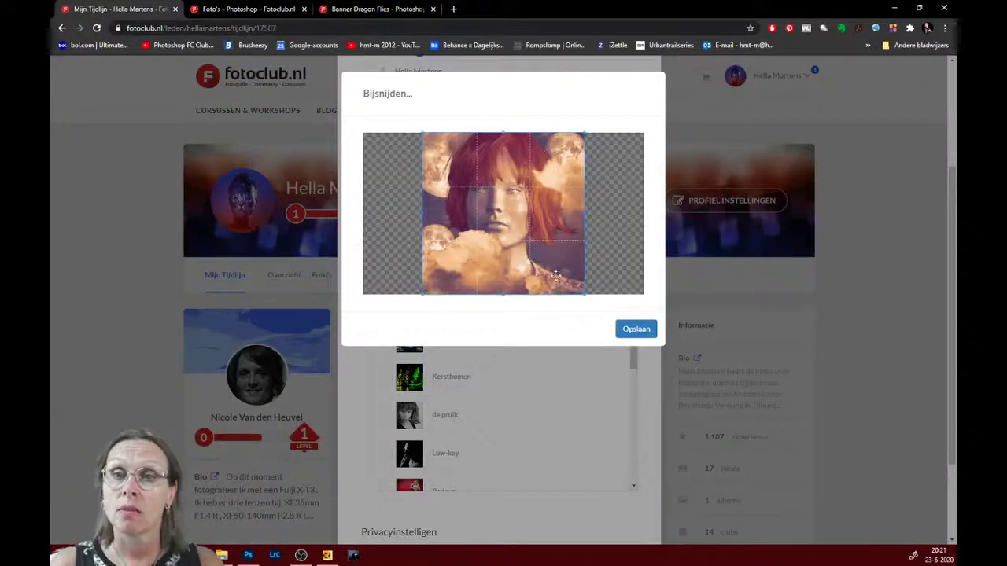
Save the cropped photo and the profile settings, then dismiss the confirmation
{"action": "left_click", "coordinate": [632, 334]}
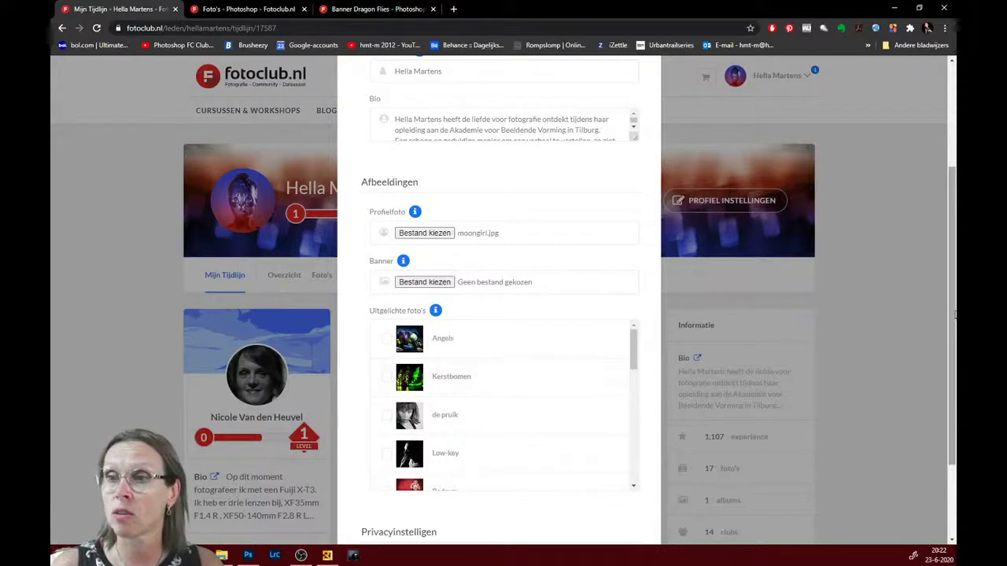
{"action": "scroll", "coordinate": [928, 341], "scroll_direction": "down", "scroll_amount": 2}
{"action": "left_click", "coordinate": [620, 512]}
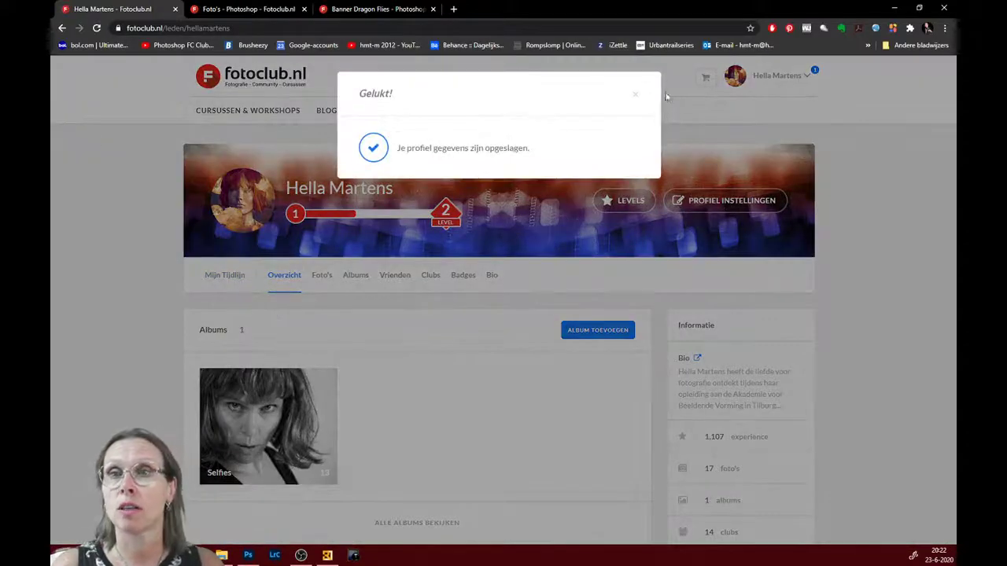
{"action": "left_click", "coordinate": [635, 94]}
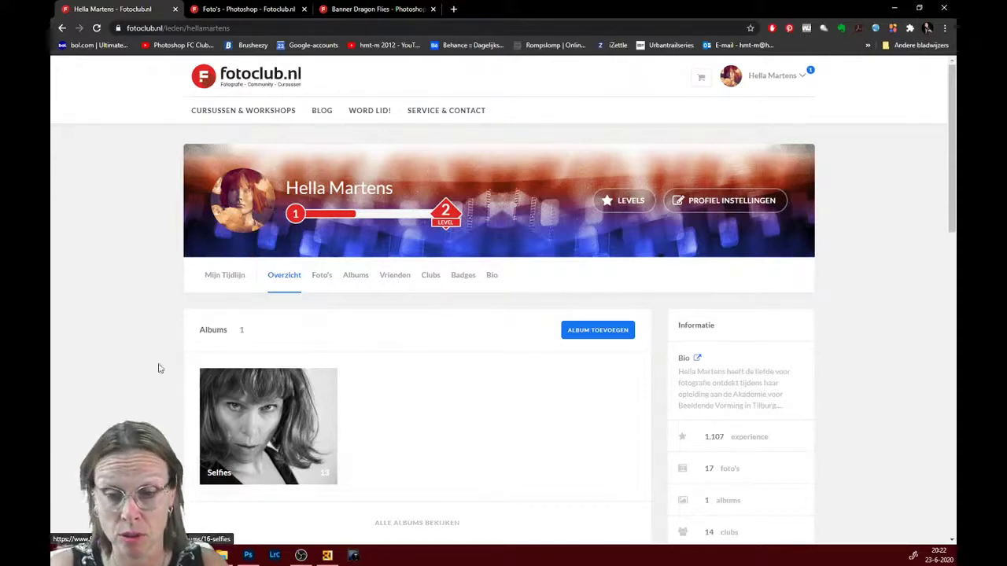
Open the closeup dog PSD in Photoshop and hide the glasses layer
{"action": "left_click", "coordinate": [248, 555]}
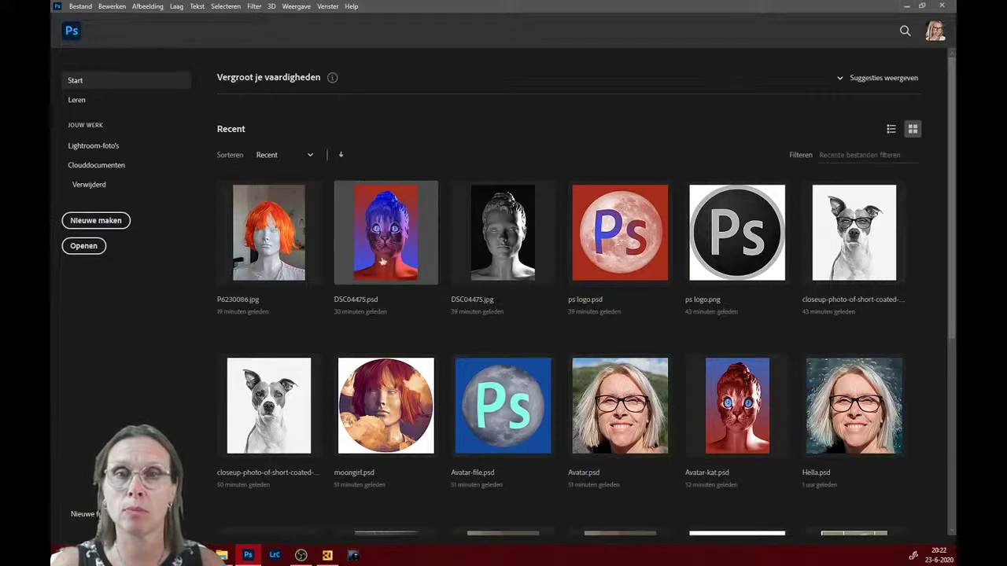
{"action": "left_click", "coordinate": [880, 259]}
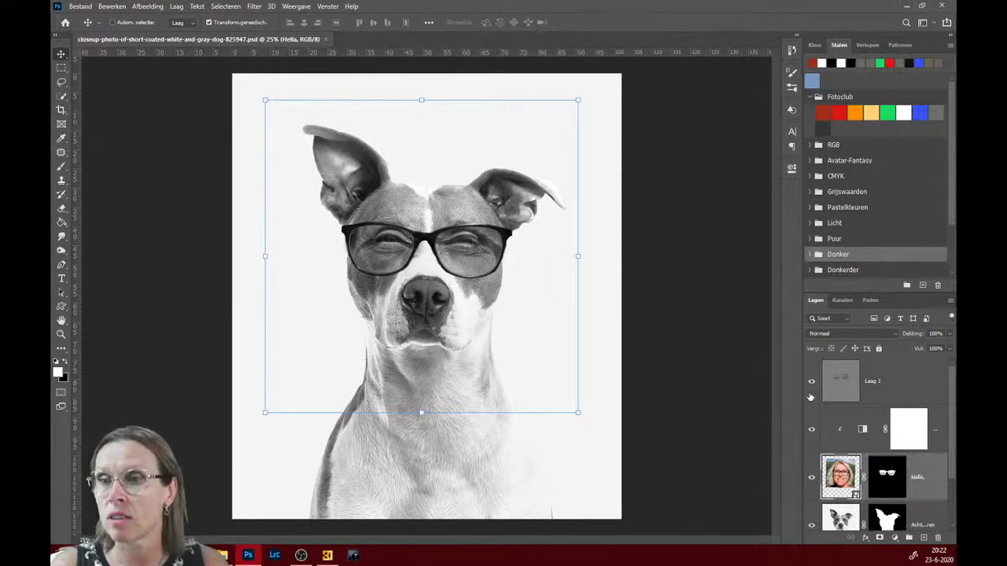
{"action": "left_click", "coordinate": [812, 477]}
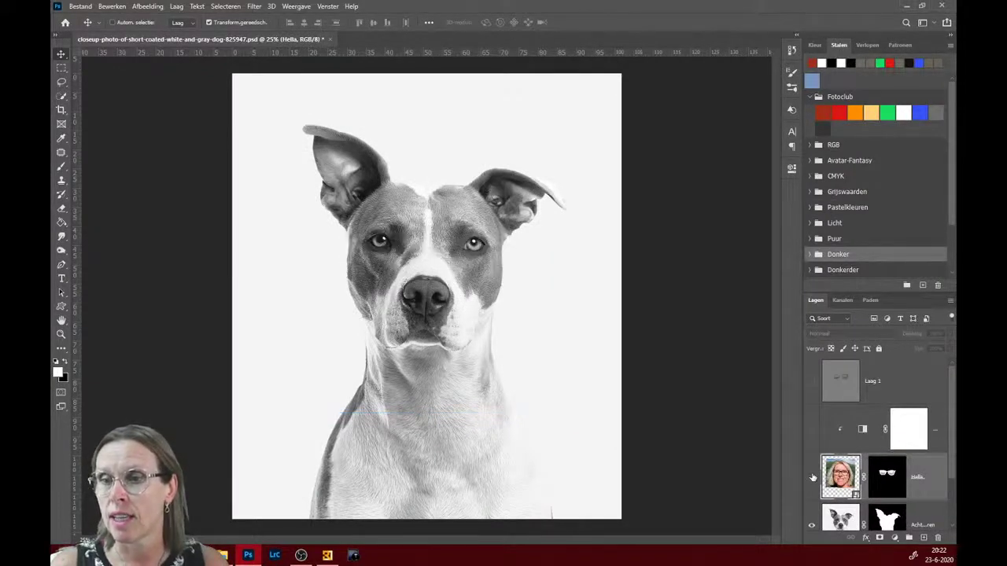
{"action": "scroll", "coordinate": [955, 491], "scroll_direction": "down", "scroll_amount": 1}
{"action": "scroll", "coordinate": [954, 491], "scroll_direction": "down", "scroll_amount": 1}
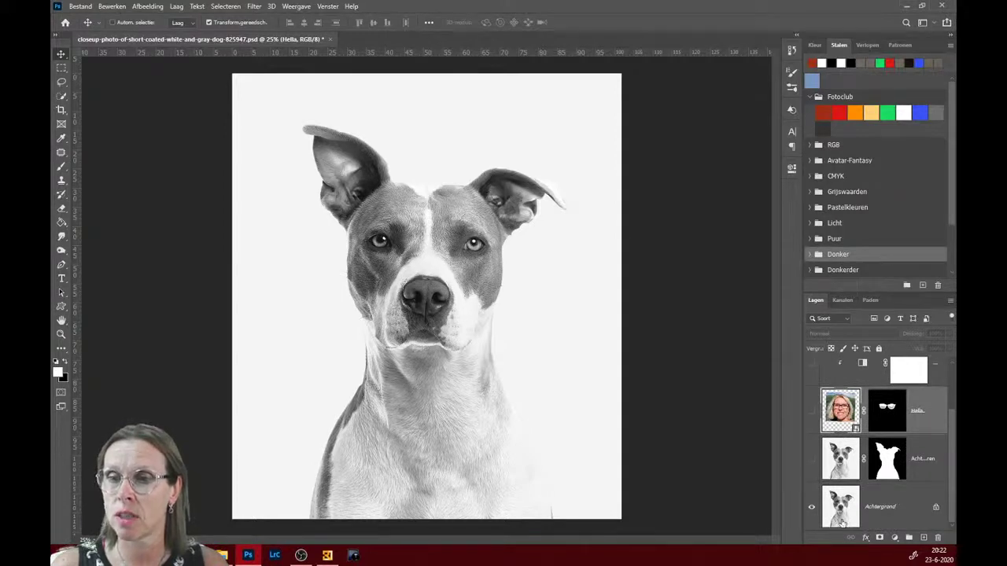
Duplicate the Achtergrond layer and apply Achtergrond verwijderen to the copy
{"action": "left_click_drag", "start_coordinate": [842, 521], "coordinate": [924, 537]}
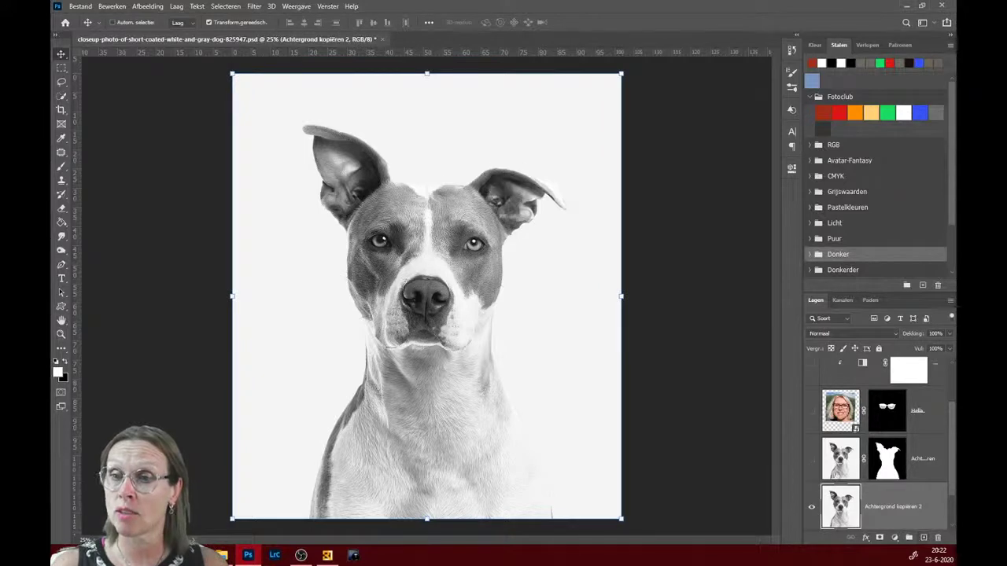
{"action": "left_click", "coordinate": [792, 167]}
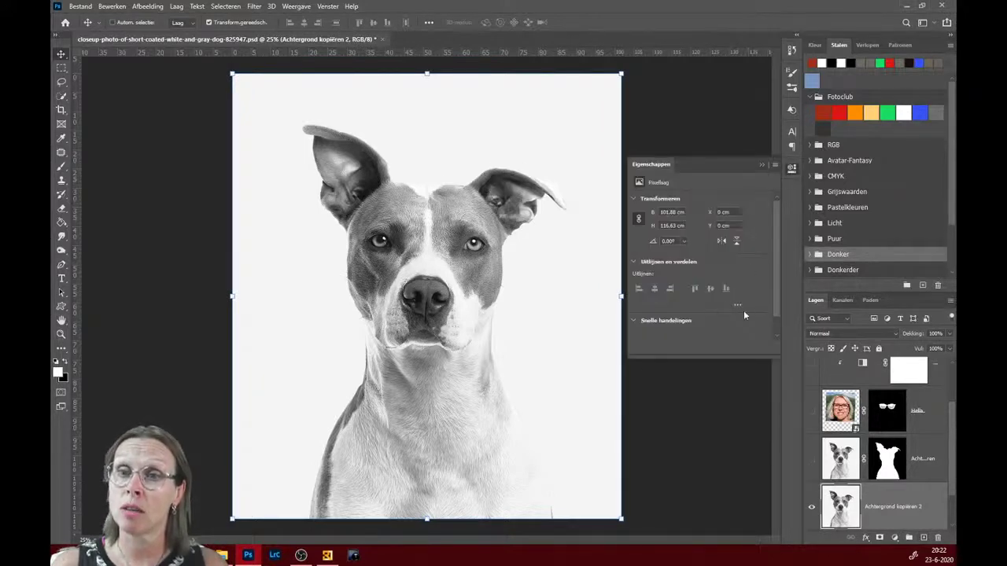
{"action": "scroll", "coordinate": [775, 311], "scroll_direction": "down", "scroll_amount": 1}
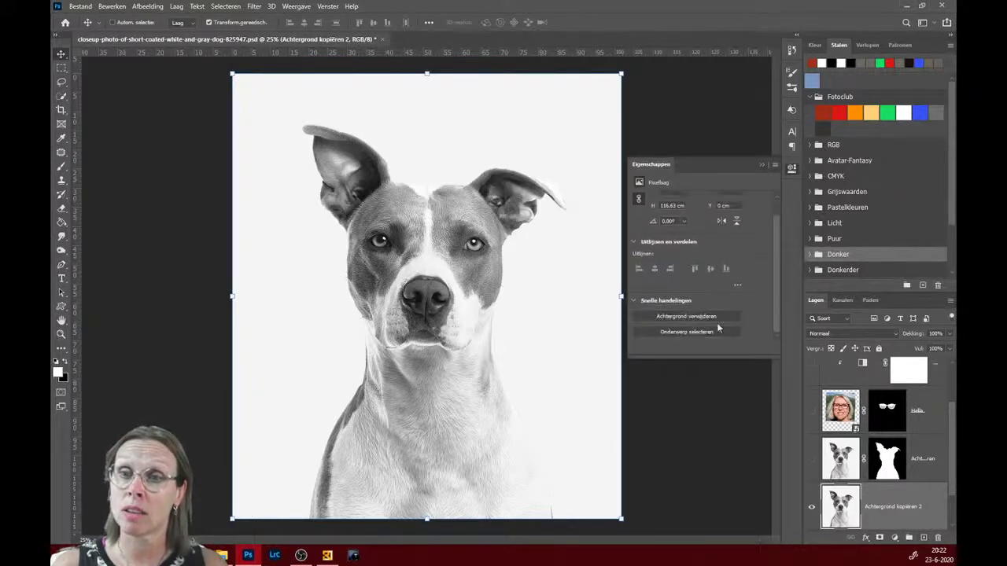
{"action": "left_click", "coordinate": [672, 317]}
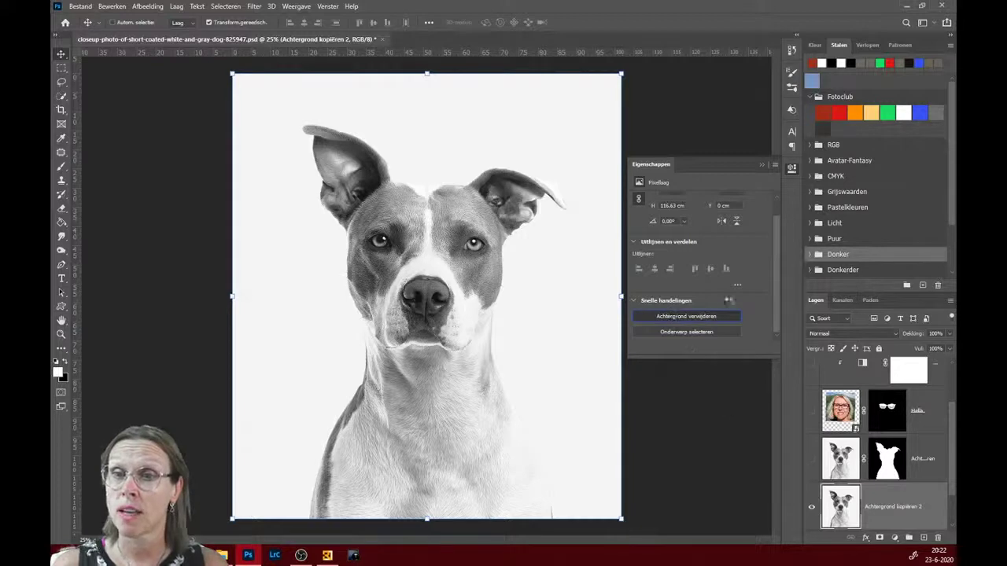
{"action": "left_click", "coordinate": [763, 165]}
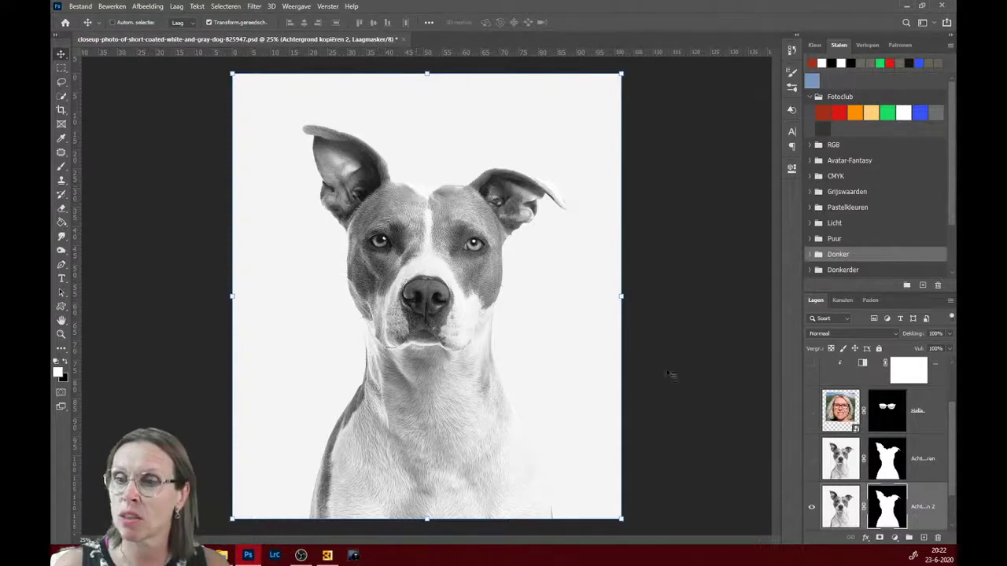
Hide the bottom dog copy, disable the top mask, and show the woman's photo layer
{"action": "left_click", "coordinate": [812, 507]}
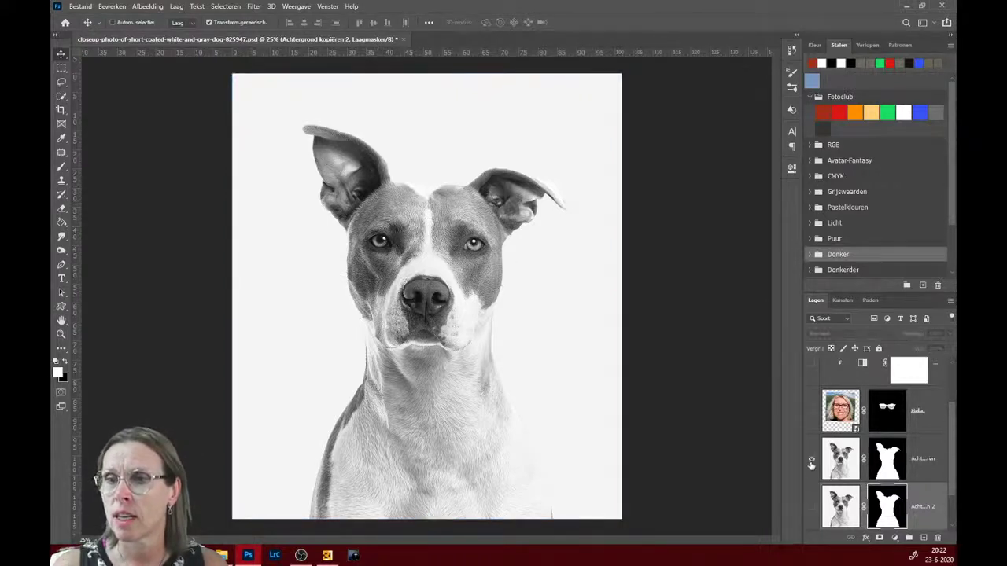
{"action": "left_click", "coordinate": [894, 461]}
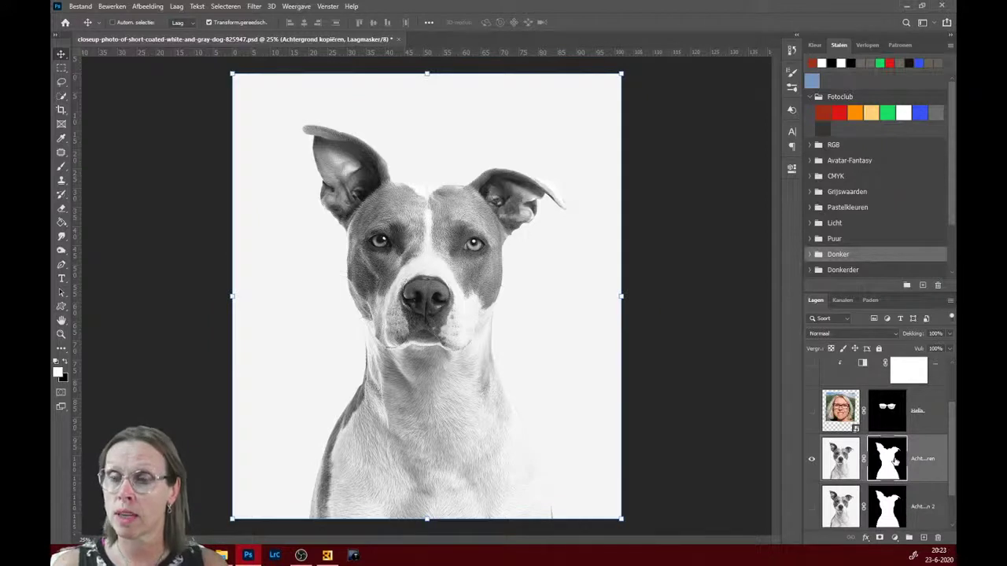
{"action": "left_click", "coordinate": [892, 407], "text": "shift"}
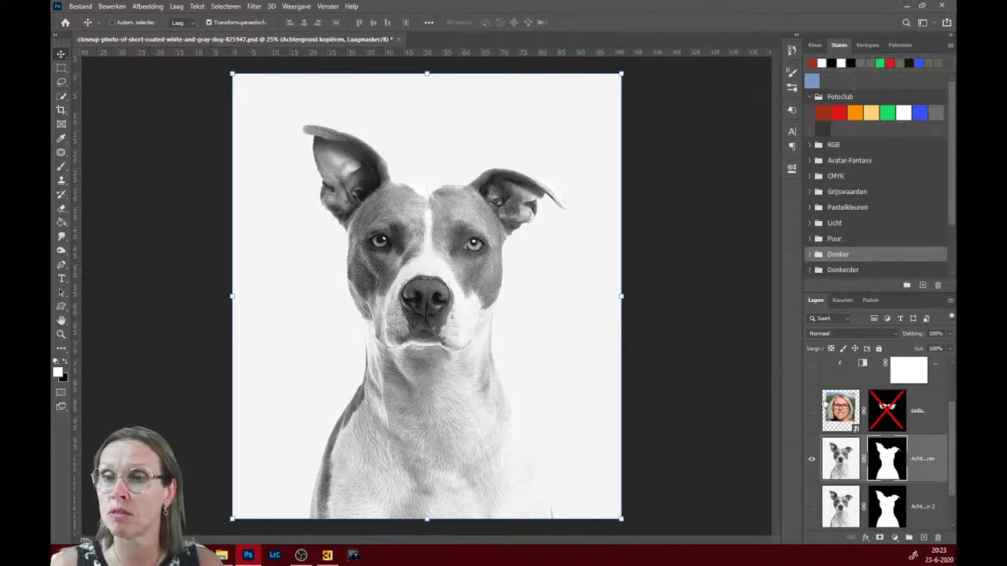
{"action": "left_click", "coordinate": [813, 411]}
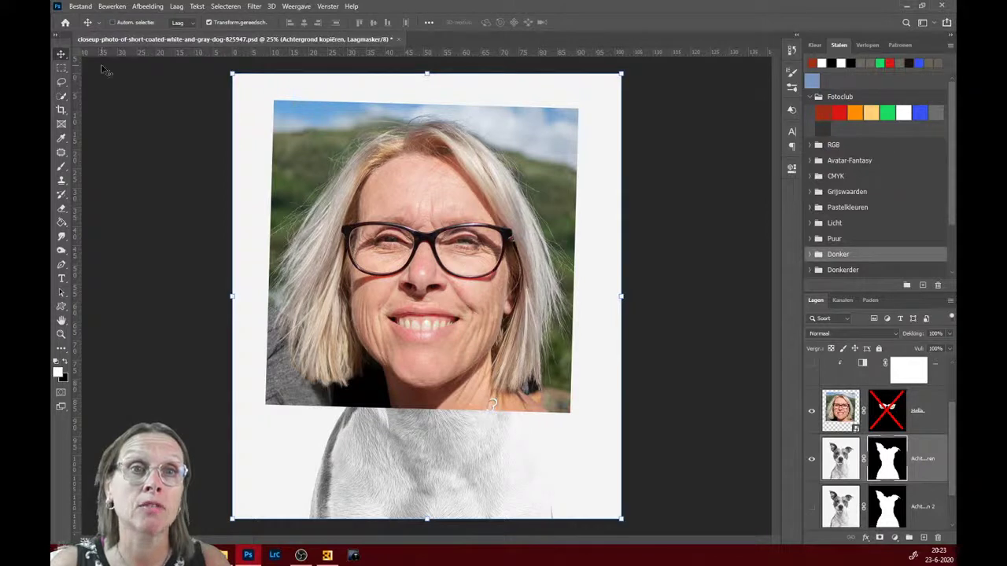
Quick-select the glasses on the woman's photo layer and zoom to 50%
{"action": "left_click", "coordinate": [61, 96]}
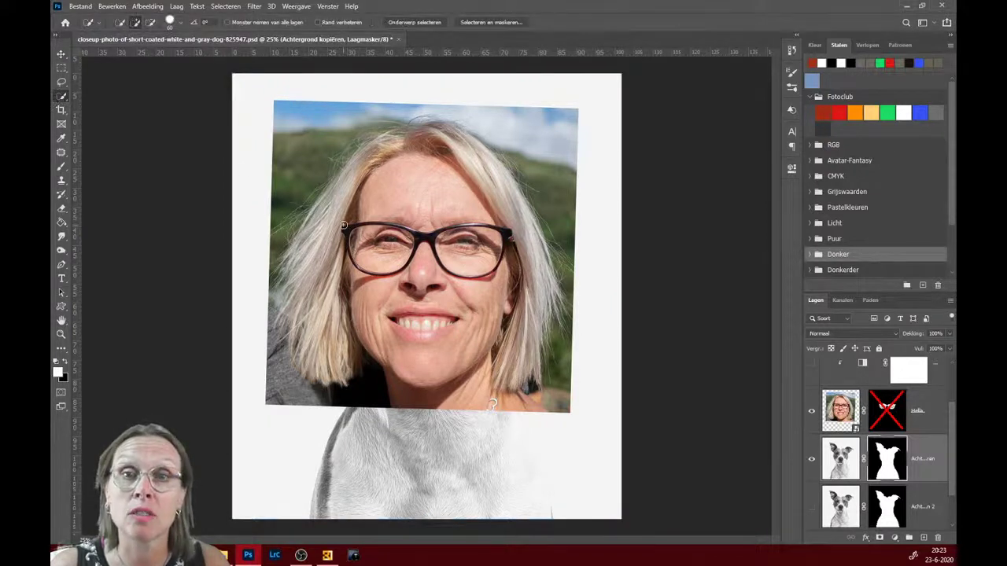
{"action": "left_click_drag", "start_coordinate": [346, 228], "coordinate": [450, 246]}
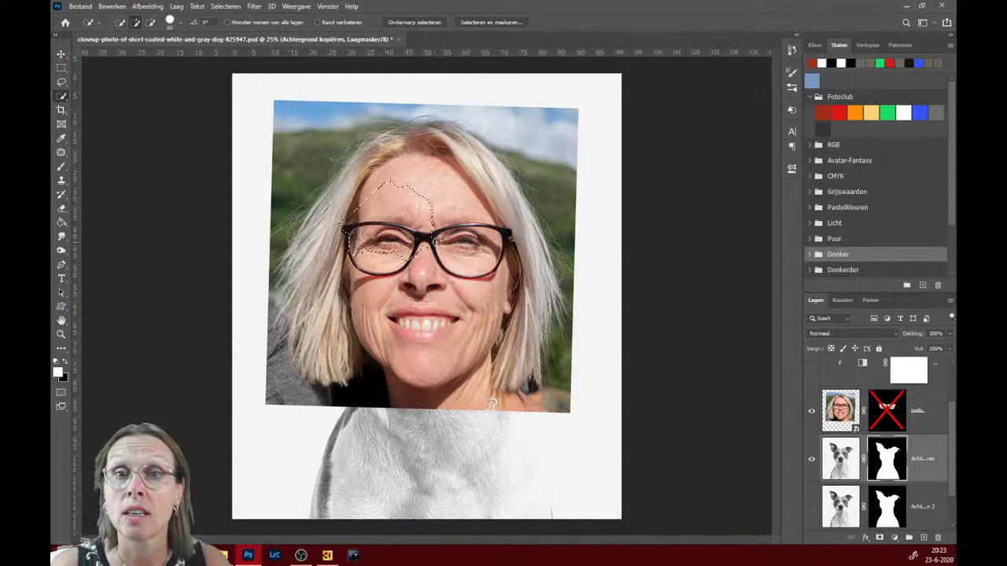
{"action": "left_click", "coordinate": [842, 413]}
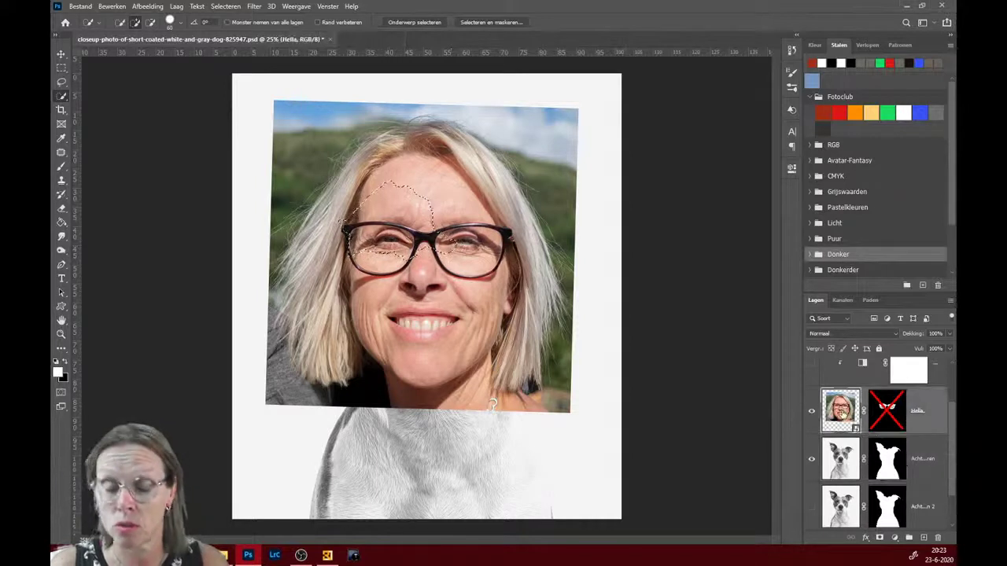
{"action": "key", "text": "ctrl+d"}
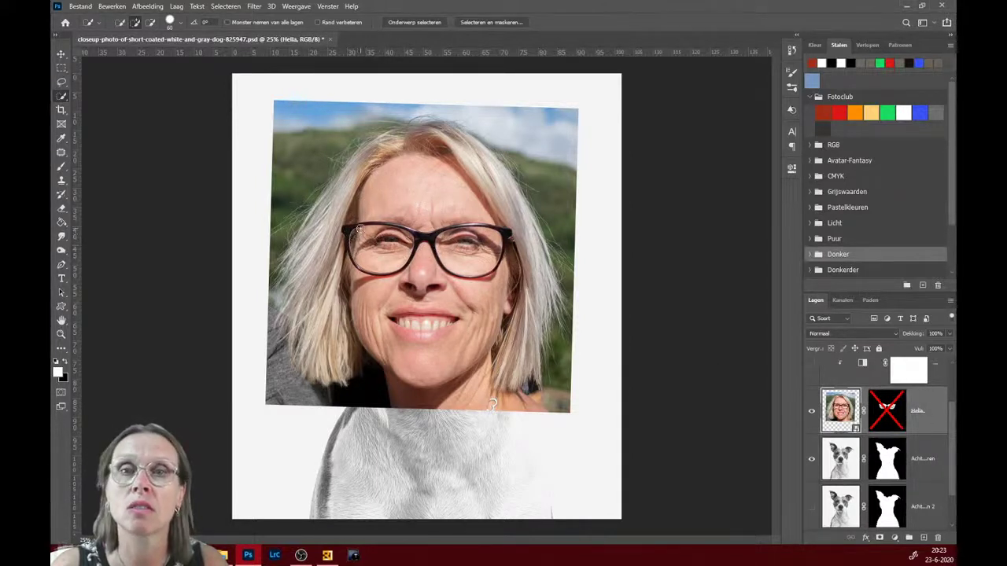
{"action": "mouse_move", "coordinate": [347, 230]}
{"action": "left_mouse_down"}
{"action": "mouse_move", "coordinate": [422, 244]}
{"action": "mouse_move", "coordinate": [504, 234]}
{"action": "left_mouse_up"}
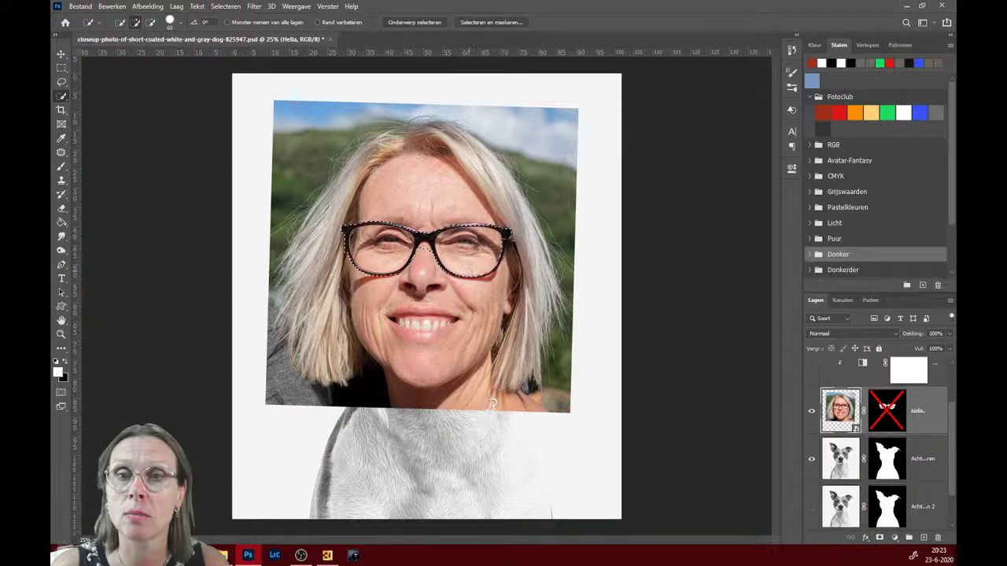
{"action": "key", "text": "ctrl+plus"}
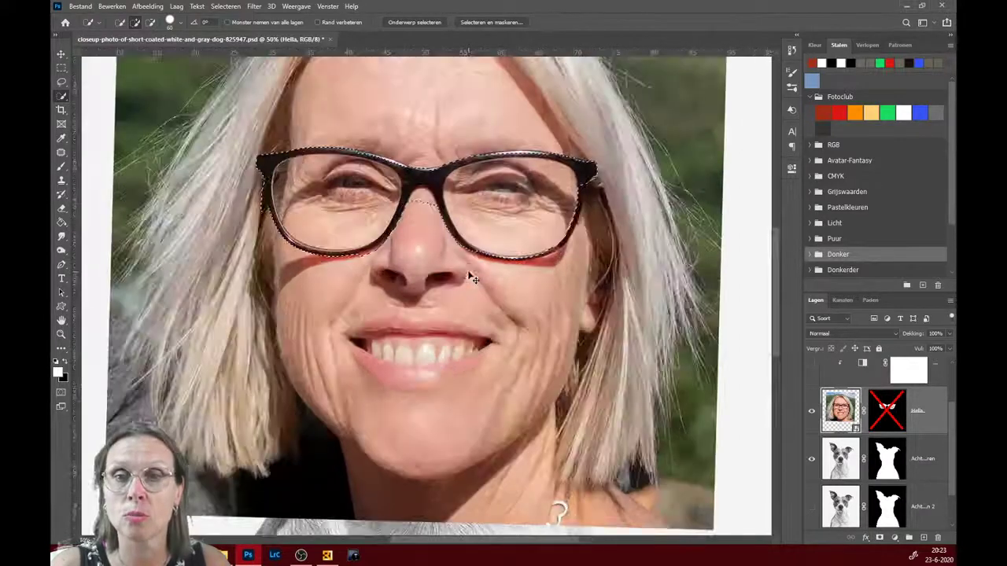
Lasso the nose bridge into the glasses selection and open Selecteren en maskeren
{"action": "left_click", "coordinate": [62, 81]}
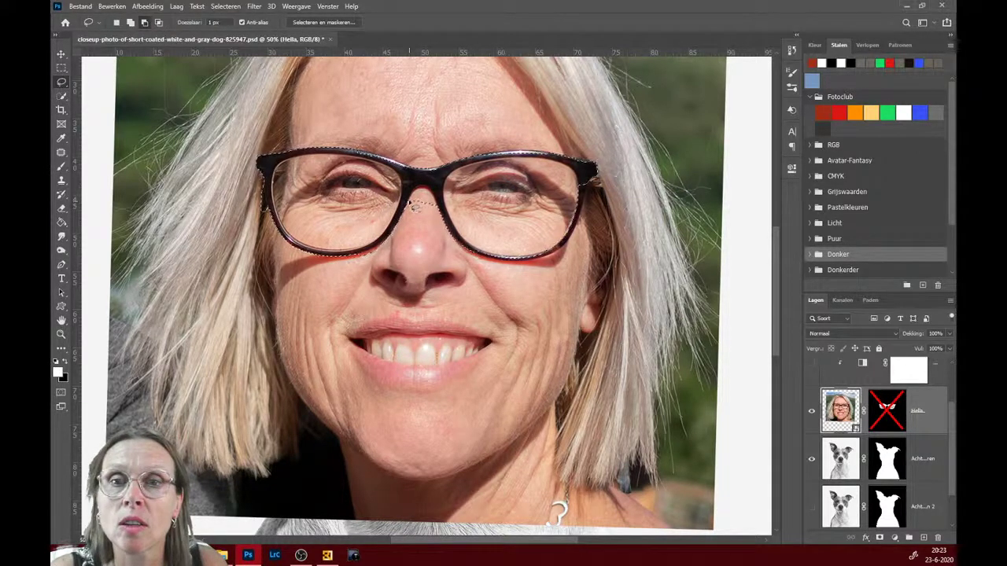
{"action": "left_click_drag", "start_coordinate": [413, 209], "coordinate": [431, 194]}
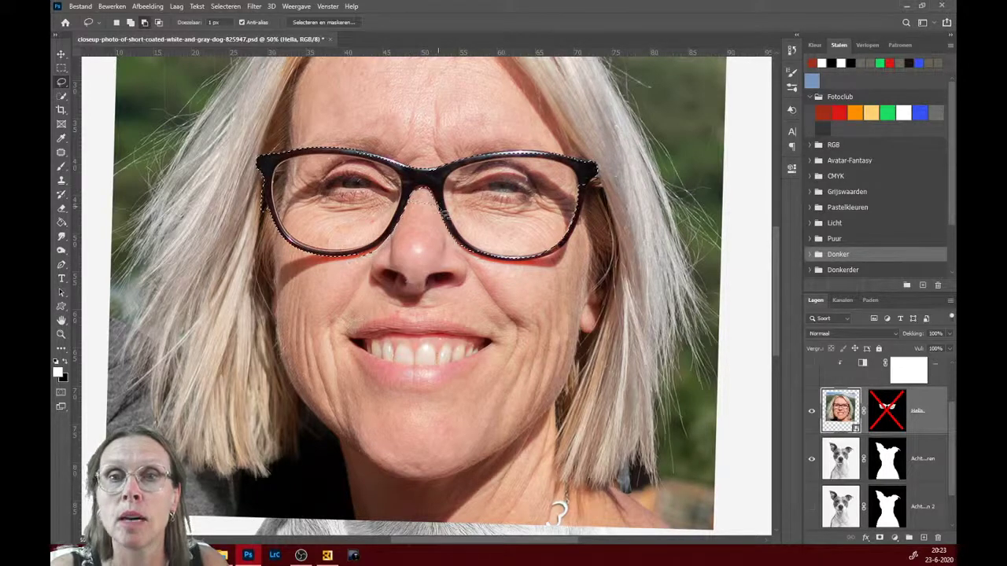
{"action": "left_click_drag", "start_coordinate": [431, 194], "coordinate": [415, 195]}
{"action": "left_click", "coordinate": [338, 23]}
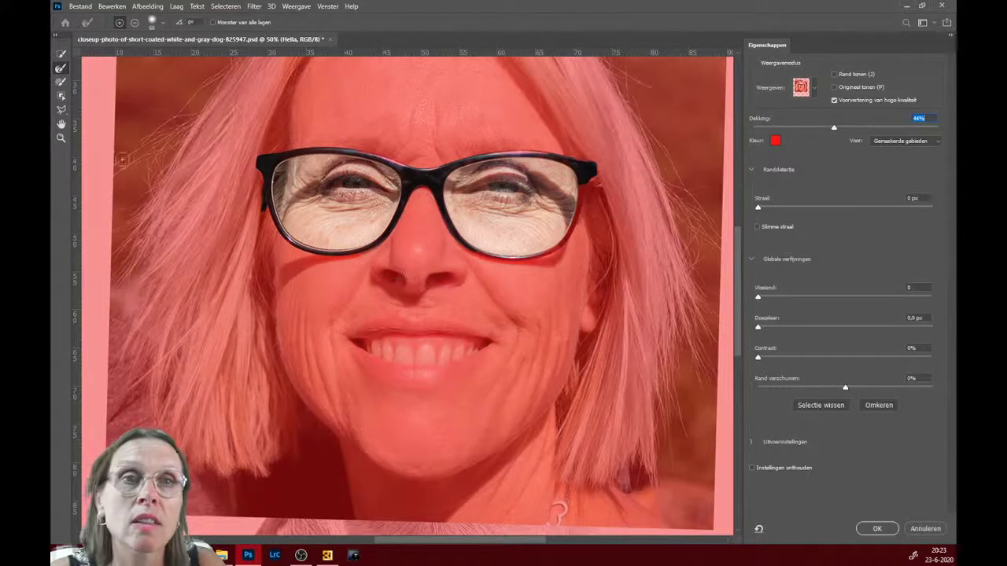
Paint along the glasses frame edges with the Refine Edge Brush and confirm with OK
{"action": "left_click", "coordinate": [60, 82]}
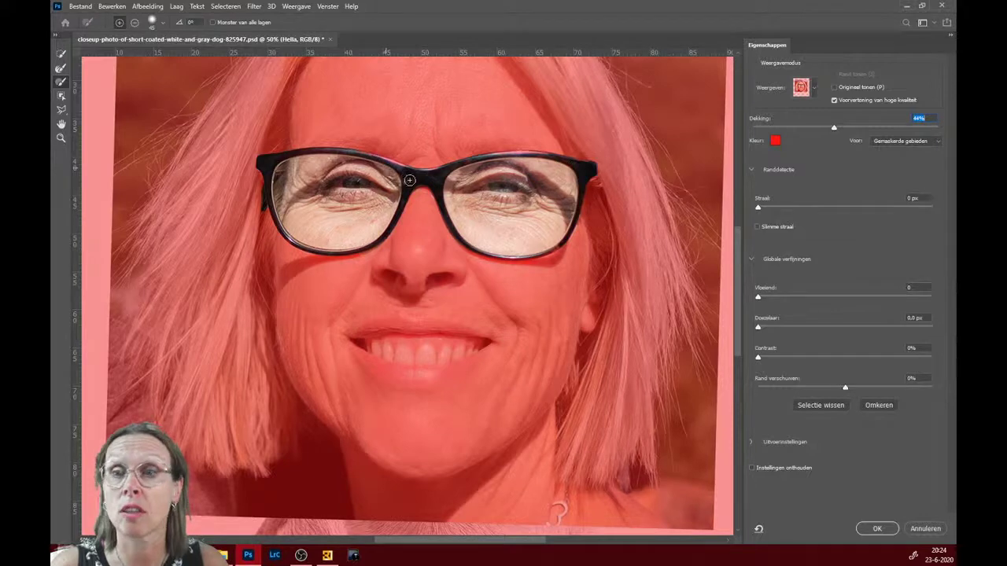
{"action": "left_click", "coordinate": [863, 532]}
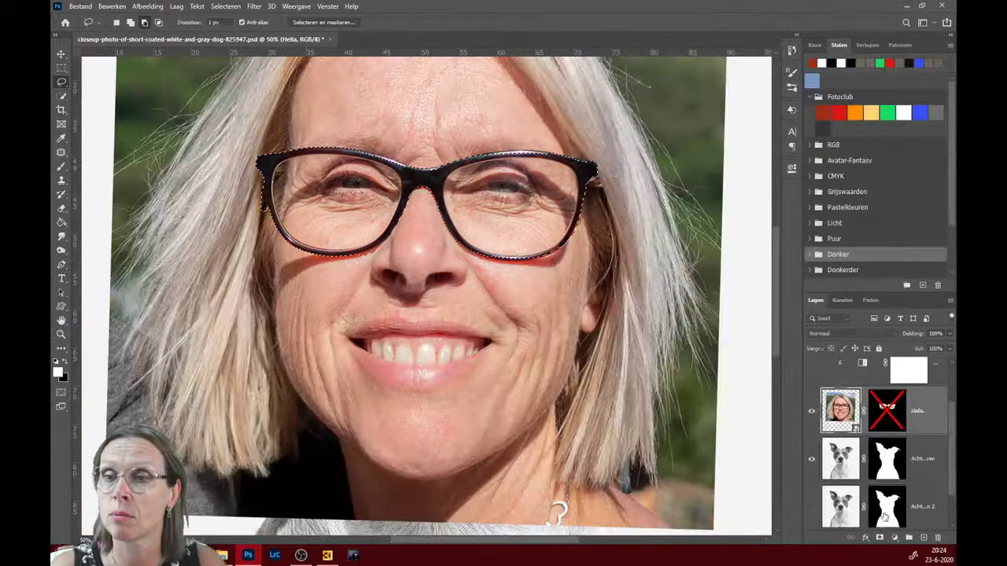
Deselect, re-enable the glasses mask, zoom out, and choose the Sponge tool
{"action": "key", "text": "ctrl+d"}
{"action": "left_click", "coordinate": [892, 409], "text": "shift"}
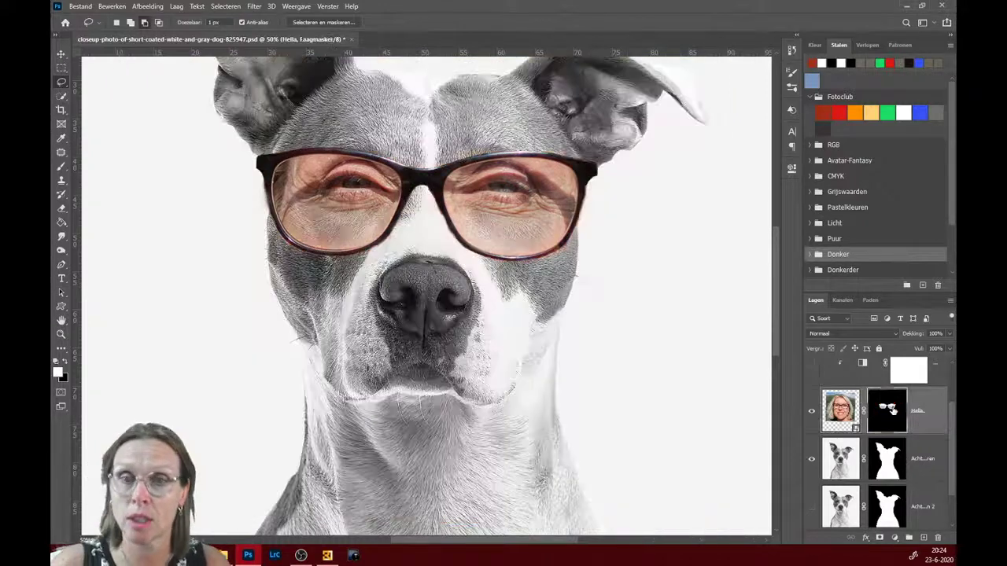
{"action": "key", "text": "ctrl+minus"}
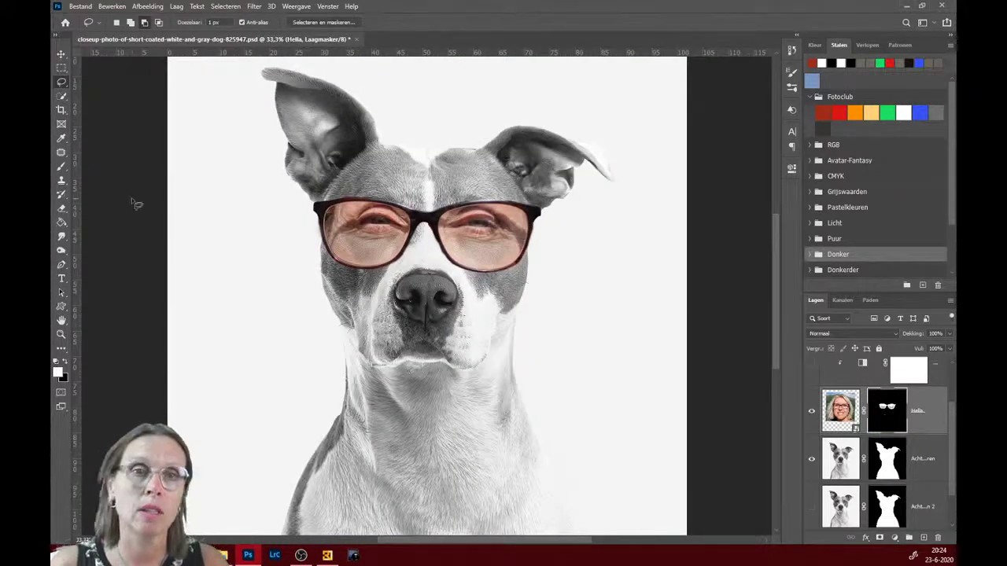
{"action": "left_click", "coordinate": [62, 250]}
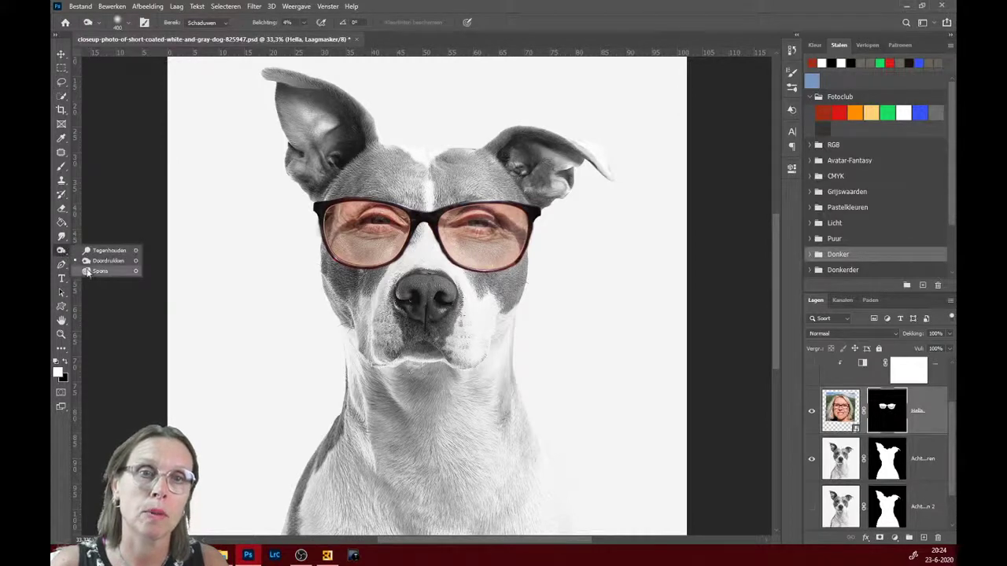
{"action": "left_click", "coordinate": [88, 272]}
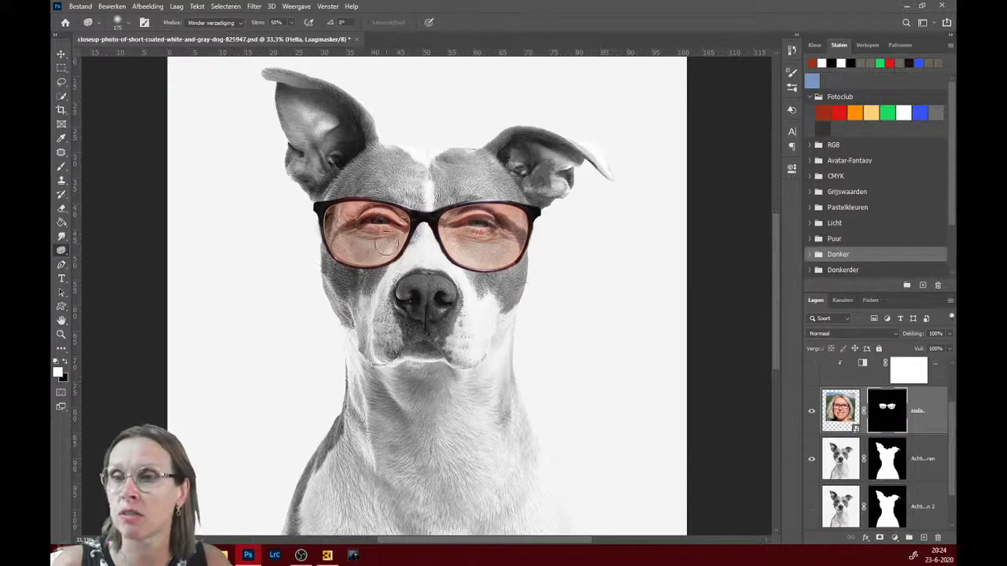
Inspect the glasses mask alone and toggle it off and on to compare
{"action": "left_click", "coordinate": [884, 418], "text": "alt"}
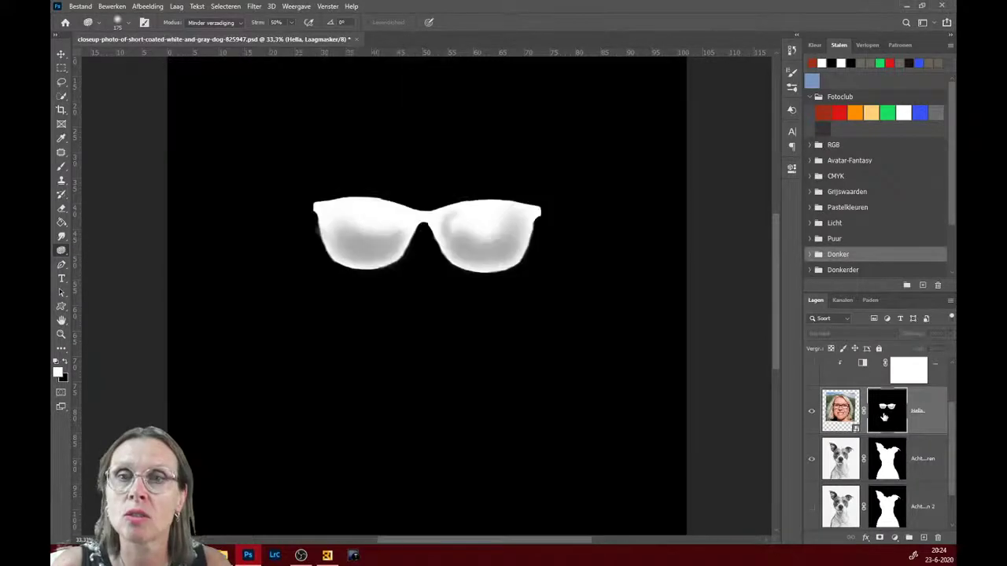
{"action": "left_click", "coordinate": [839, 409]}
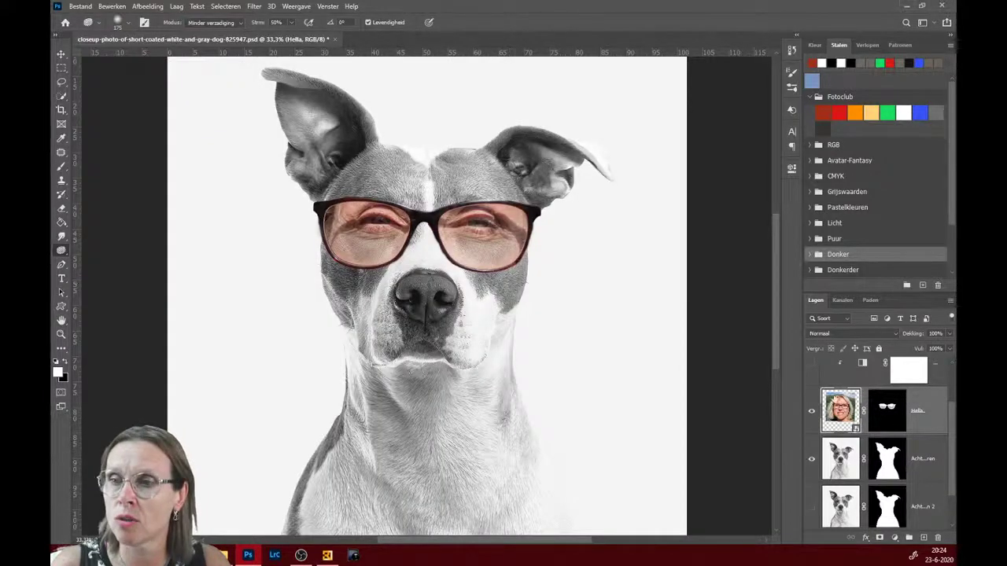
{"action": "left_click", "coordinate": [887, 410]}
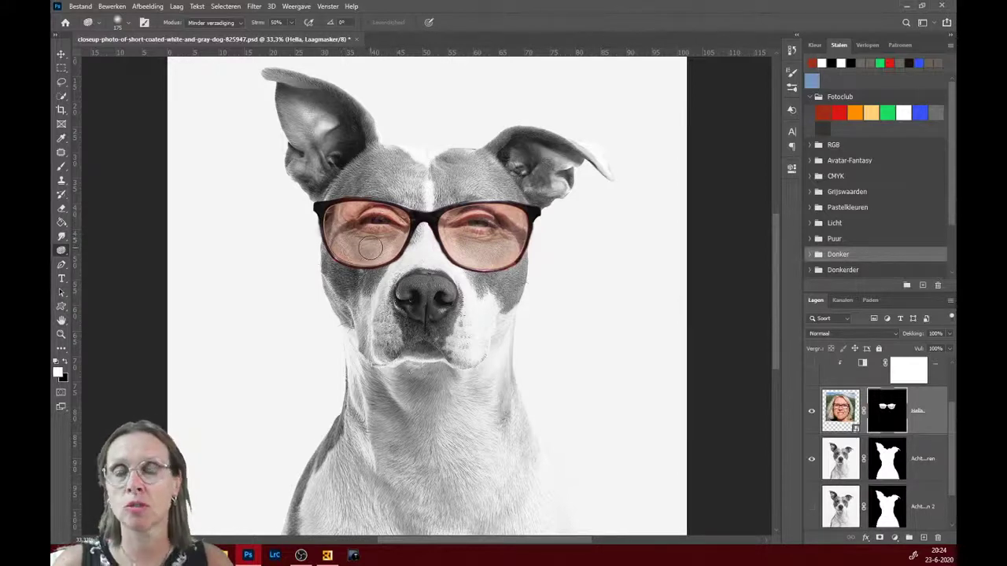
{"action": "left_click", "coordinate": [878, 421], "text": "shift"}
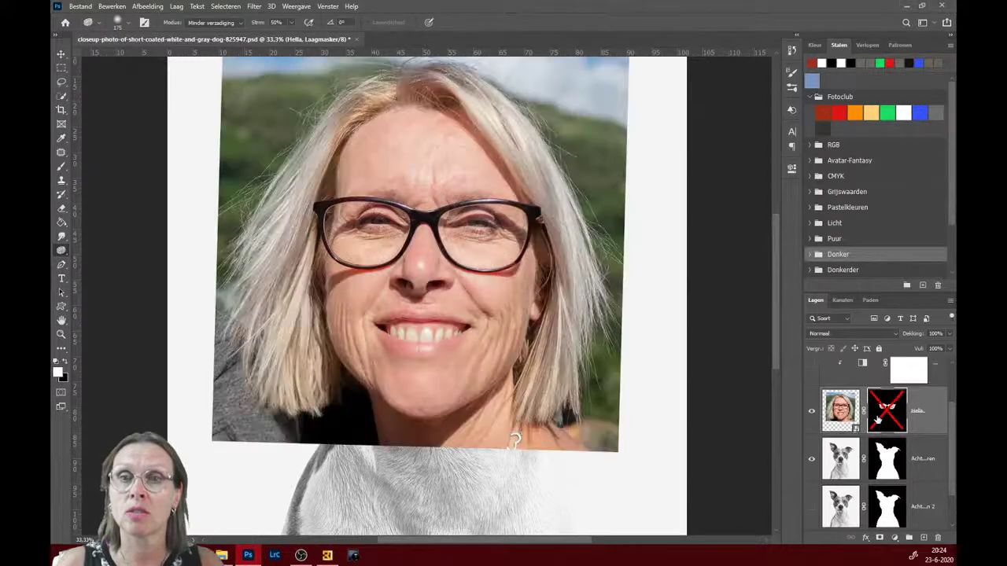
{"action": "left_click", "coordinate": [878, 420], "text": "shift"}
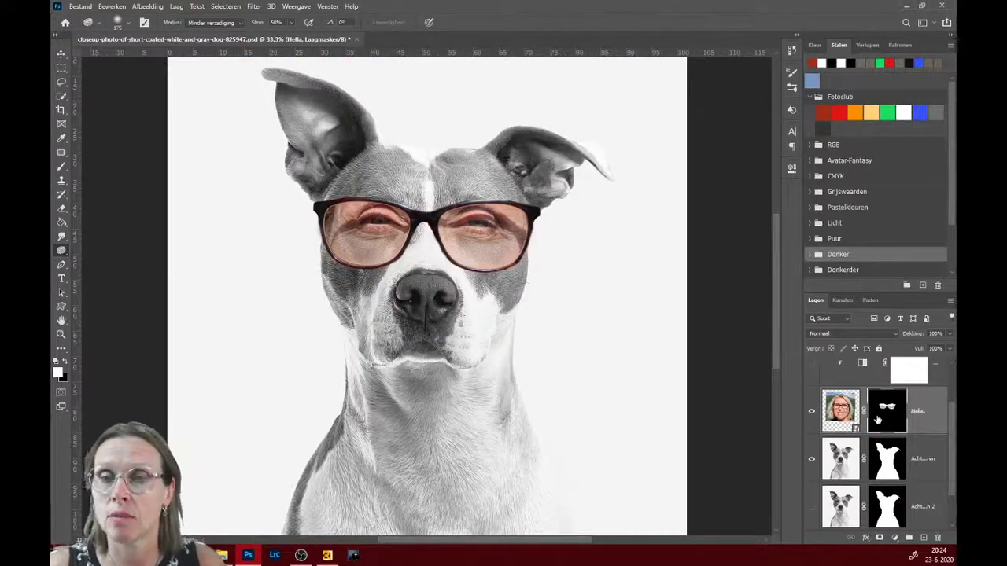
{"action": "scroll", "coordinate": [952, 422], "scroll_direction": "up", "scroll_amount": 2}
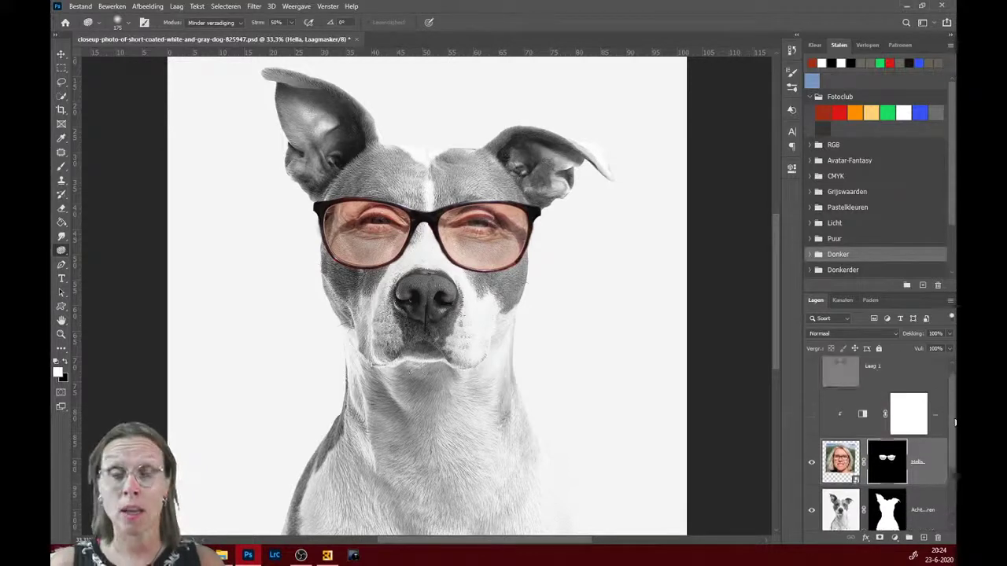
{"action": "scroll", "coordinate": [956, 423], "scroll_direction": "up", "scroll_amount": 1}
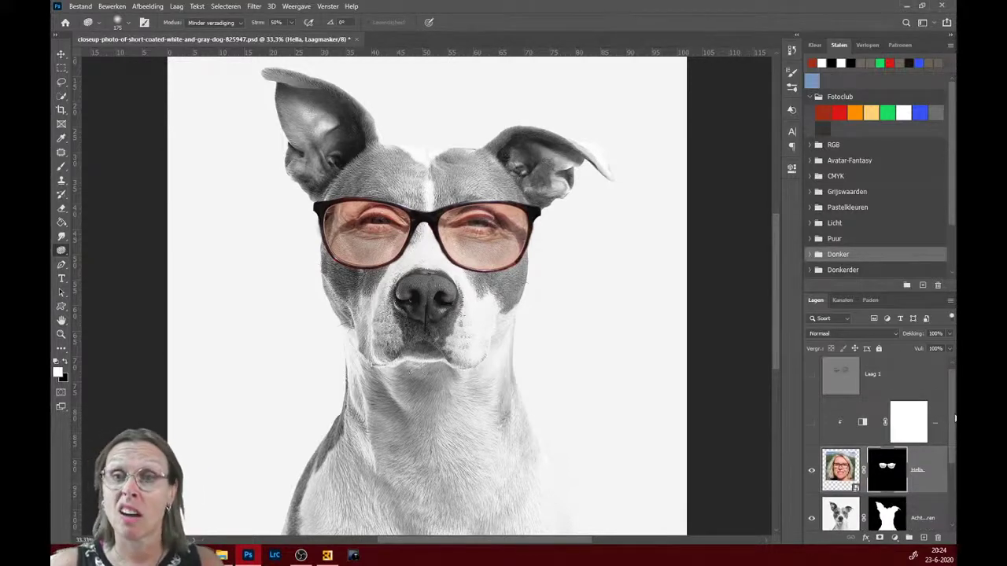
Add a clipped 'Zwart-wit 2' adjustment with Rode tinten -65 and Gele tinten 283
{"action": "left_click", "coordinate": [895, 539]}
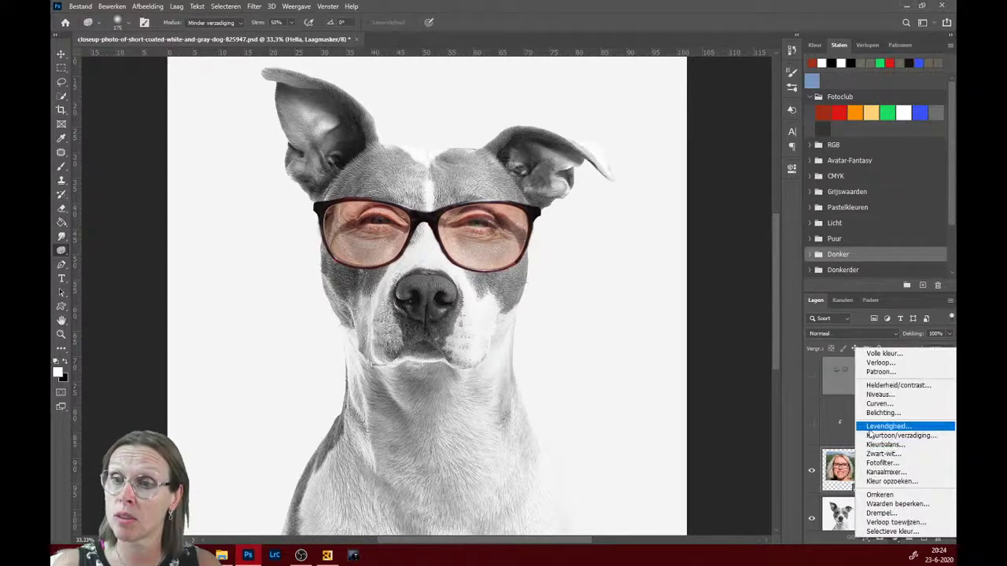
{"action": "left_click", "coordinate": [876, 455]}
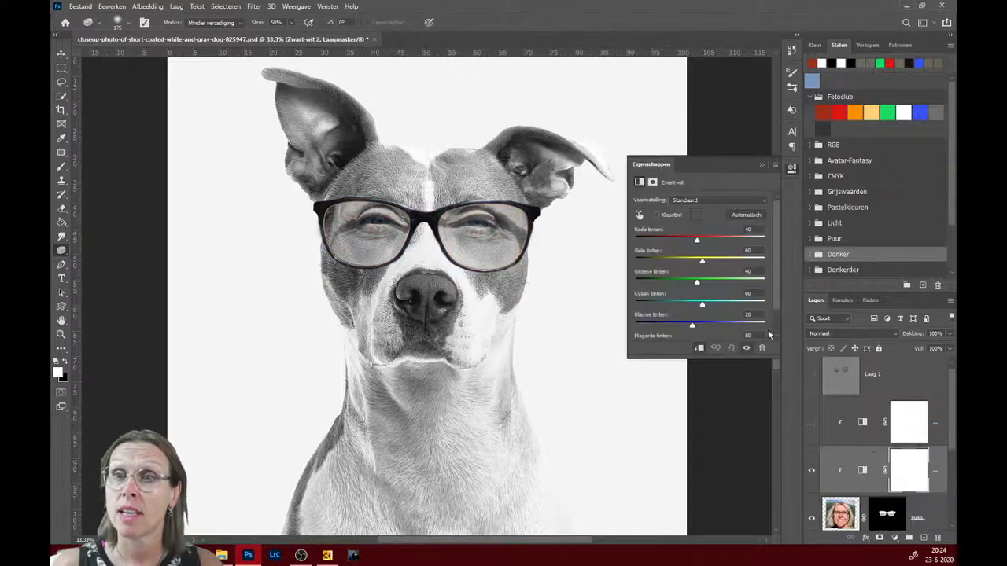
{"action": "left_click", "coordinate": [701, 351]}
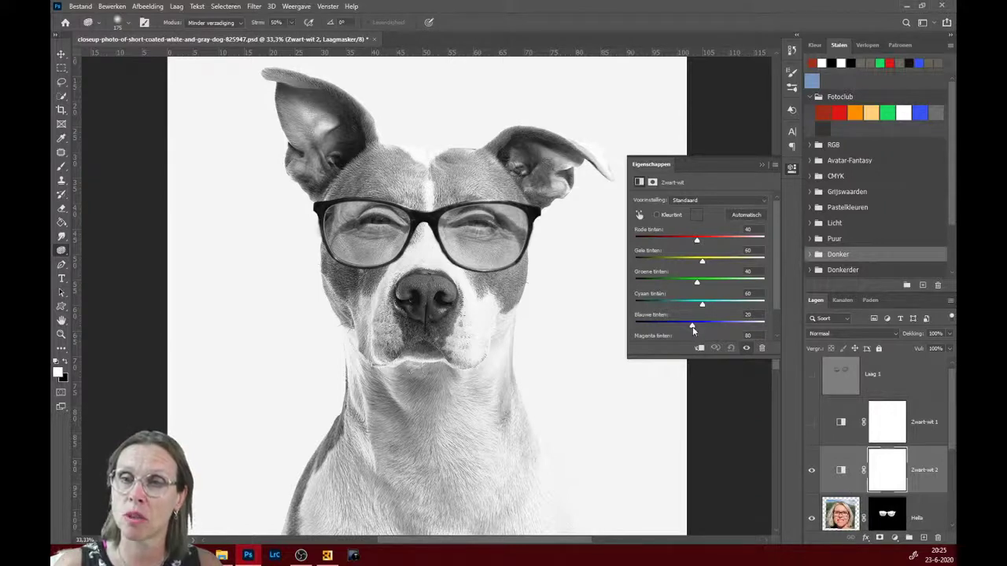
{"action": "left_click_drag", "start_coordinate": [695, 240], "coordinate": [653, 237]}
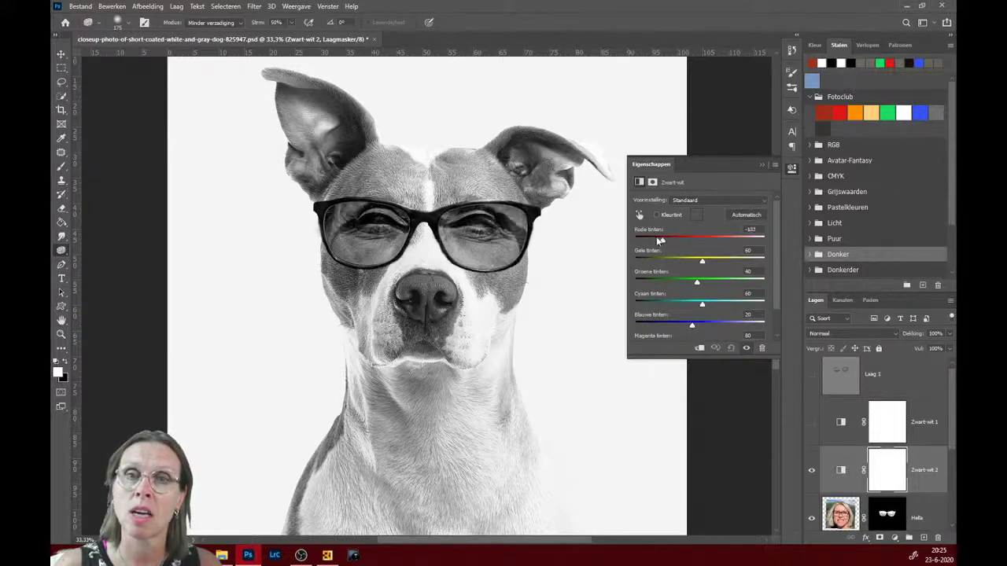
{"action": "left_click", "coordinate": [700, 348]}
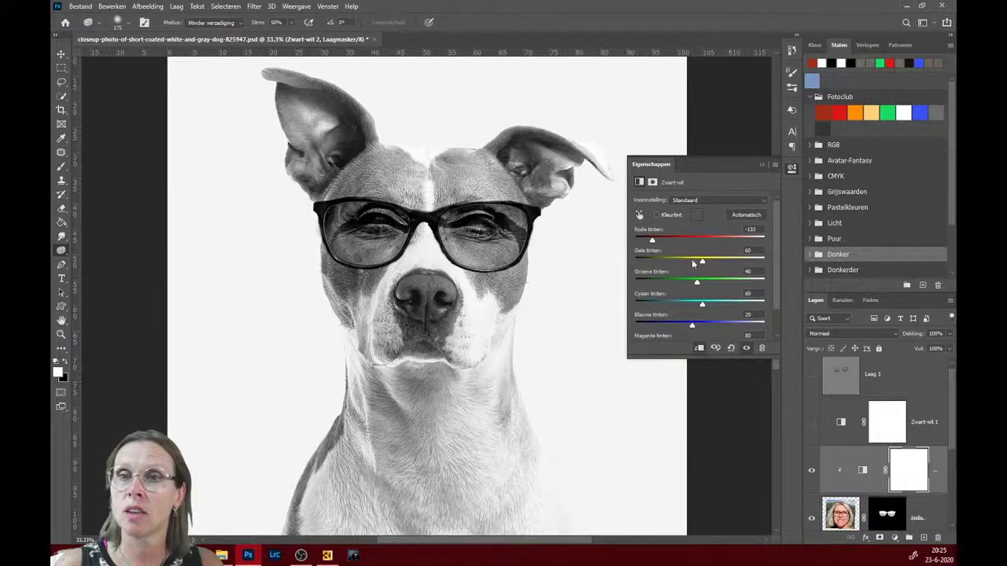
{"action": "left_click_drag", "start_coordinate": [651, 240], "coordinate": [668, 255]}
{"action": "left_click", "coordinate": [700, 348]}
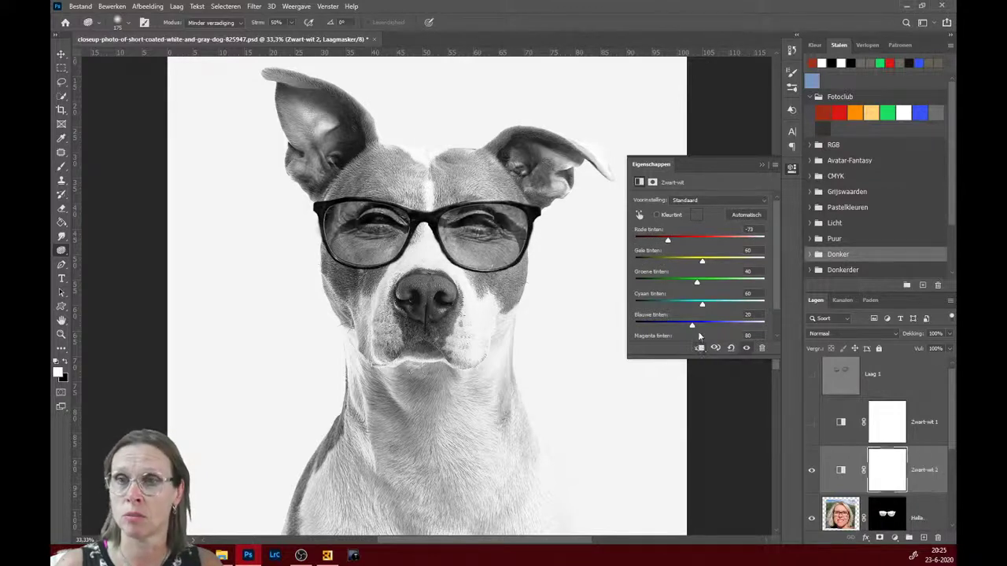
{"action": "left_click_drag", "start_coordinate": [668, 240], "coordinate": [678, 243]}
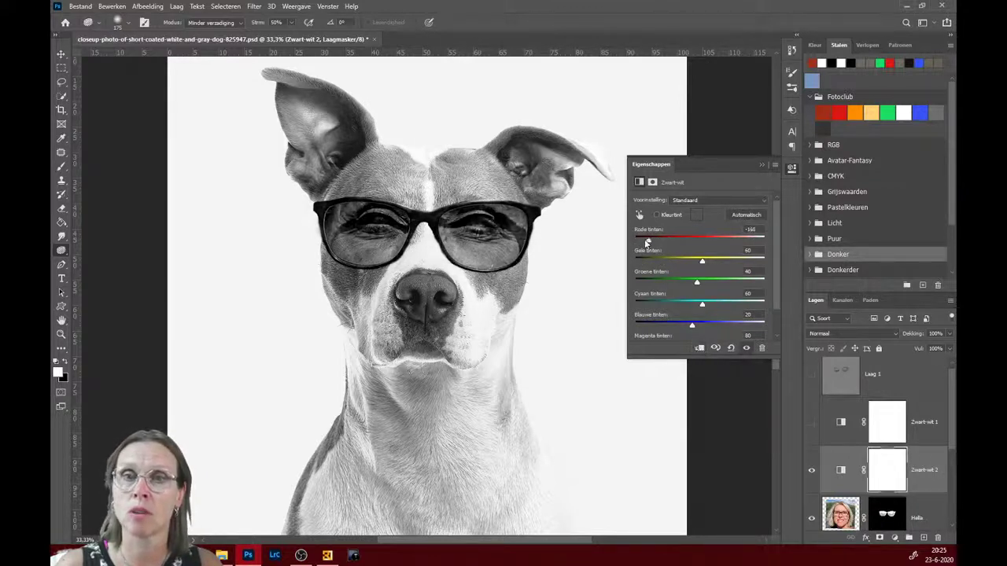
{"action": "left_click", "coordinate": [699, 349]}
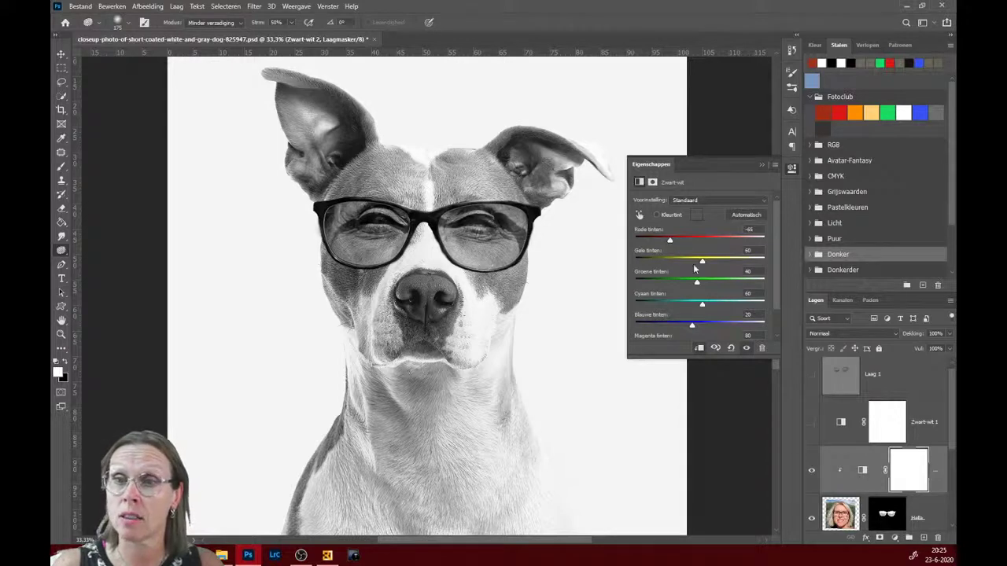
{"action": "left_click_drag", "start_coordinate": [703, 262], "coordinate": [761, 265]}
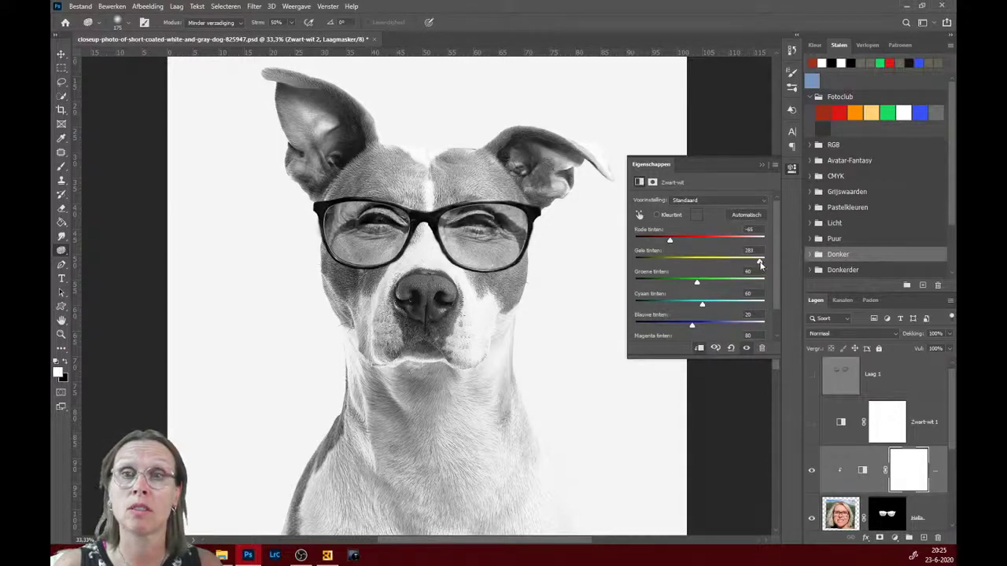
{"action": "left_click", "coordinate": [762, 164]}
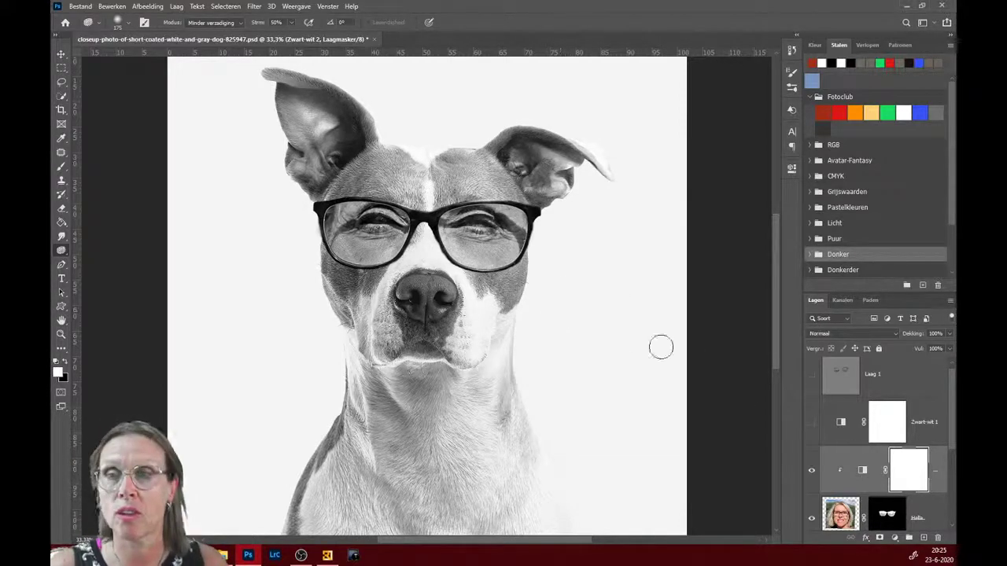
Show Laag 1 over the lenses, then close the dog portrait, saving changes
{"action": "left_click", "coordinate": [812, 376]}
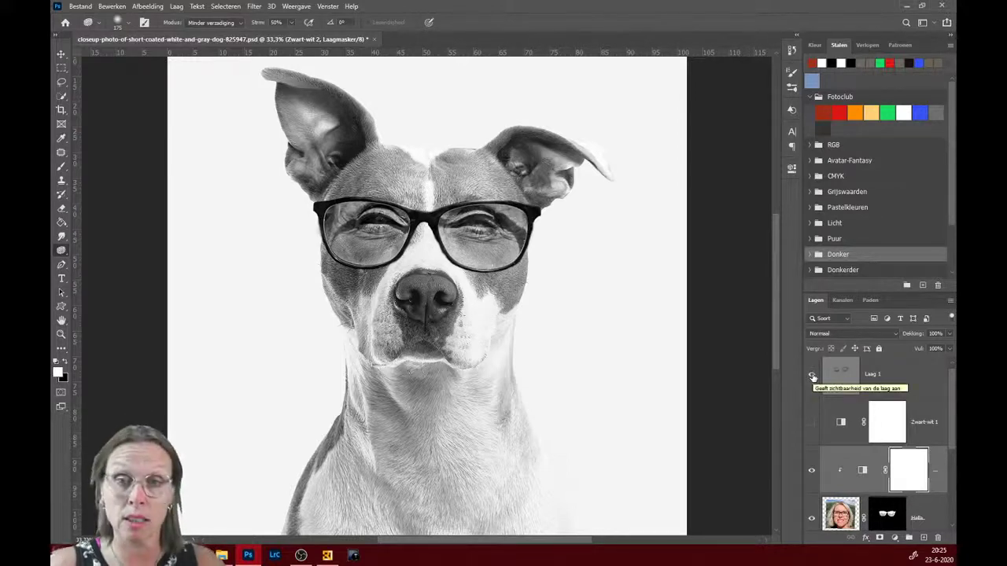
{"action": "left_click", "coordinate": [375, 38]}
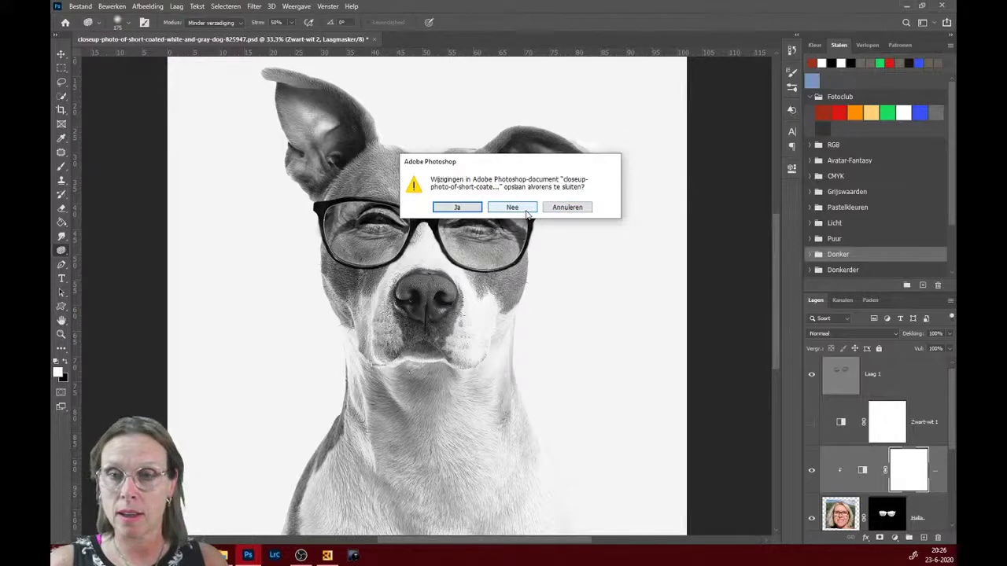
{"action": "left_click", "coordinate": [457, 208]}
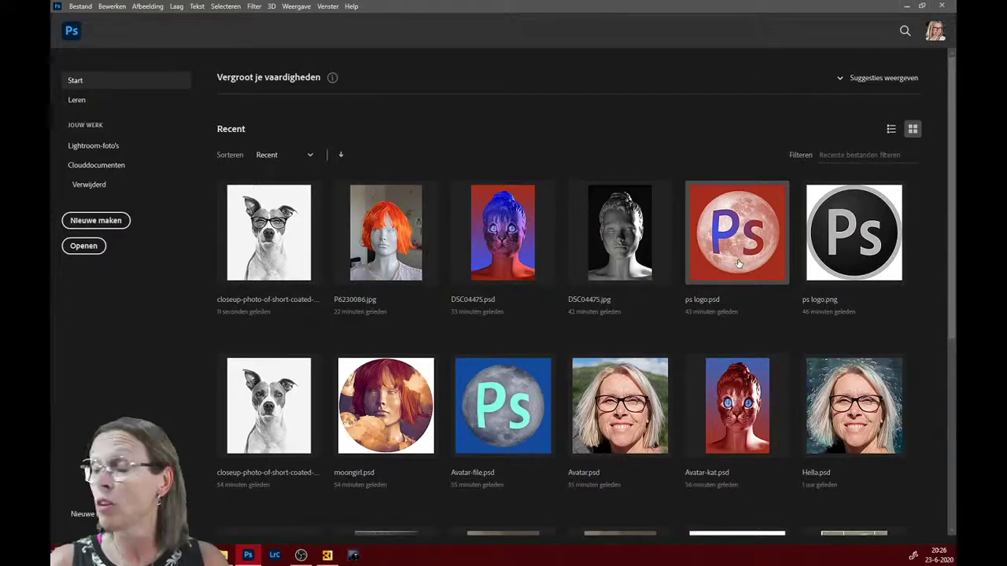
Open ps logo.psd and Magic Wand-select the P and s letters on Laag 1
{"action": "left_click", "coordinate": [724, 262]}
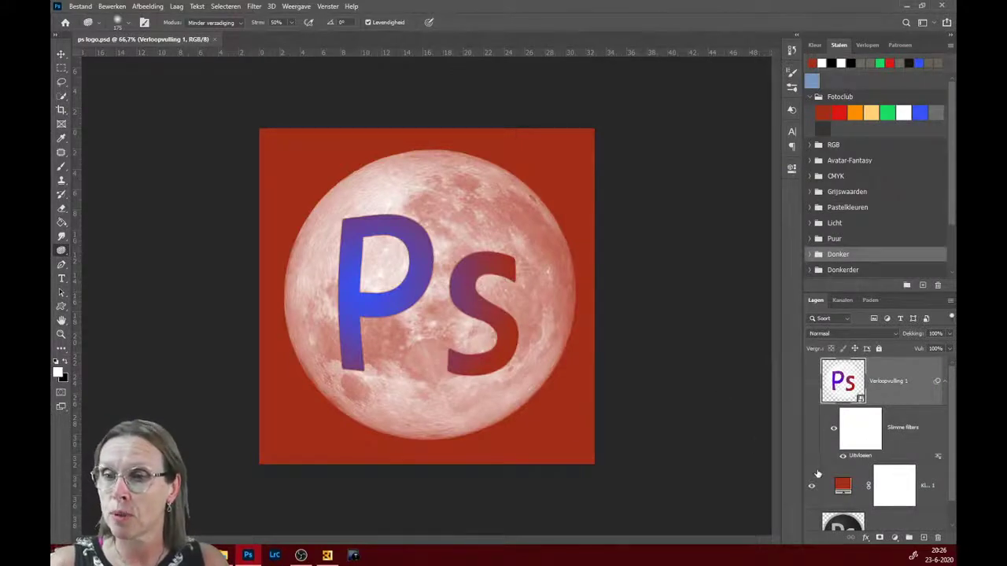
{"action": "left_click", "coordinate": [812, 522], "text": "alt"}
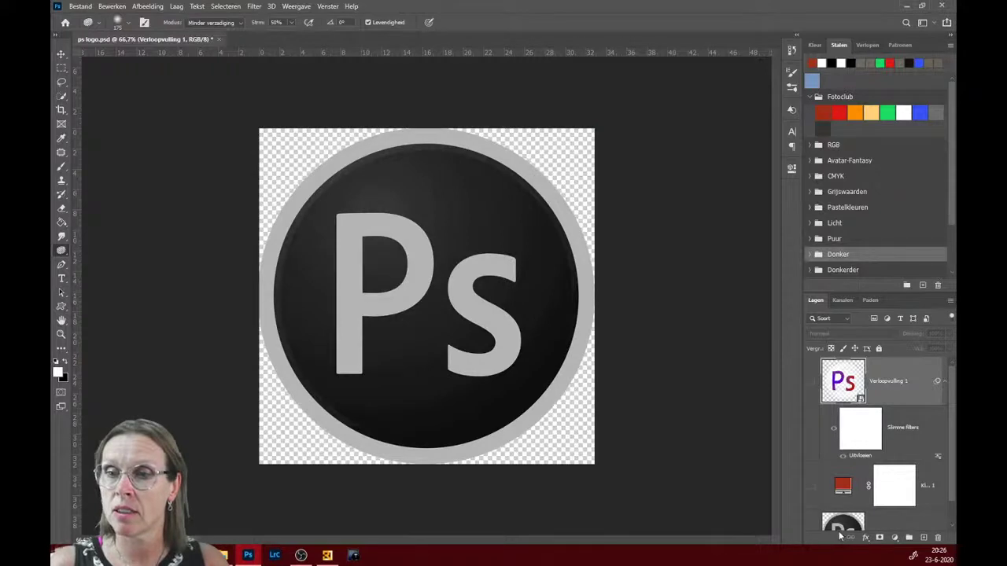
{"action": "left_click", "coordinate": [840, 527]}
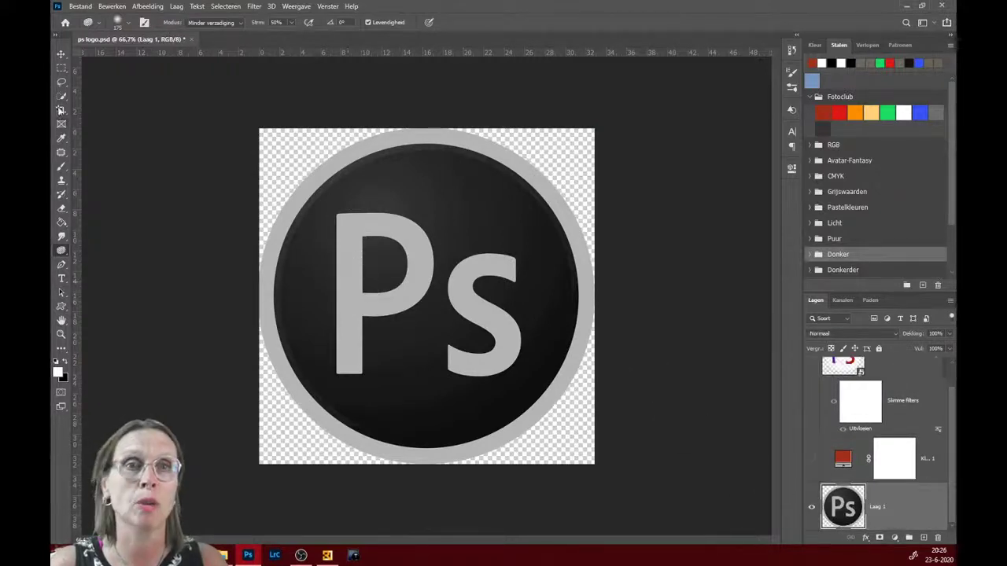
{"action": "left_click_drag", "start_coordinate": [61, 96], "coordinate": [105, 118]}
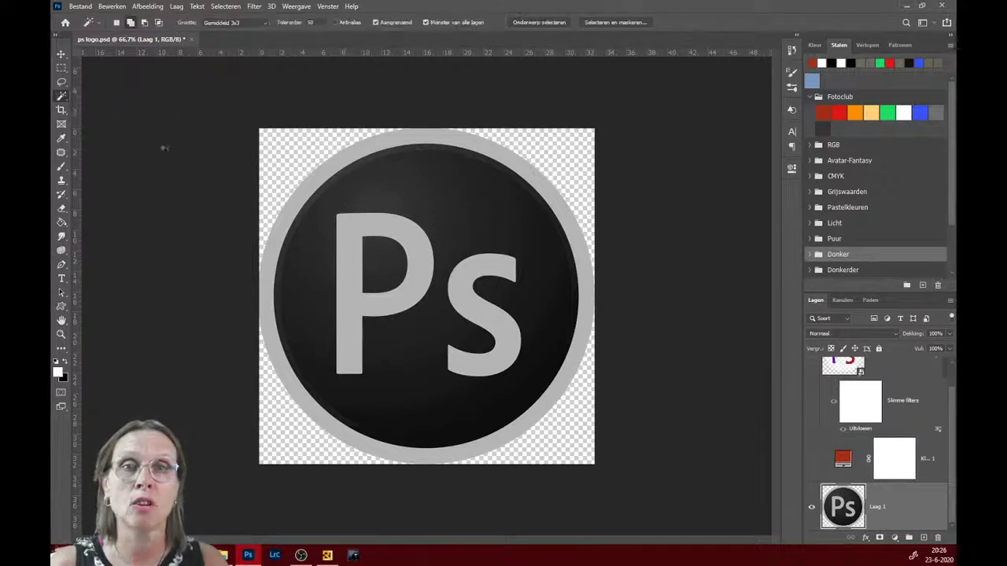
{"action": "left_click", "coordinate": [347, 268]}
{"action": "left_click", "coordinate": [480, 315], "text": "shift"}
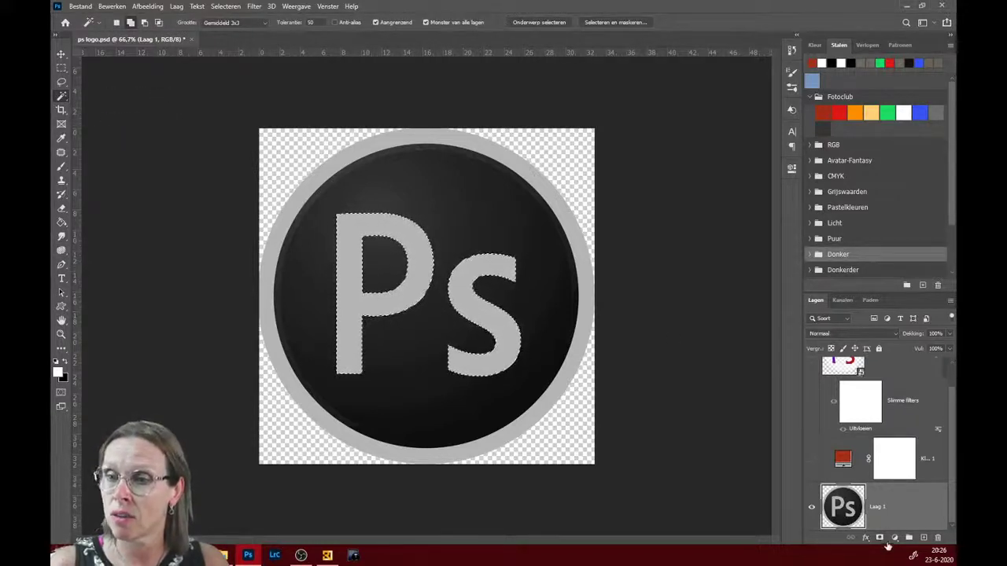
Fill the selected letters with a Gradient fill layer using the Fotoclub red-blue preset
{"action": "left_click", "coordinate": [894, 539]}
{"action": "left_click", "coordinate": [877, 361]}
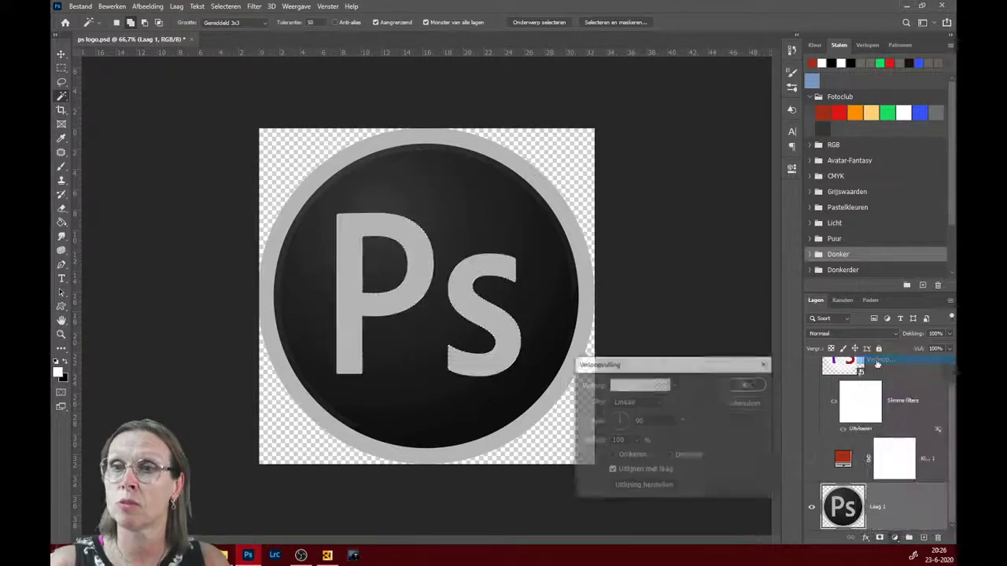
{"action": "left_click", "coordinate": [675, 385]}
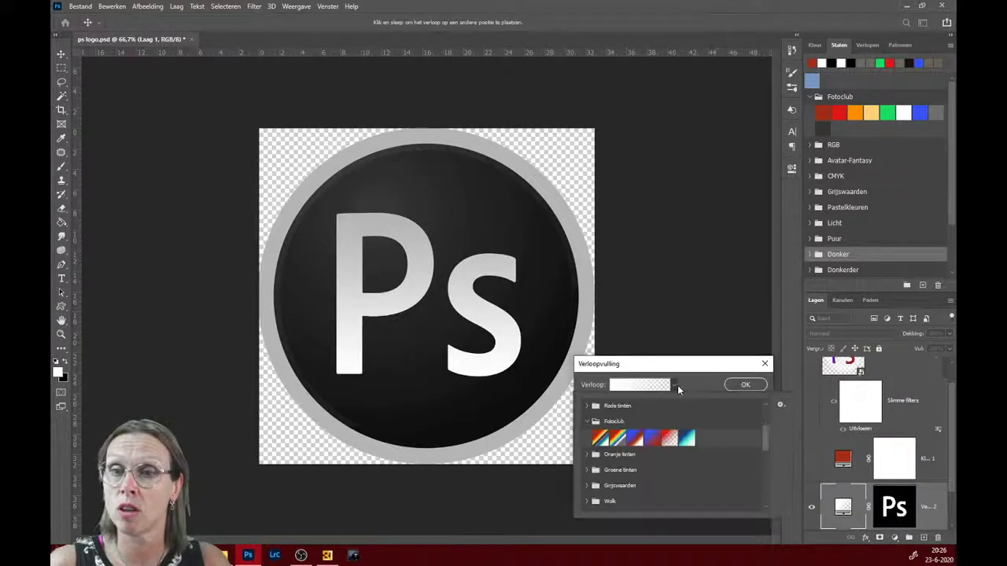
{"action": "left_click", "coordinate": [635, 438]}
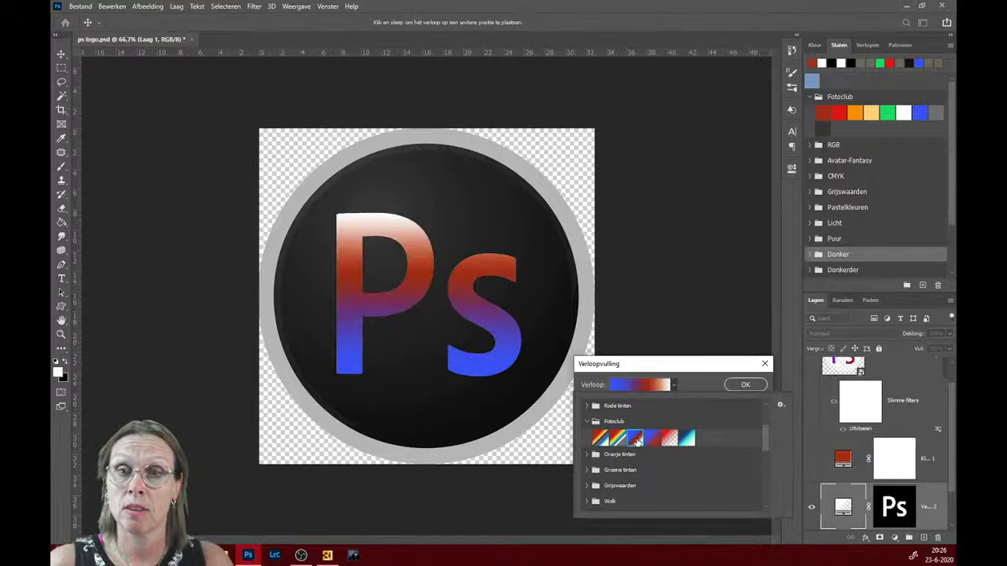
{"action": "left_click", "coordinate": [751, 387]}
{"action": "left_click", "coordinate": [746, 385]}
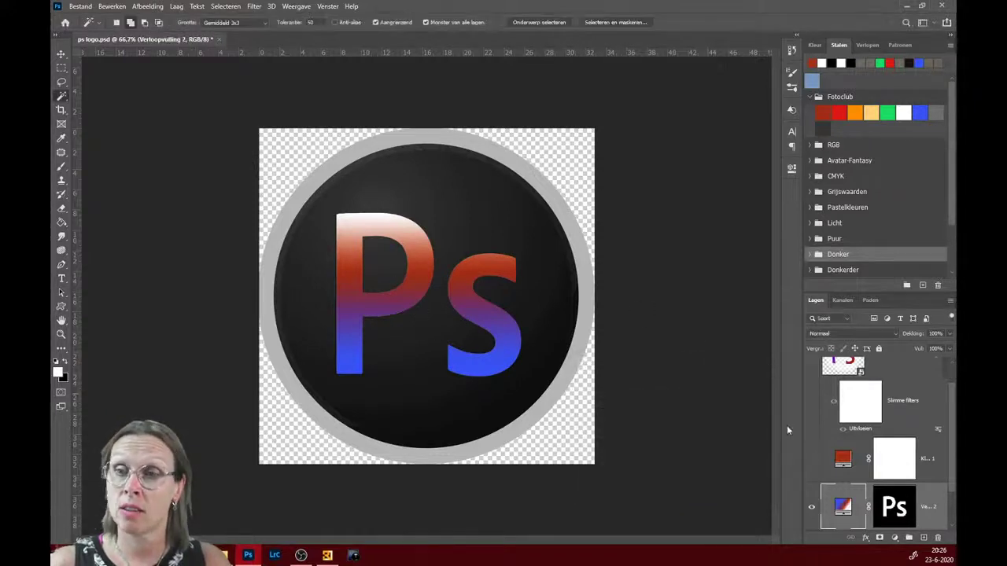
Put the gradient Ps above the visible red fill, then stamp a 500 px moon on new Laag 2
{"action": "left_click", "coordinate": [812, 459]}
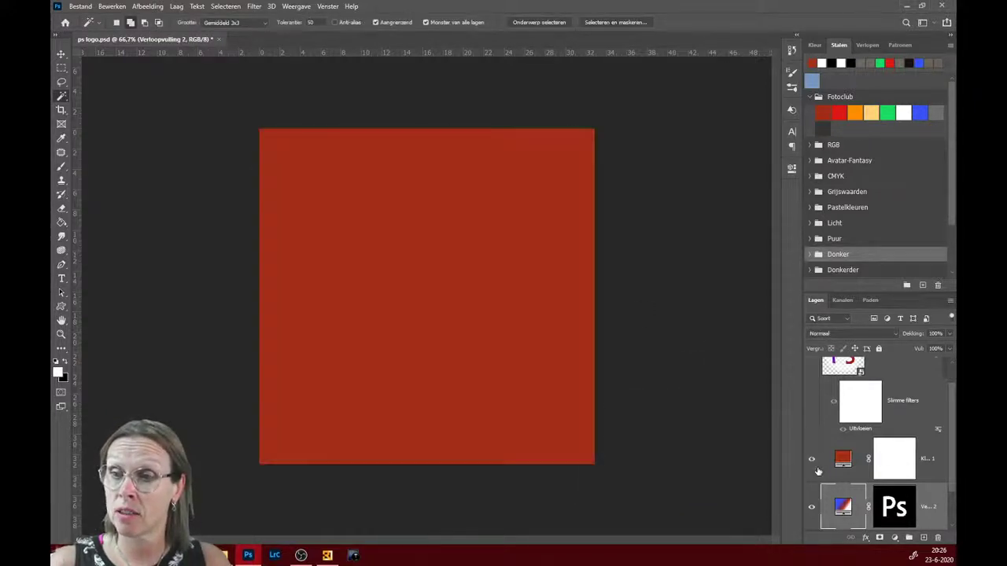
{"action": "left_click_drag", "start_coordinate": [825, 501], "coordinate": [829, 447]}
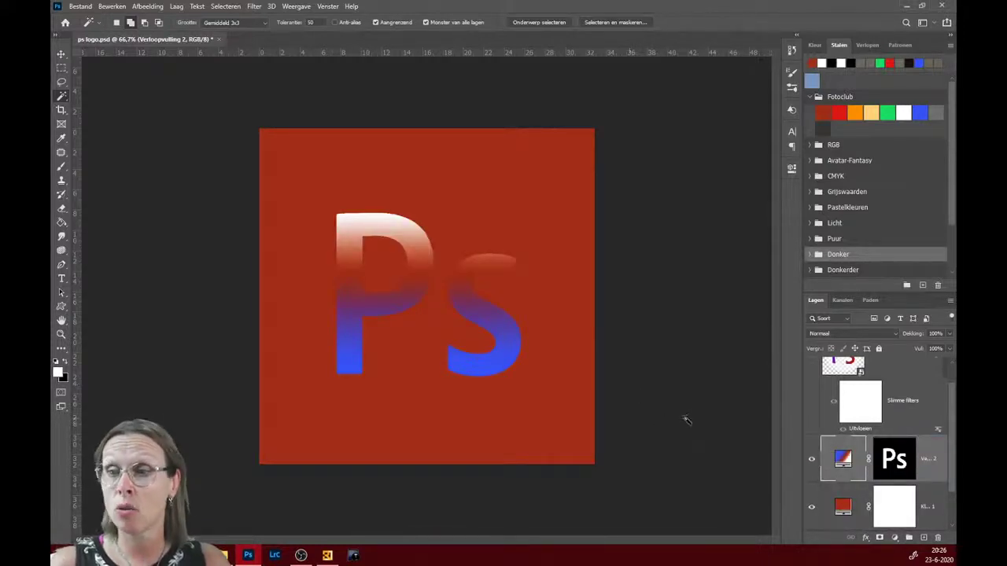
{"action": "left_click", "coordinate": [923, 538]}
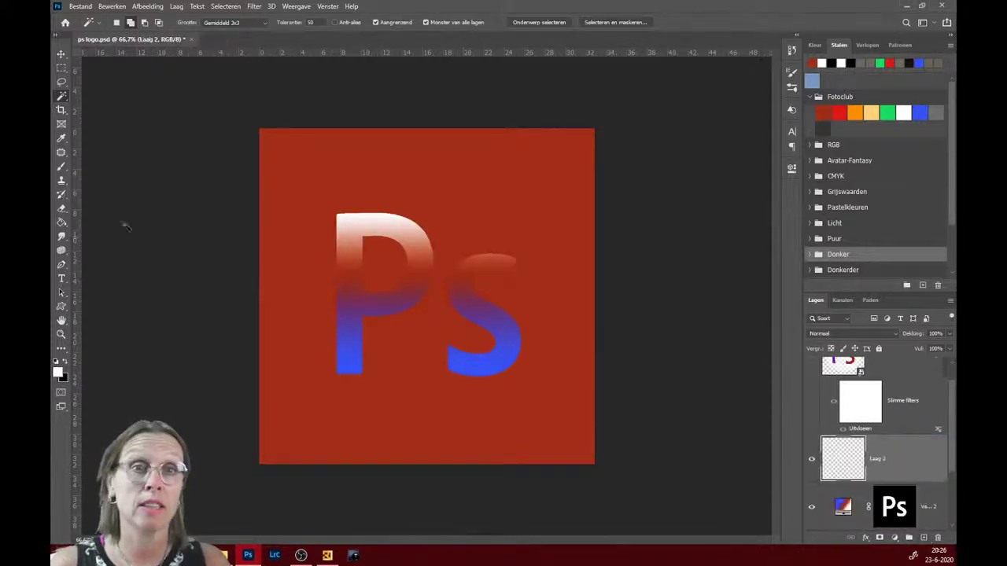
{"action": "left_click", "coordinate": [61, 166]}
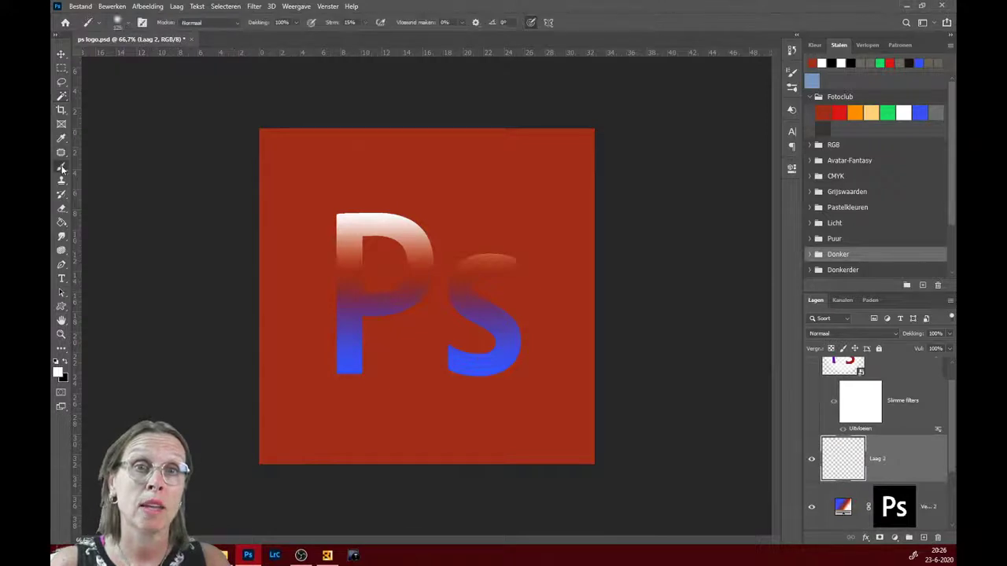
{"action": "left_click", "coordinate": [128, 25]}
{"action": "left_click", "coordinate": [144, 106]}
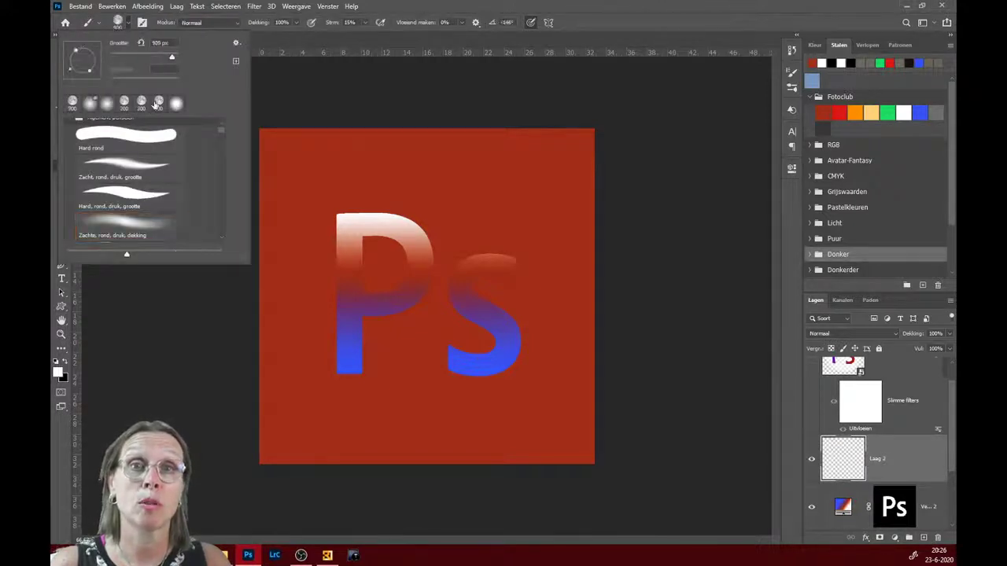
{"action": "left_click", "coordinate": [431, 292]}
{"action": "left_click", "coordinate": [431, 293]}
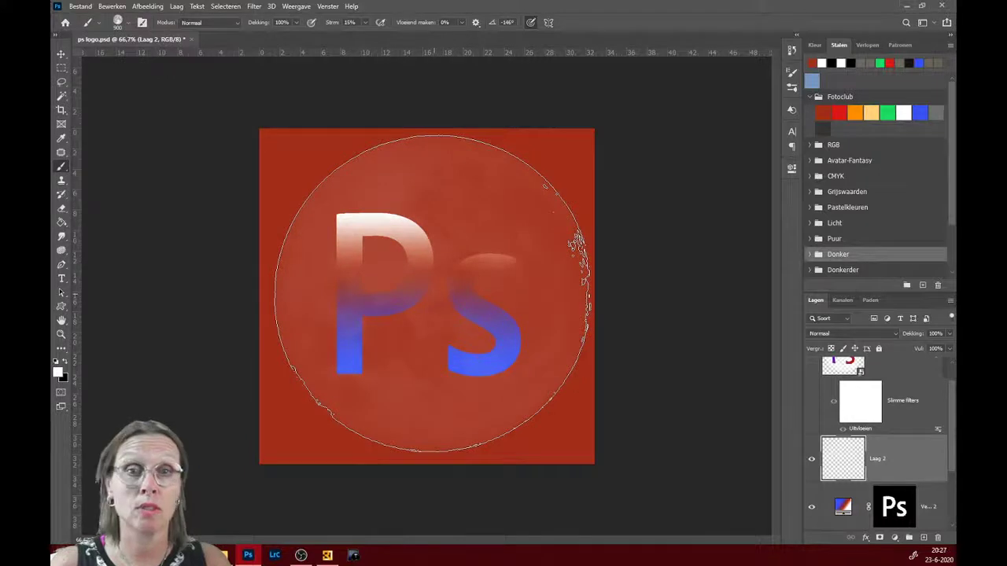
{"action": "key", "text": "ctrl+d"}
{"action": "left_click_drag", "start_coordinate": [366, 26], "coordinate": [413, 36]}
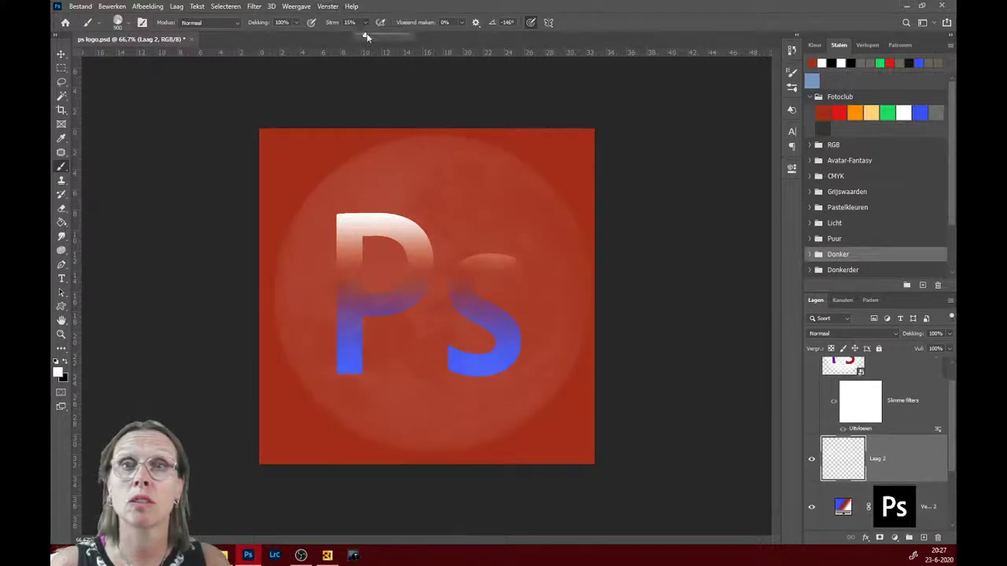
{"action": "left_click", "coordinate": [433, 288]}
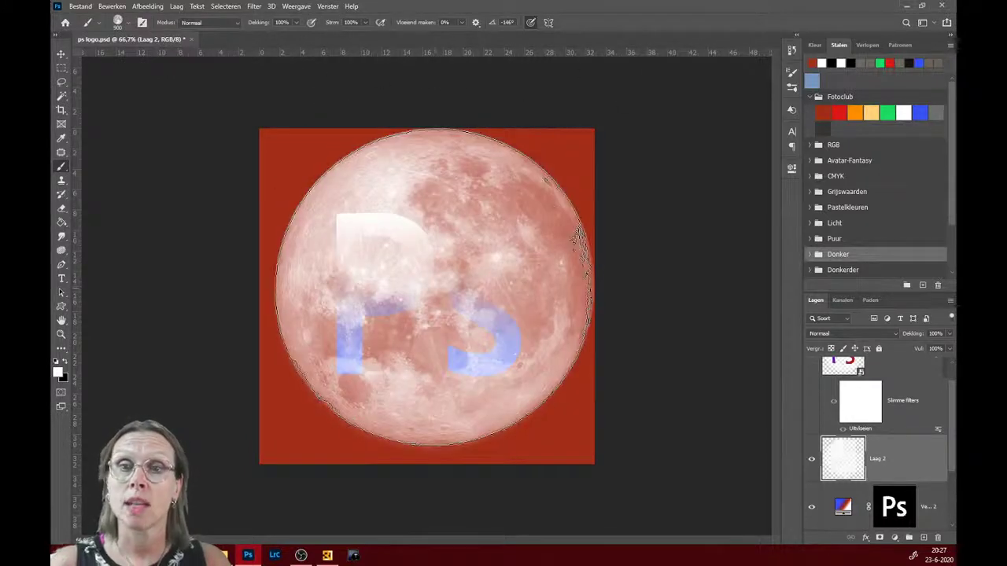
Mask Laag 2 with the Ps letter shape, inverted so the moon surrounds the letters
{"action": "left_click", "coordinate": [893, 511], "text": "ctrl"}
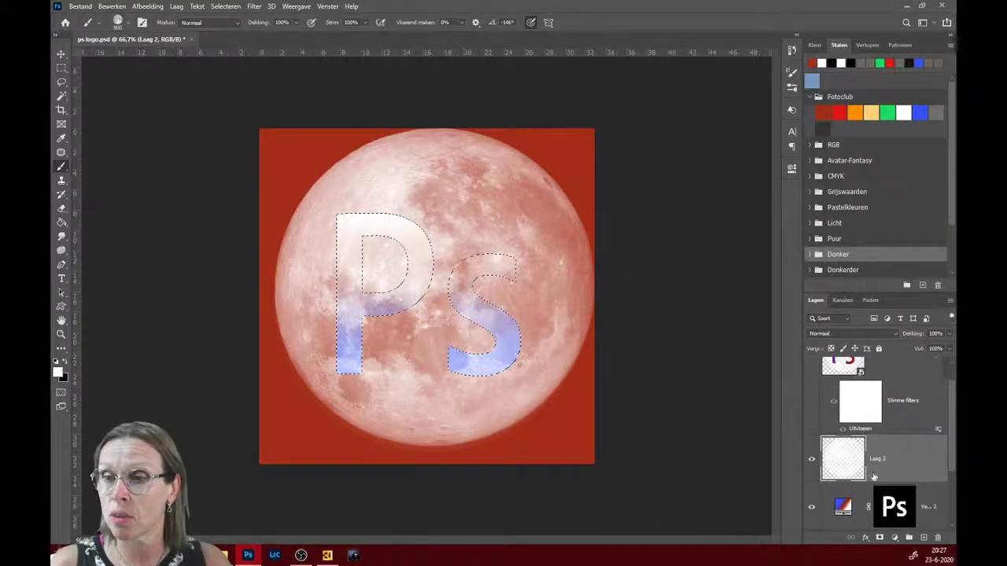
{"action": "left_click", "coordinate": [880, 538]}
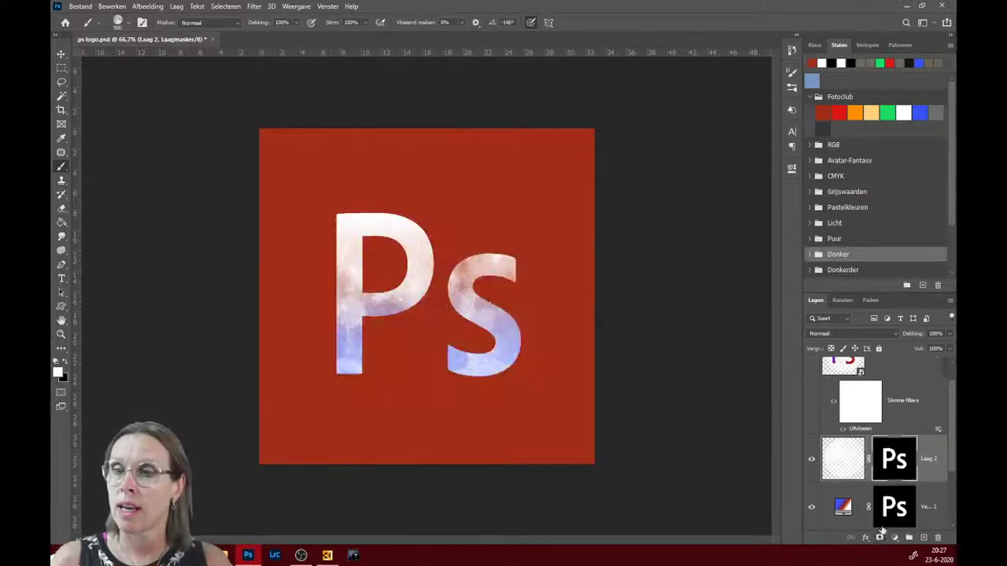
{"action": "key", "text": "ctrl+i"}
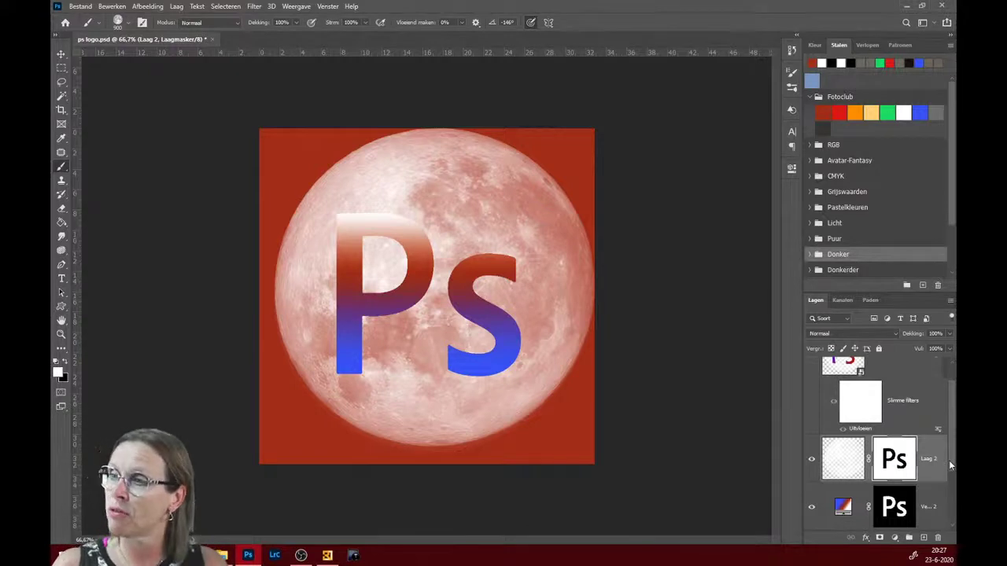
Close ps logo.psd, choosing Nee at the save prompt, and open Hella.psd from Start
{"action": "left_click", "coordinate": [211, 41]}
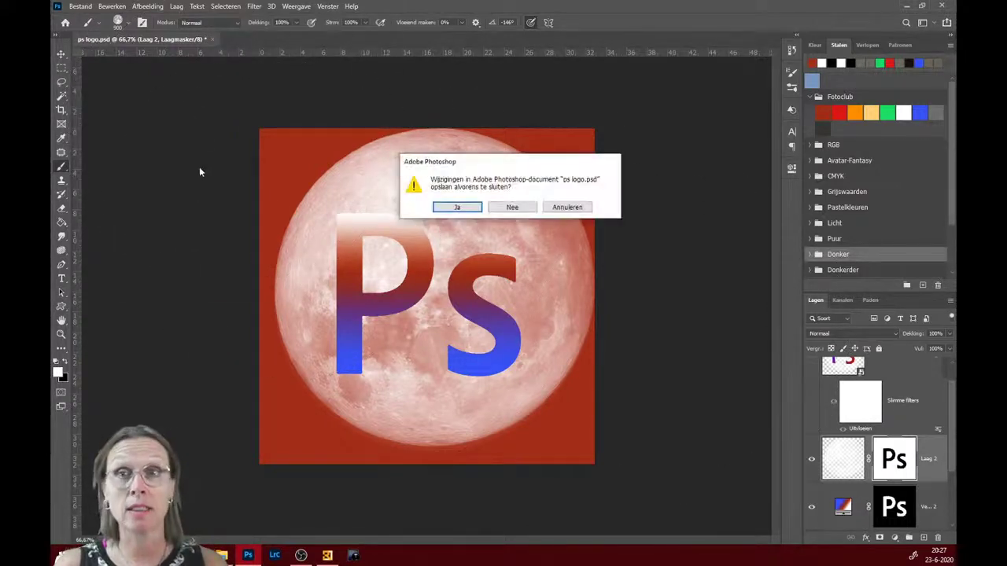
{"action": "left_click", "coordinate": [513, 207]}
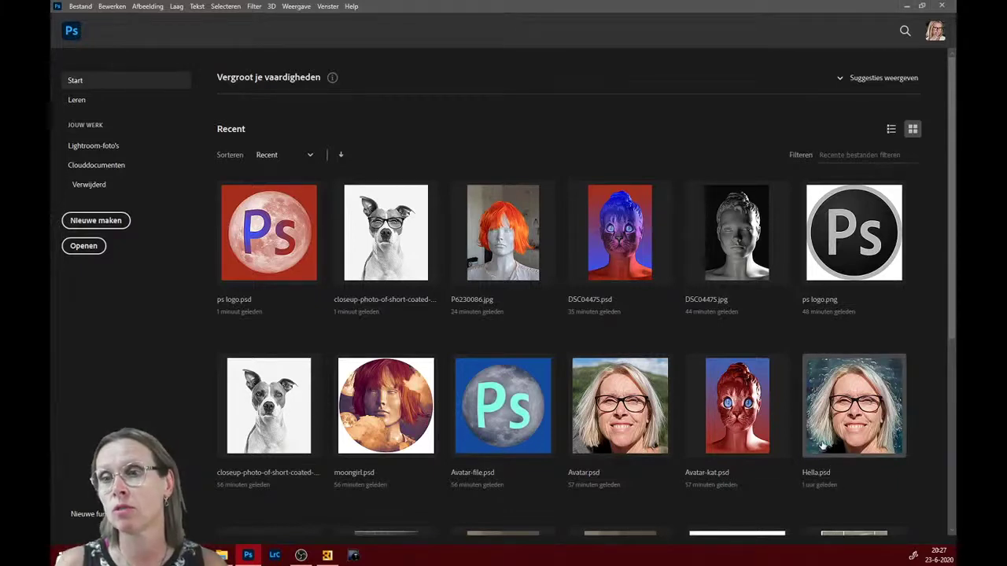
{"action": "left_click", "coordinate": [821, 446]}
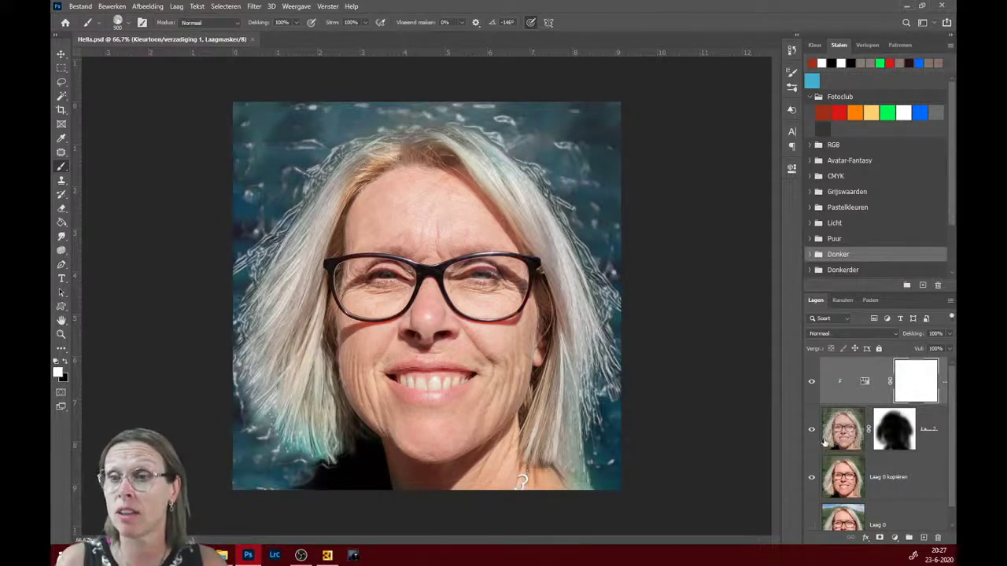
{"action": "left_click", "coordinate": [888, 427], "text": "shift"}
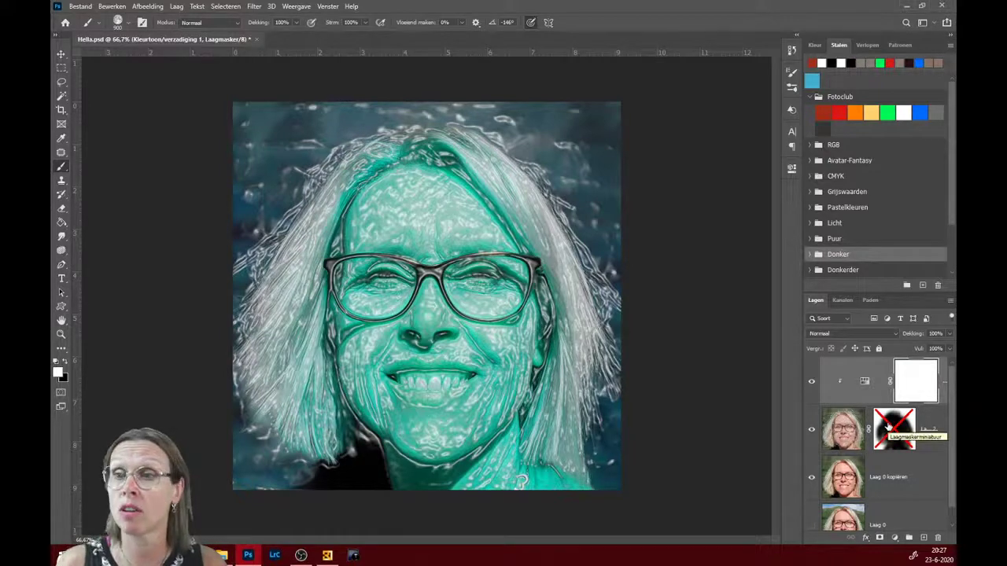
{"action": "left_click", "coordinate": [893, 429], "text": "shift"}
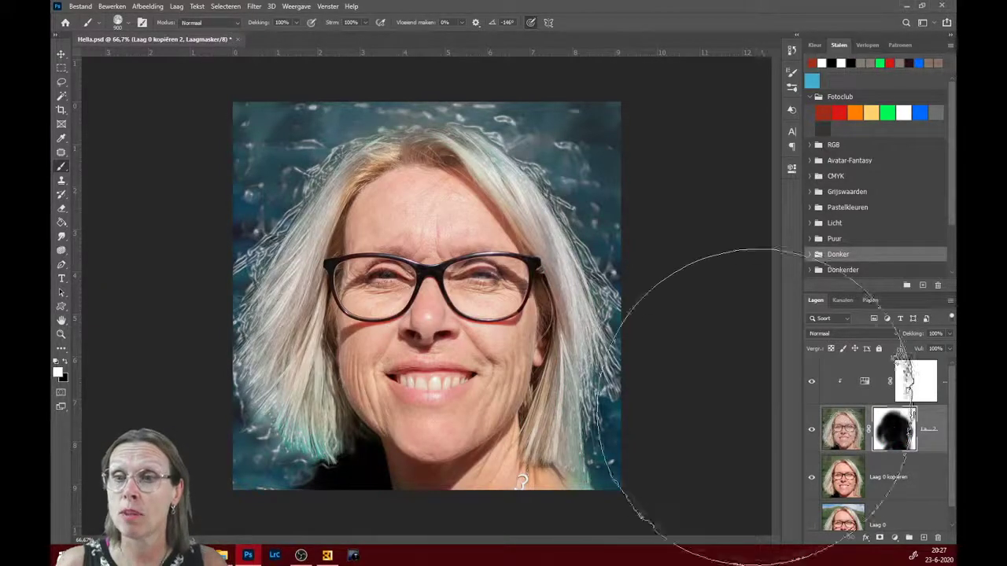